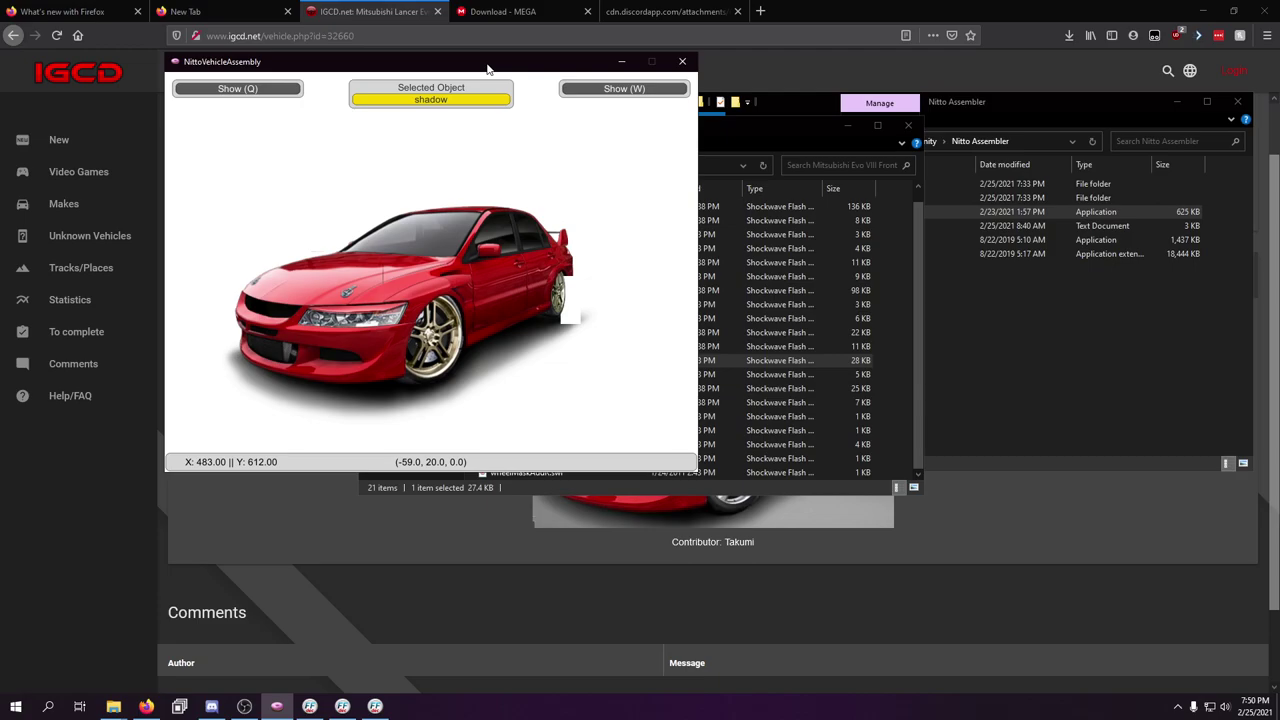
Step: Close the Mitsubishi Evo VIII Front Explorer folder window
click(896, 144)
click(908, 125)
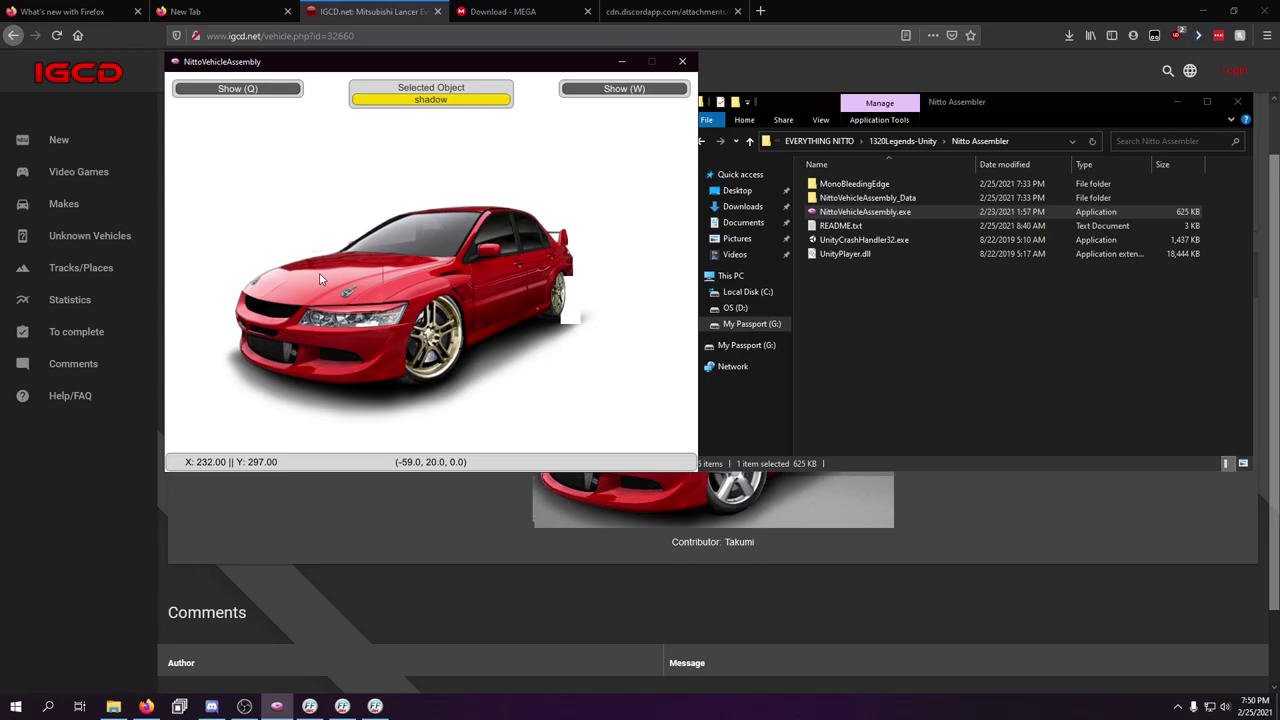
Step: Show the Scene Objects parts list briefly, then hide it again
click(232, 89)
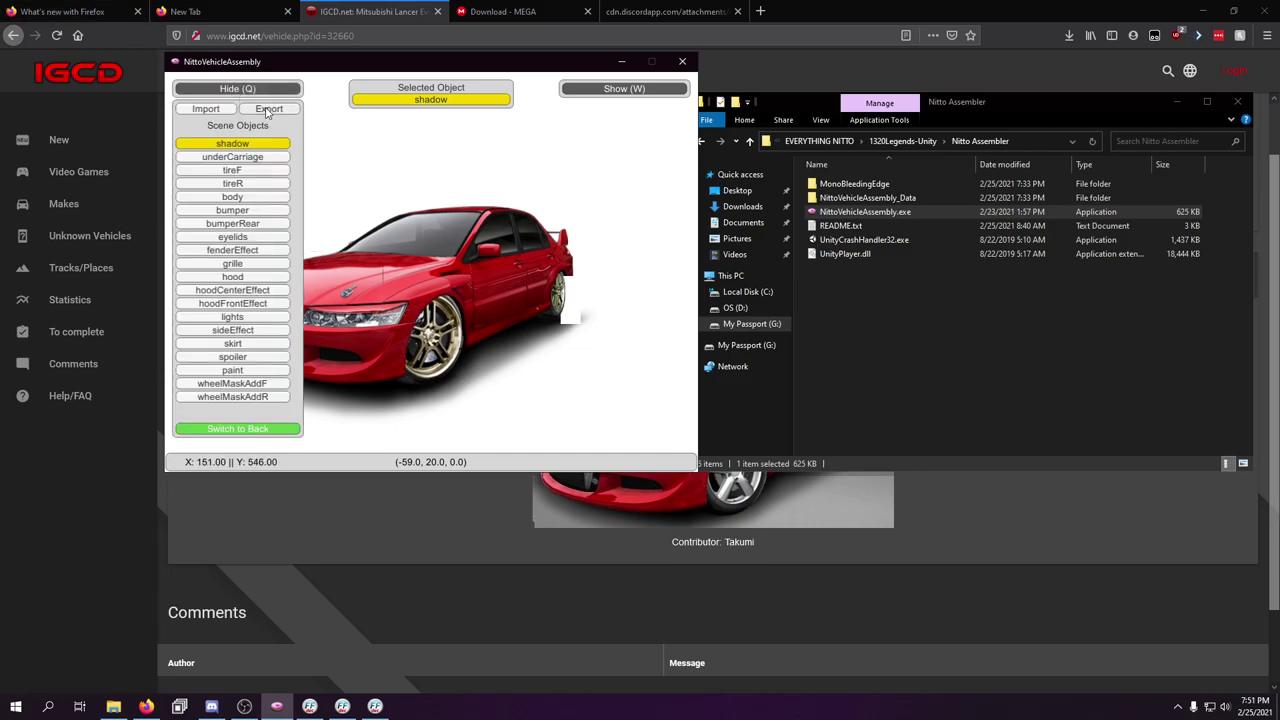
click(265, 90)
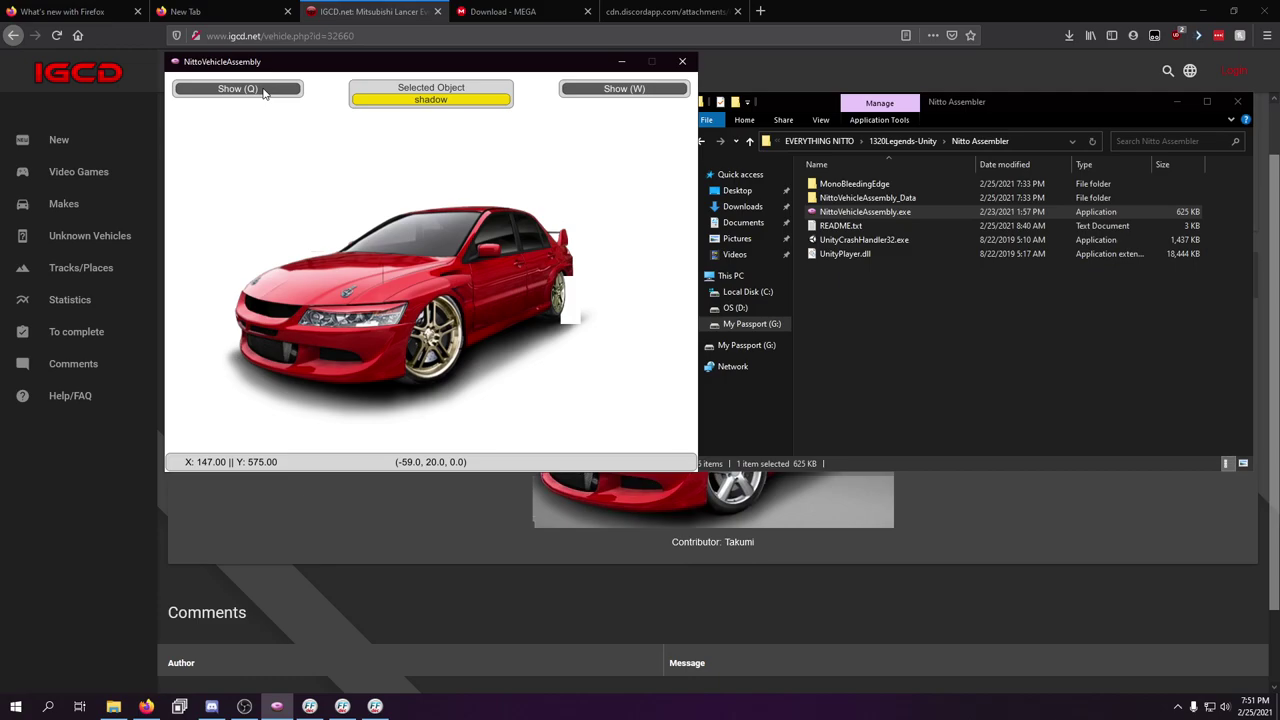
Step: Return Firefox to the Nitto 1320 Legends list and browse to the 2007 Mercedes-Benz SLR McLaren 722 GT
click(395, 570)
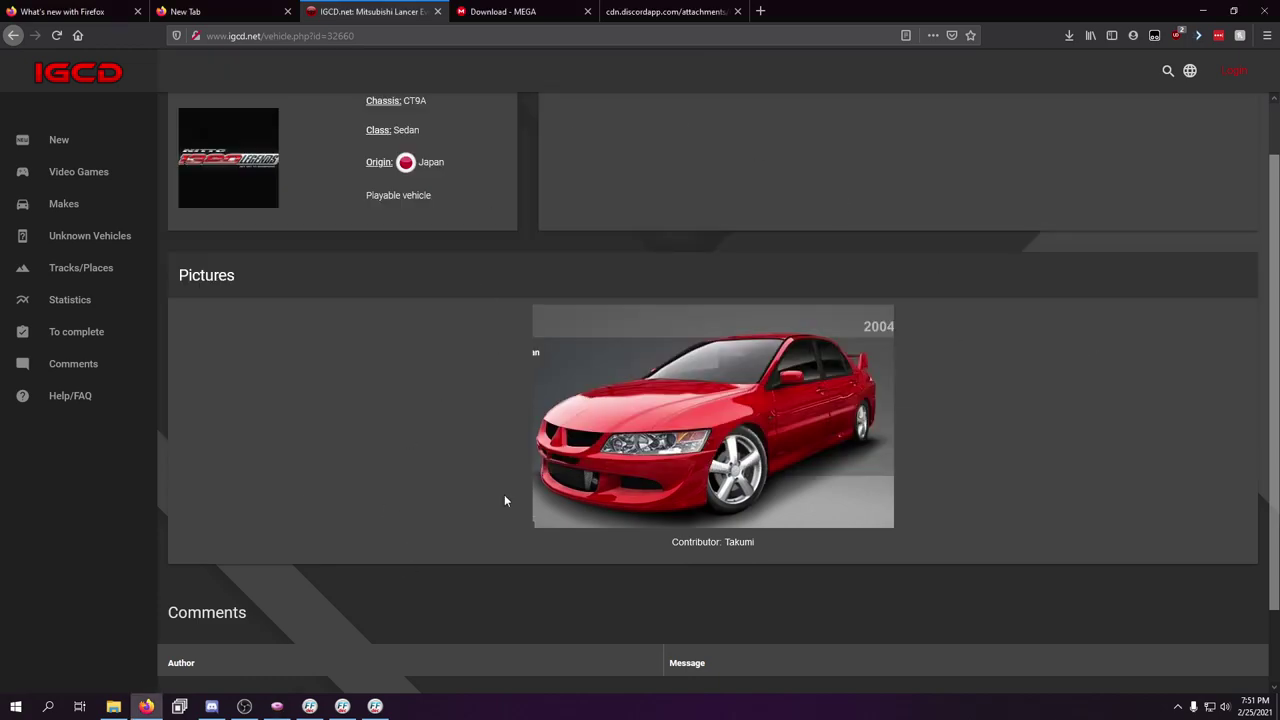
click(16, 34)
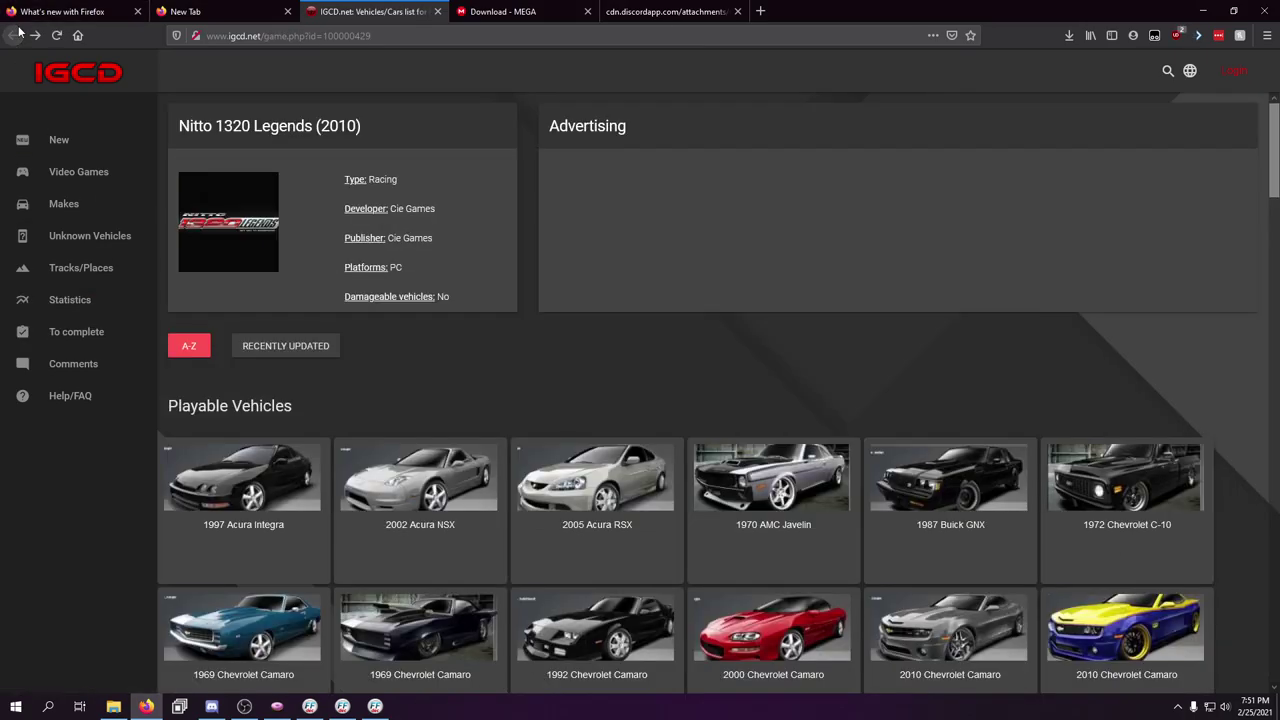
scroll(692, 302, down, 12)
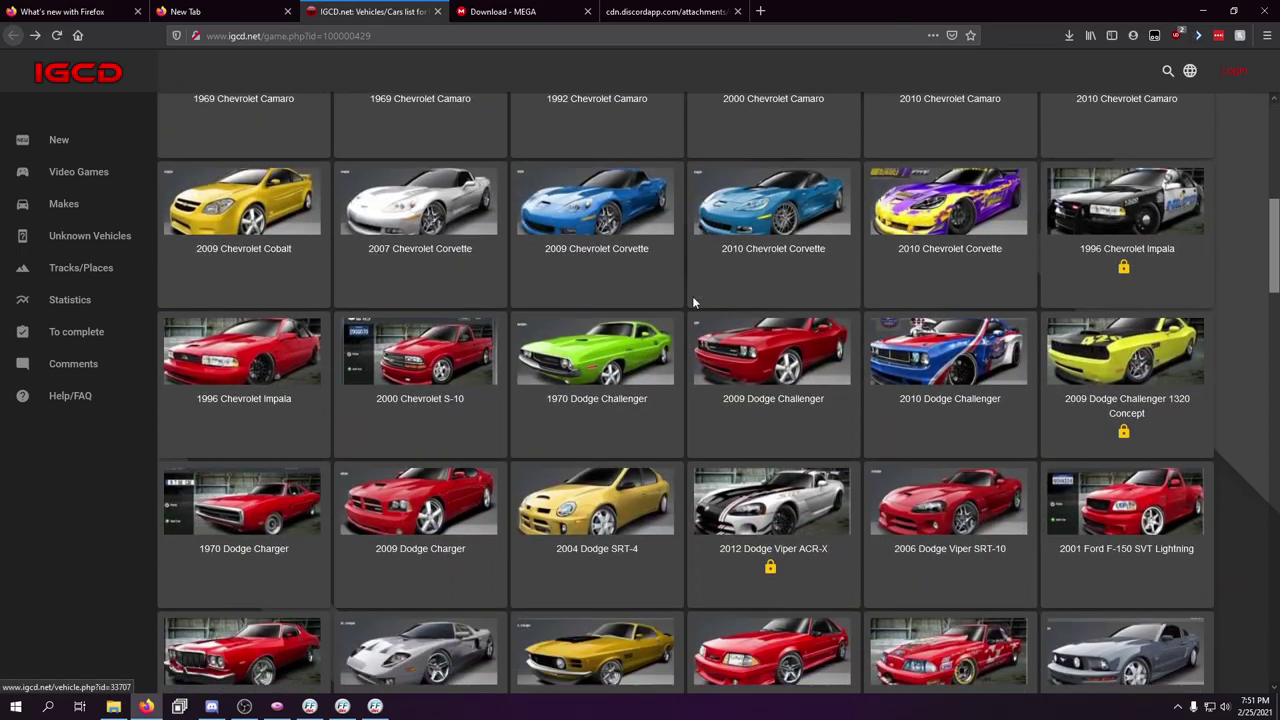
scroll(680, 316, down, 15)
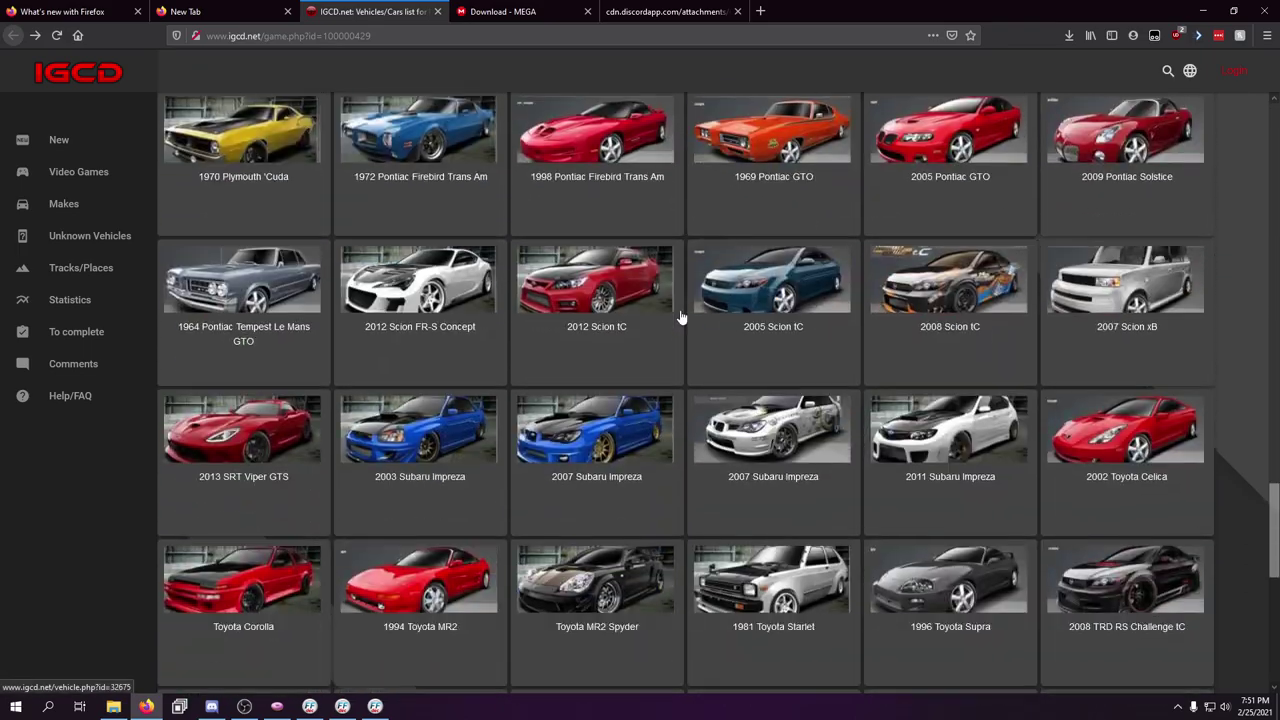
scroll(680, 316, down, 1)
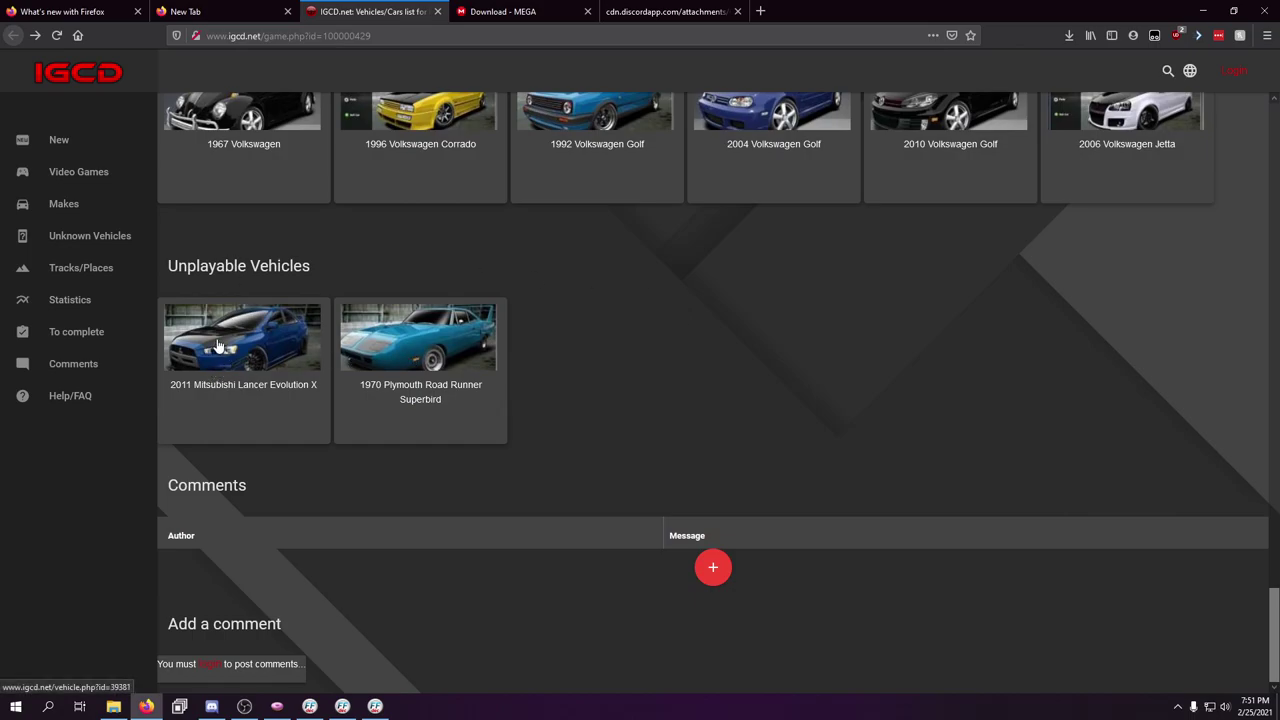
scroll(550, 350, up, 3)
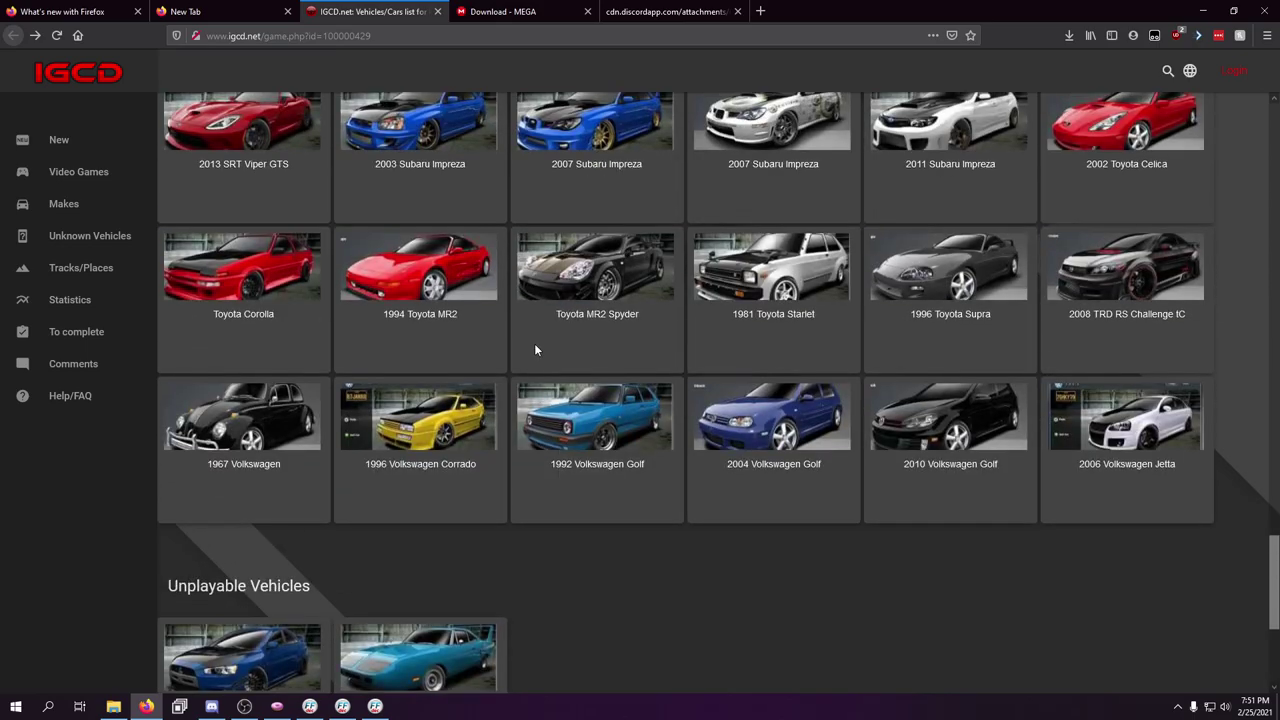
scroll(535, 350, up, 5)
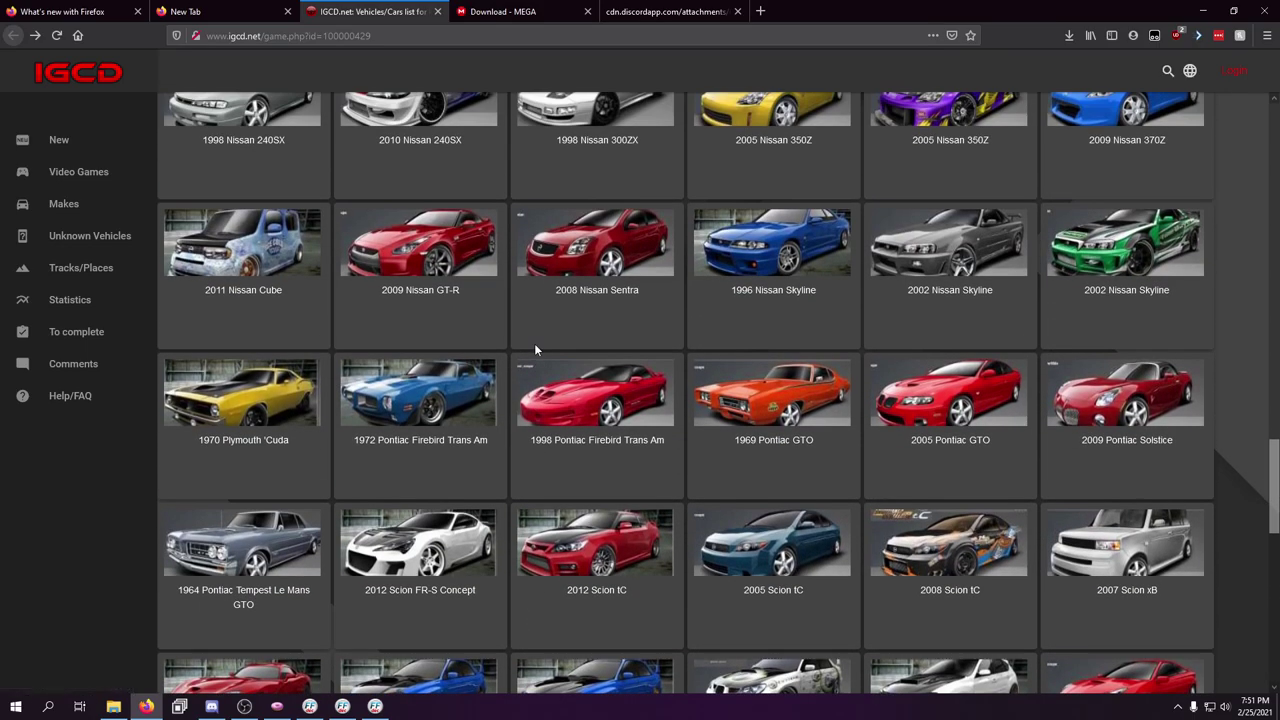
click(986, 163)
scroll(604, 162, up, 3)
Step: Open the 2007 Mercedes-Benz SLR McLaren 722 GT page and scroll through its comments
click(594, 330)
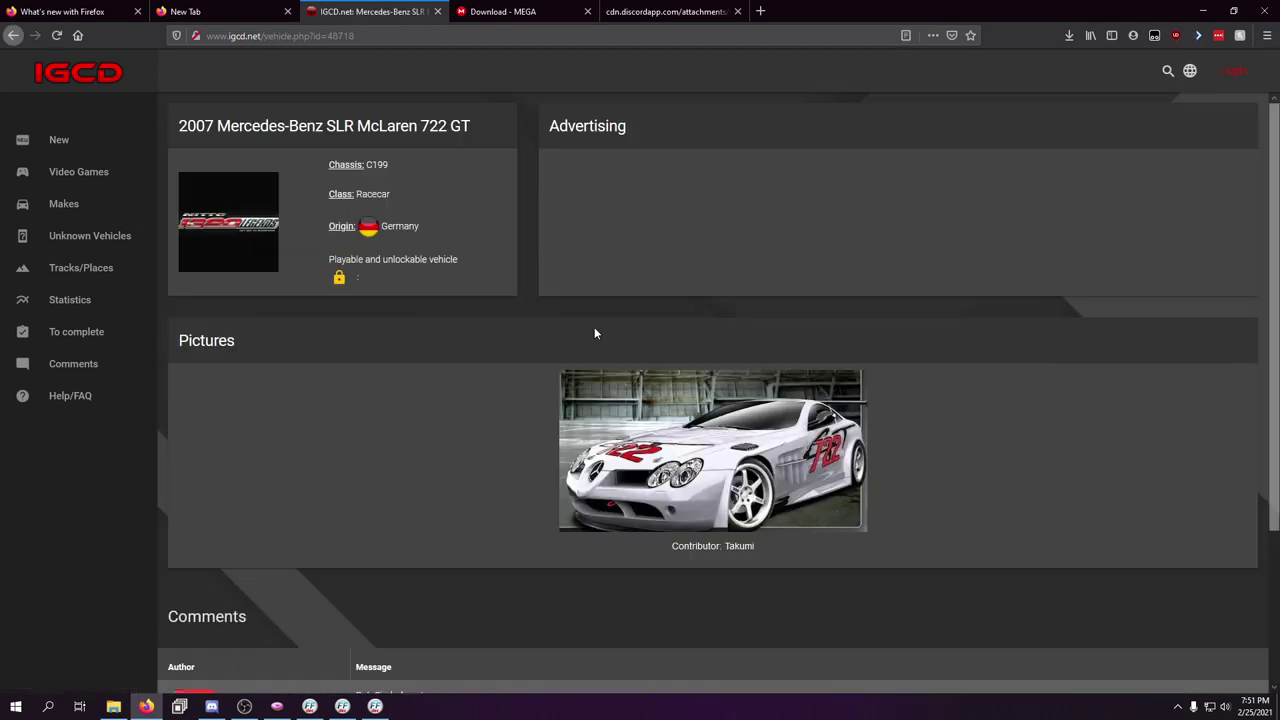
scroll(775, 422, down, 3)
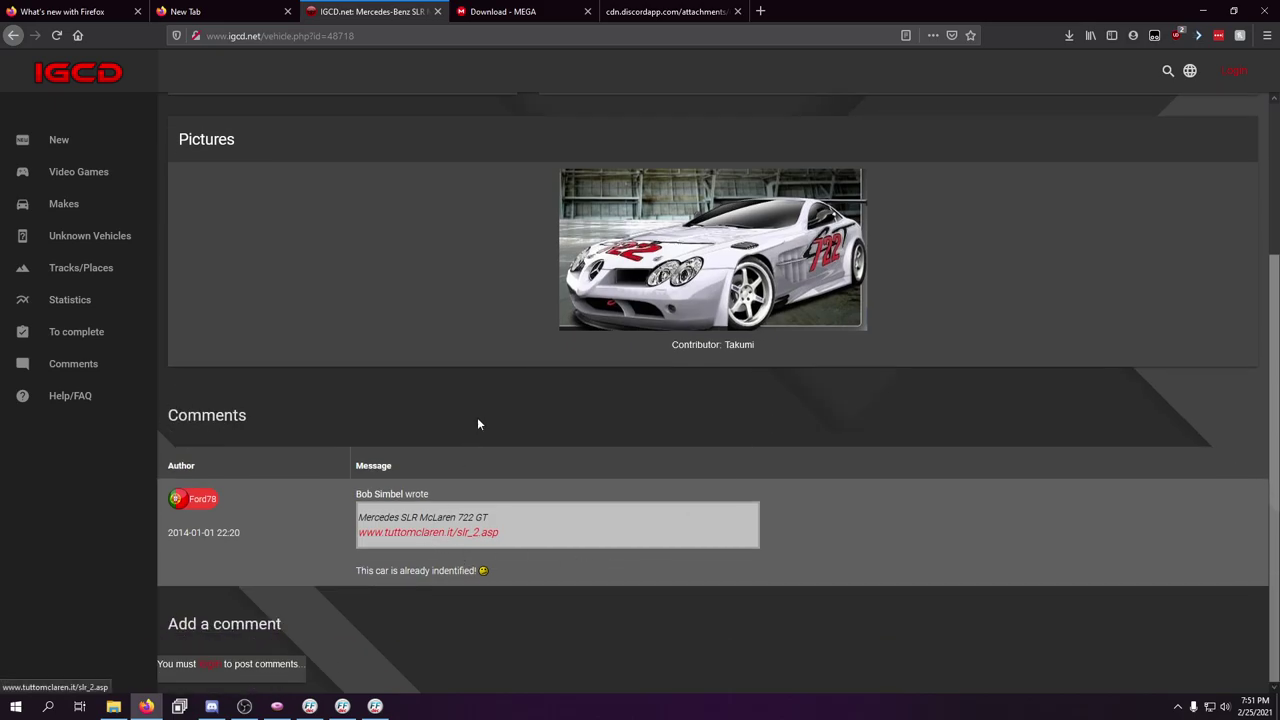
scroll(477, 420, up, 3)
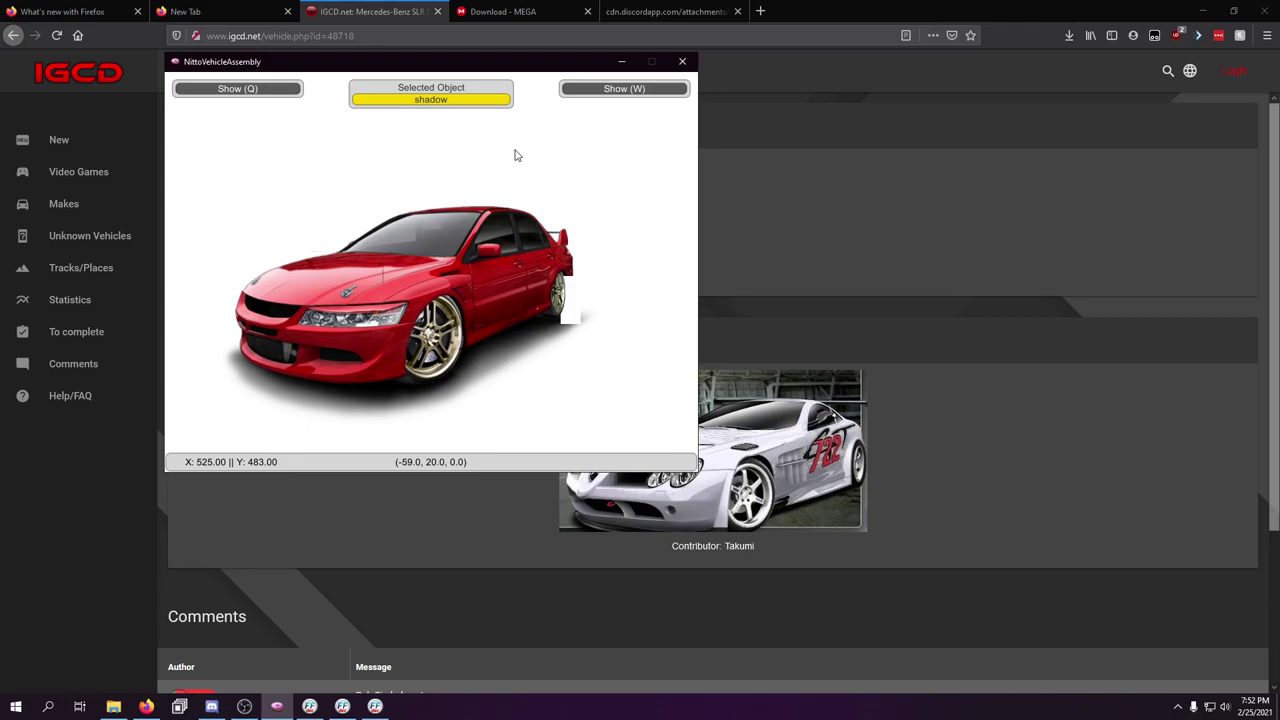
Step: Select the wheelMaskAddF part from the Scene Objects list
click(252, 88)
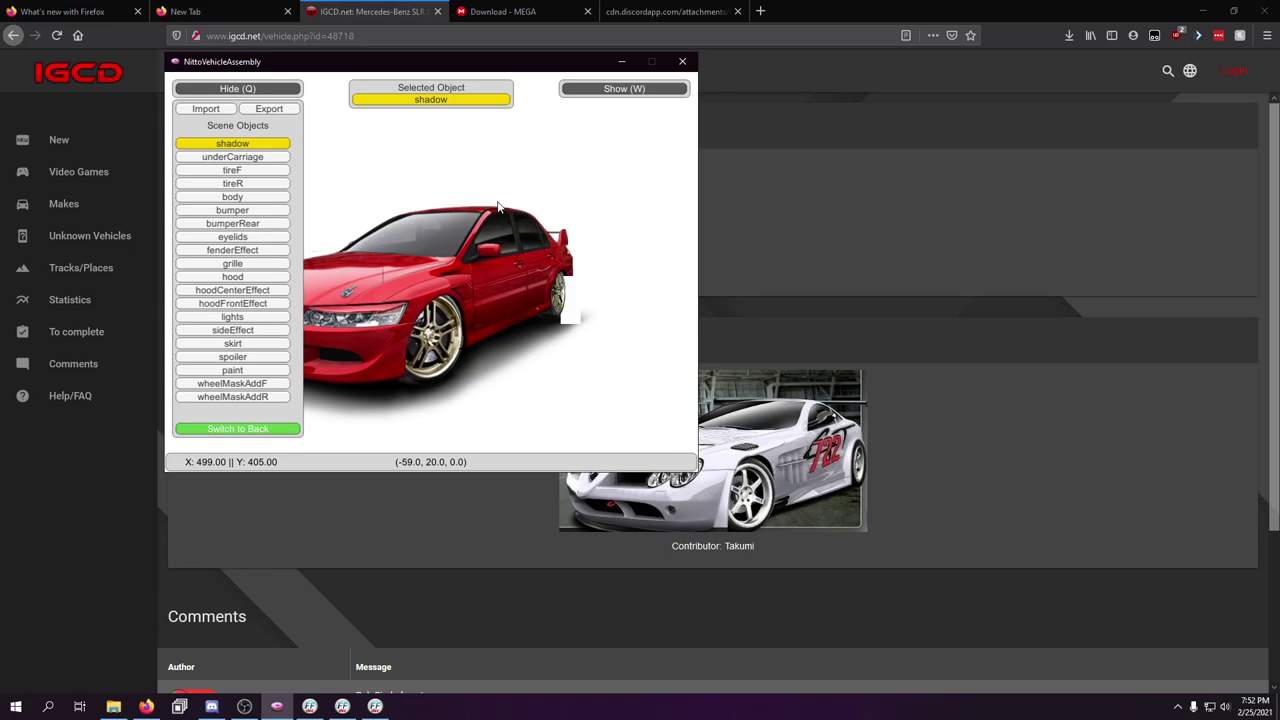
click(250, 92)
click(182, 89)
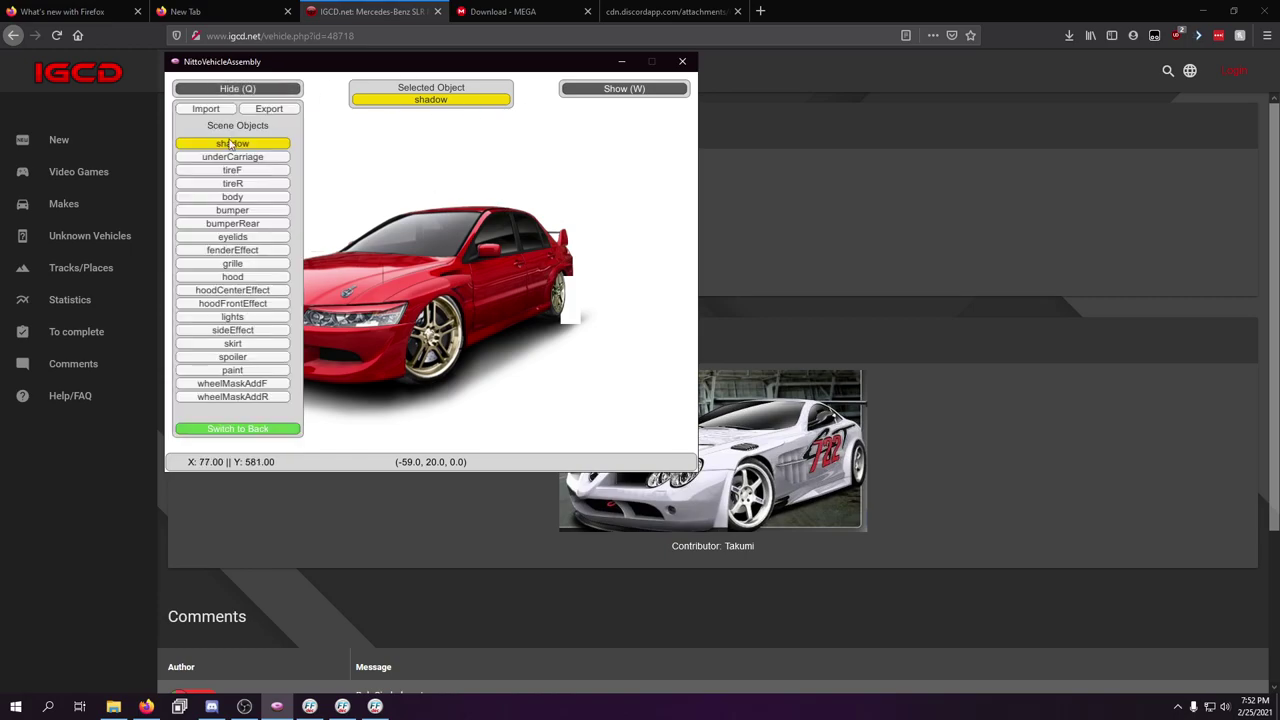
click(232, 384)
click(297, 88)
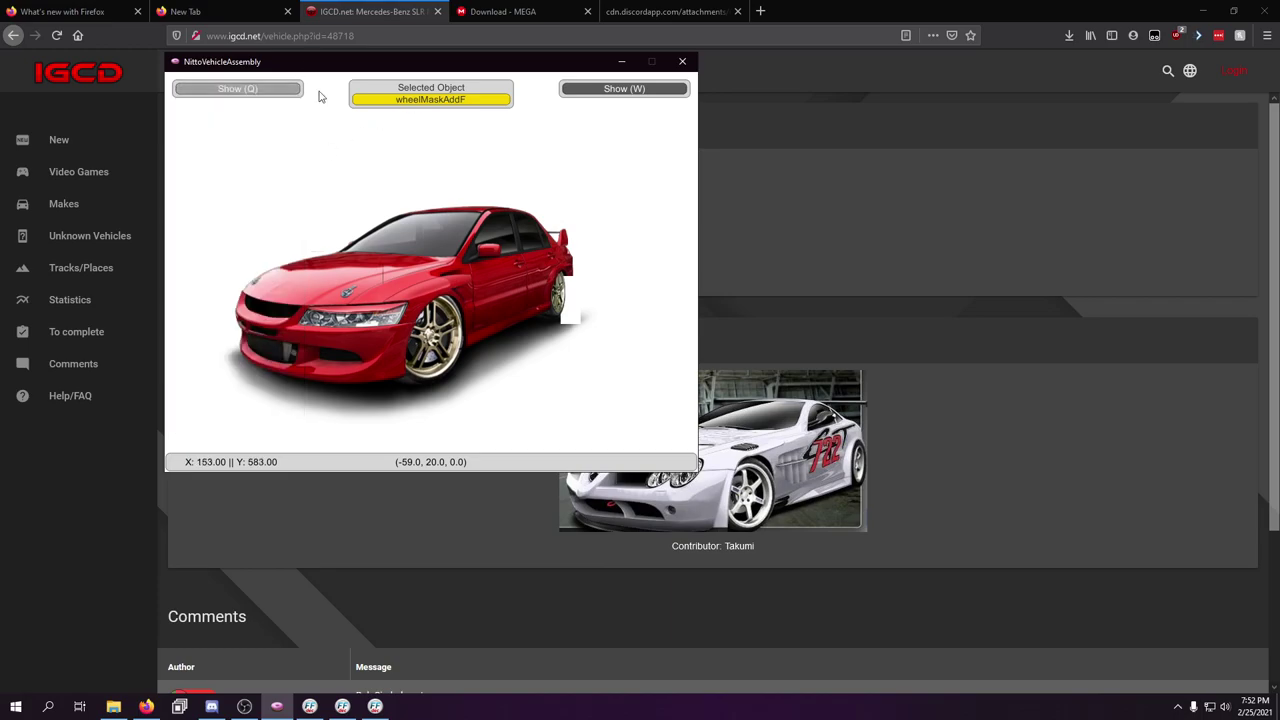
Step: Zero the mask's Pos X and Pos Y, then drag it to 53, -113 beside the front wheel
click(569, 89)
click(668, 130)
text(0)
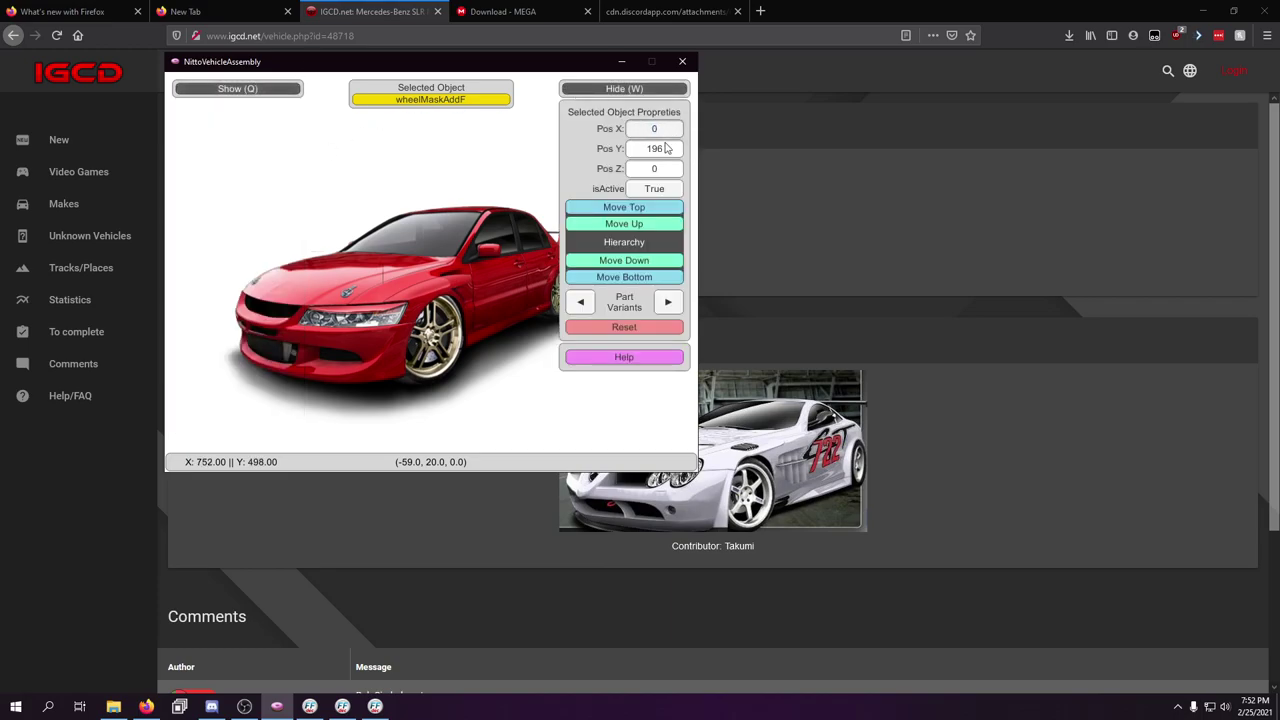
click(668, 150)
text(0)
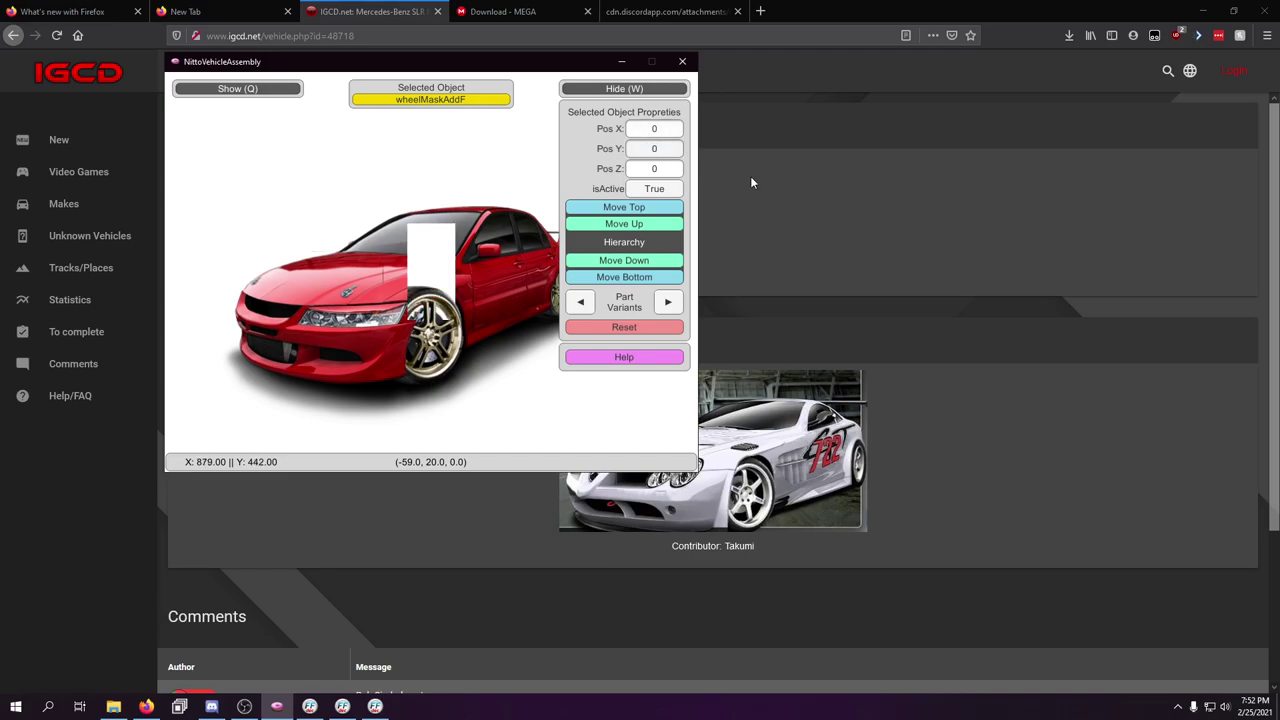
drag(437, 254, 473, 326)
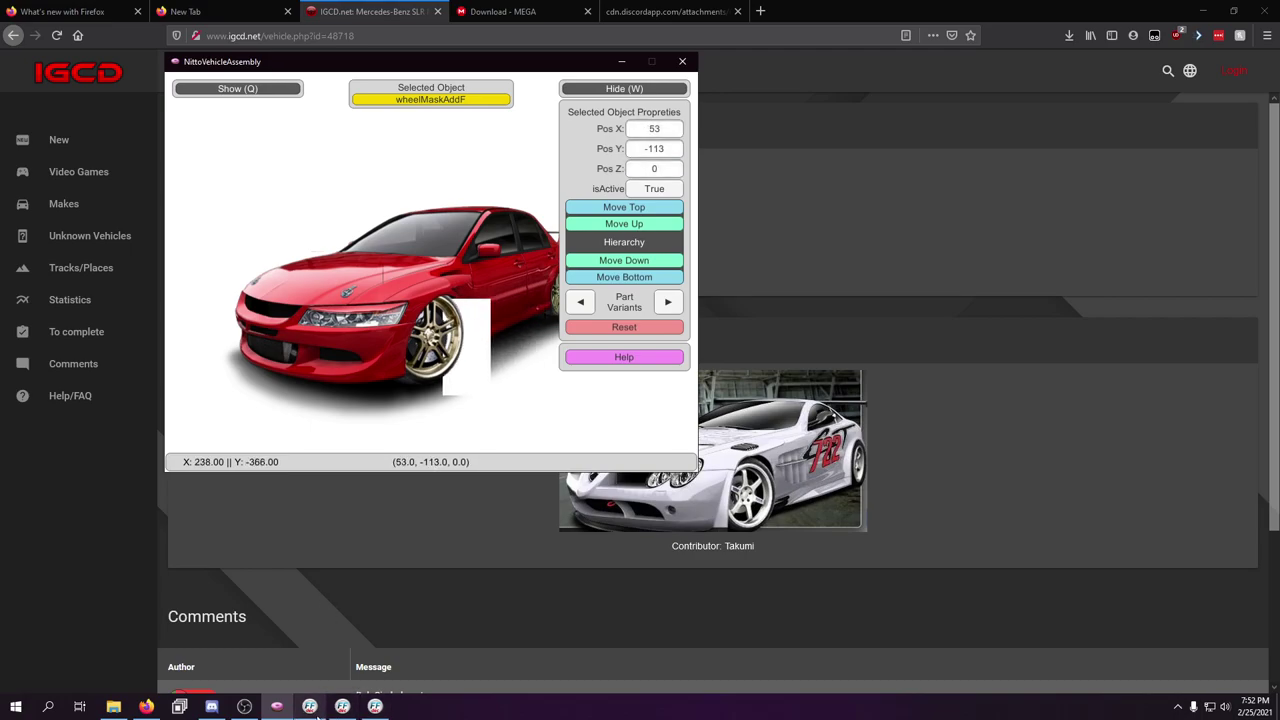
click(305, 706)
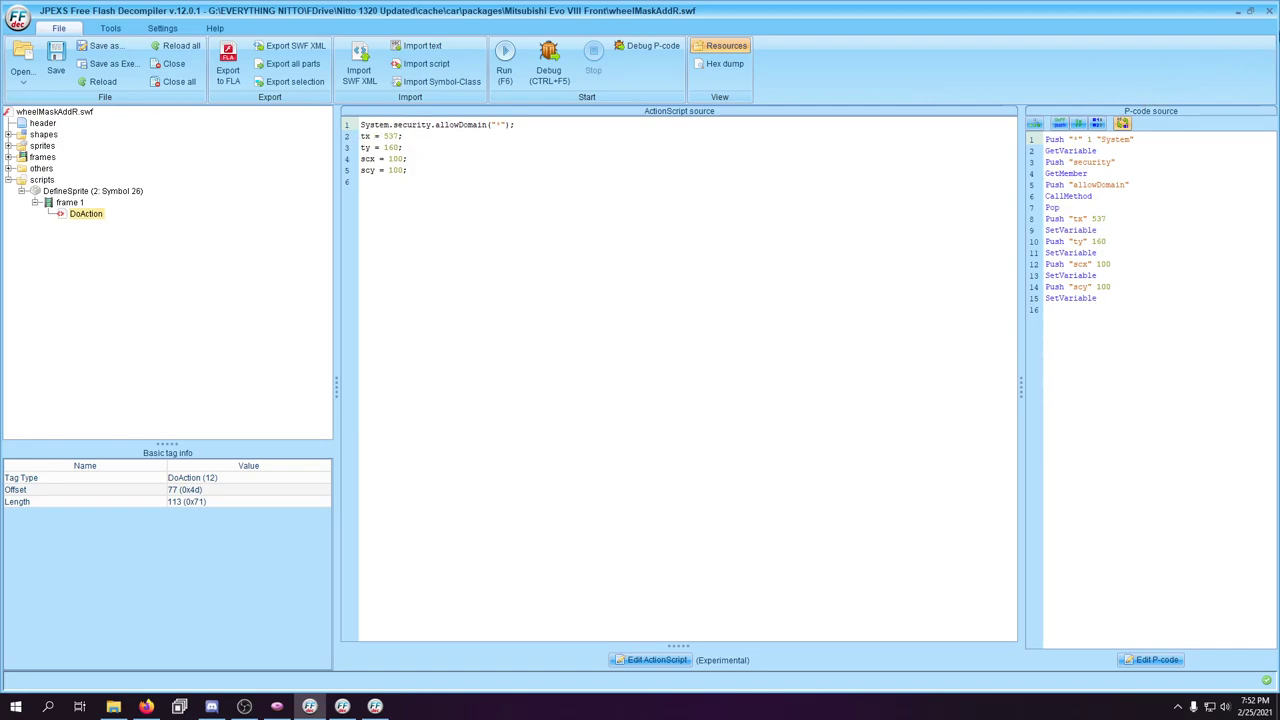
Step: Close the wheelMaskAddR decompiler window, then check and close the wheelMaskAddF one
click(1269, 10)
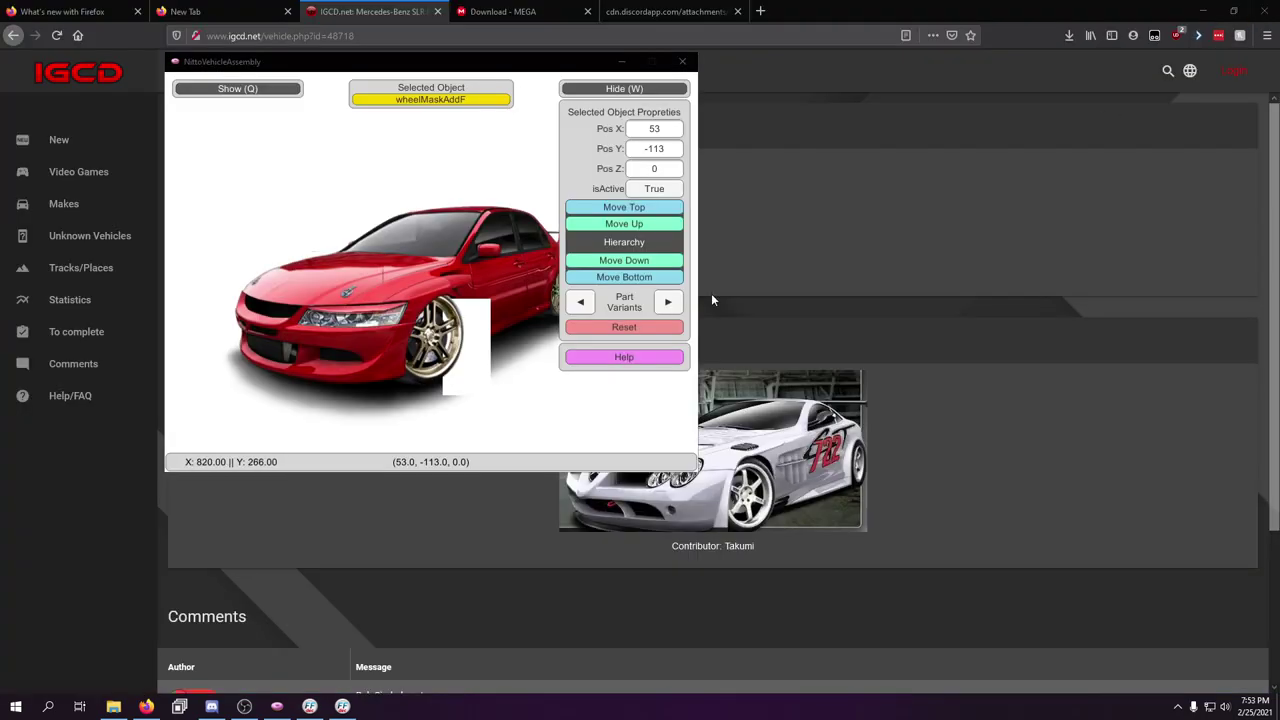
click(309, 706)
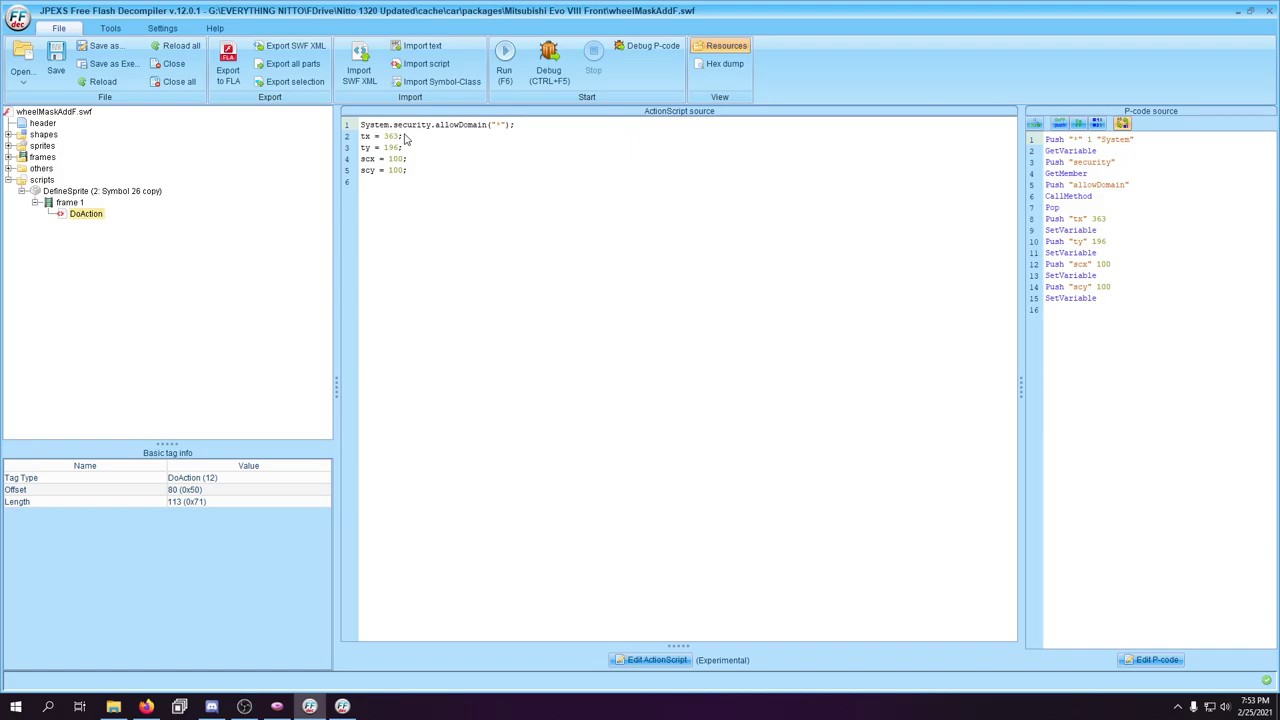
click(1269, 10)
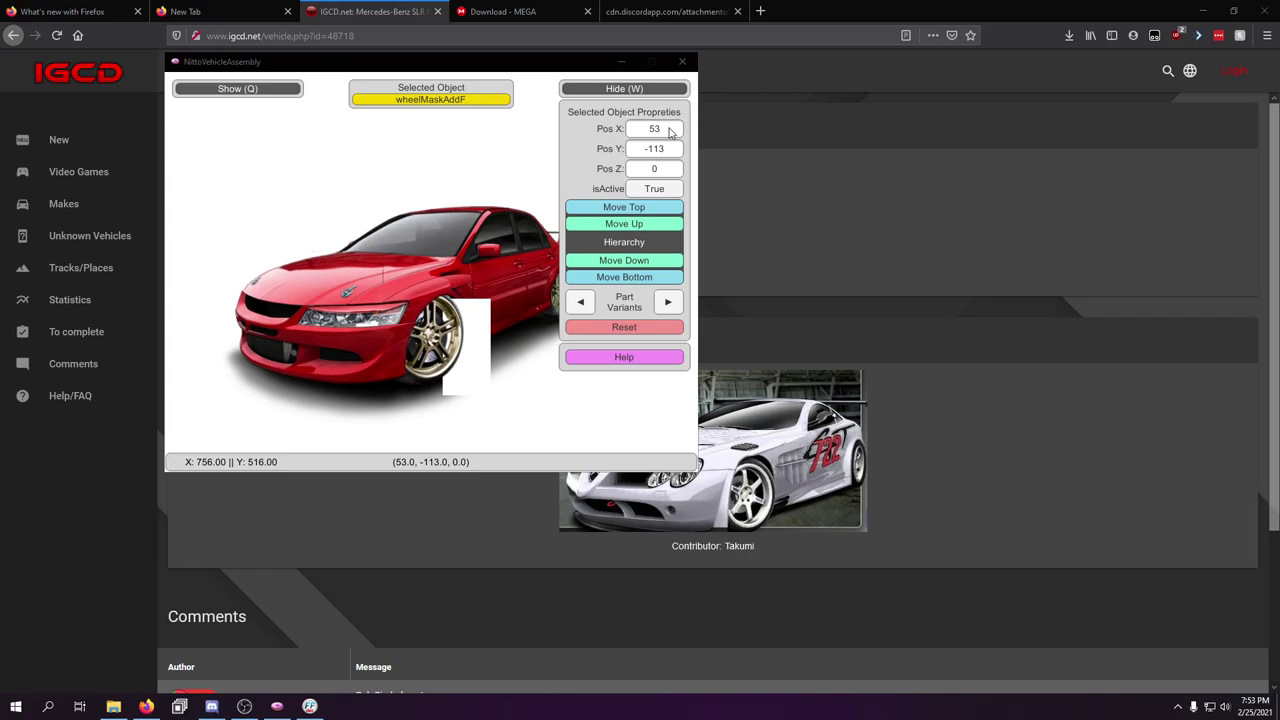
Step: Select the bumper part and cycle through its Part Variants
click(283, 88)
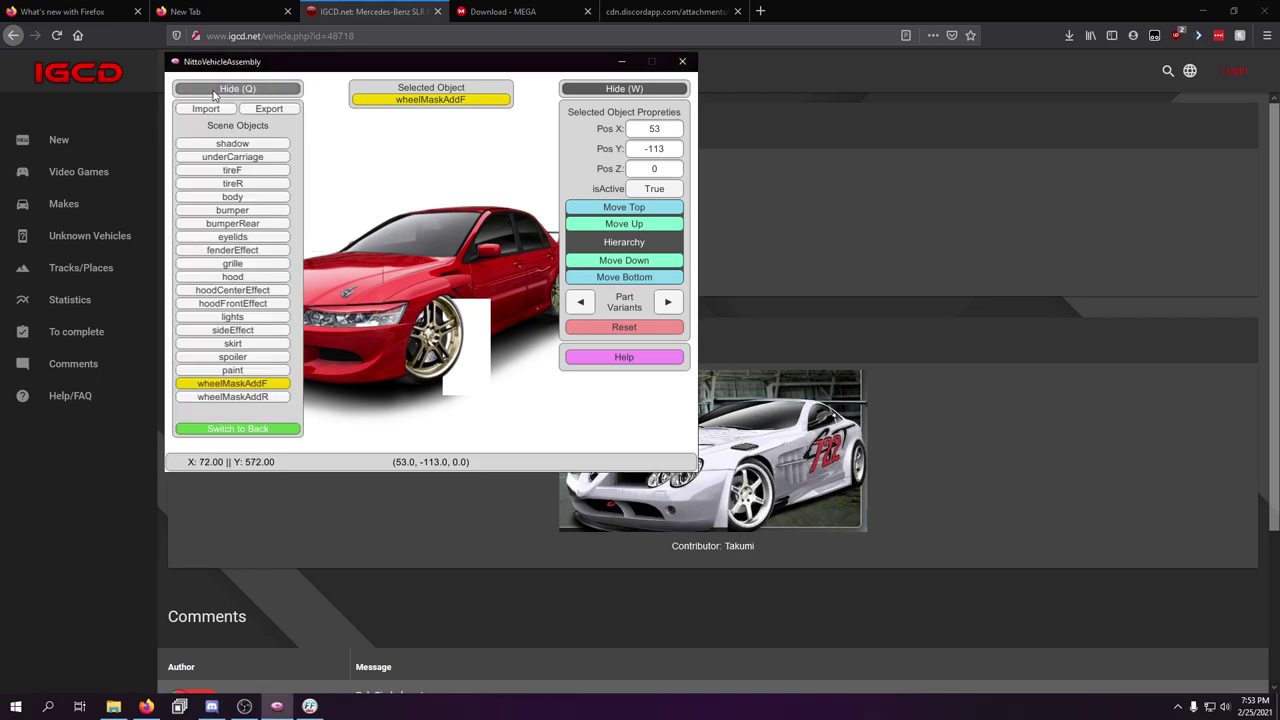
click(236, 210)
click(250, 89)
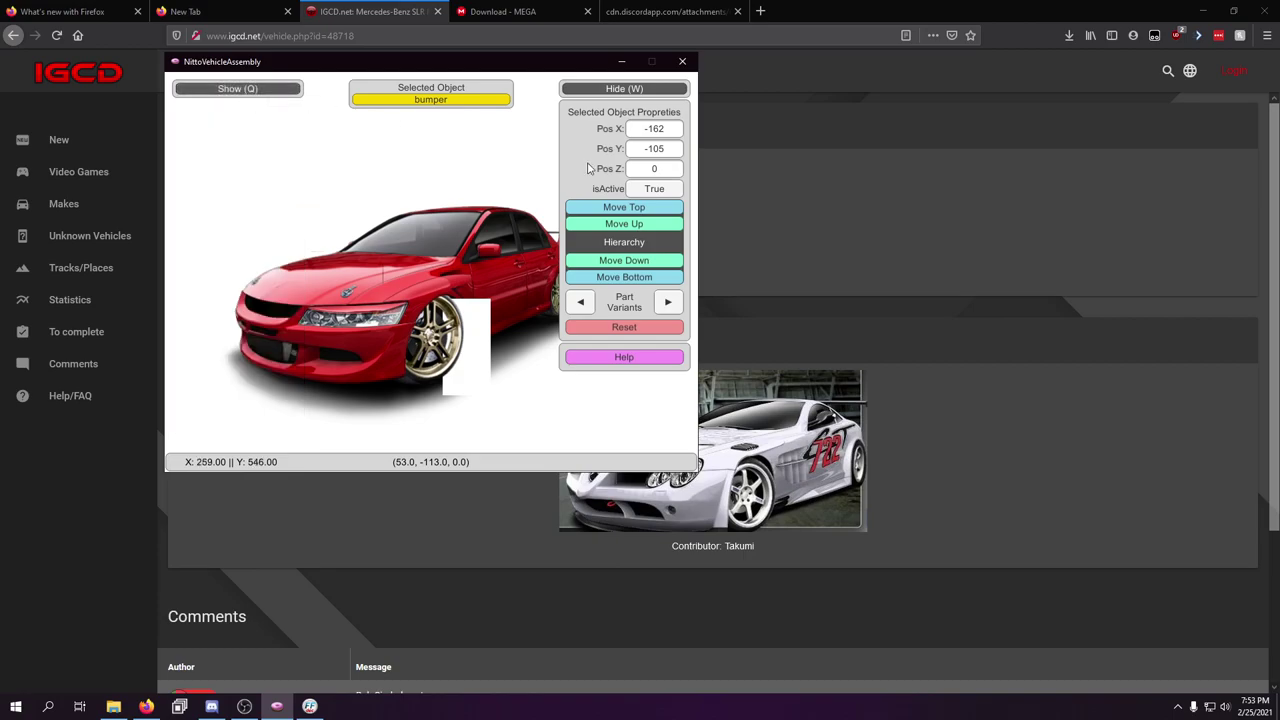
click(666, 302)
click(666, 302)
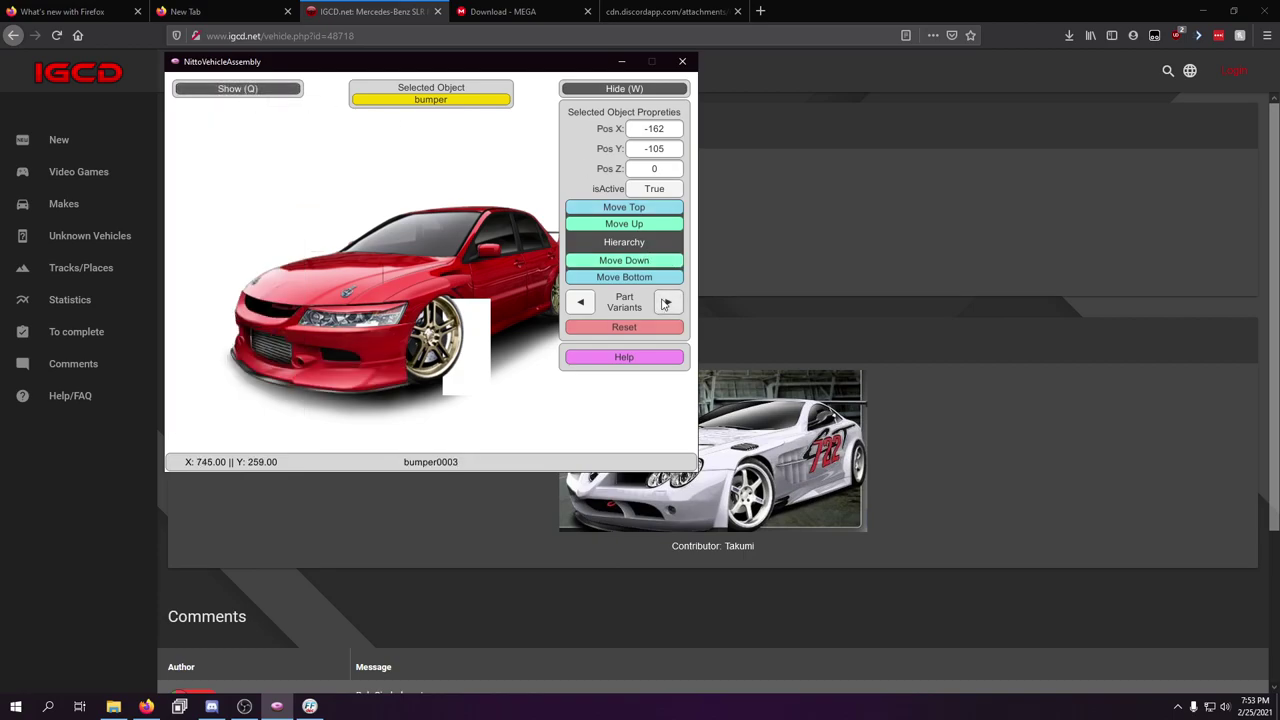
click(666, 302)
click(666, 302)
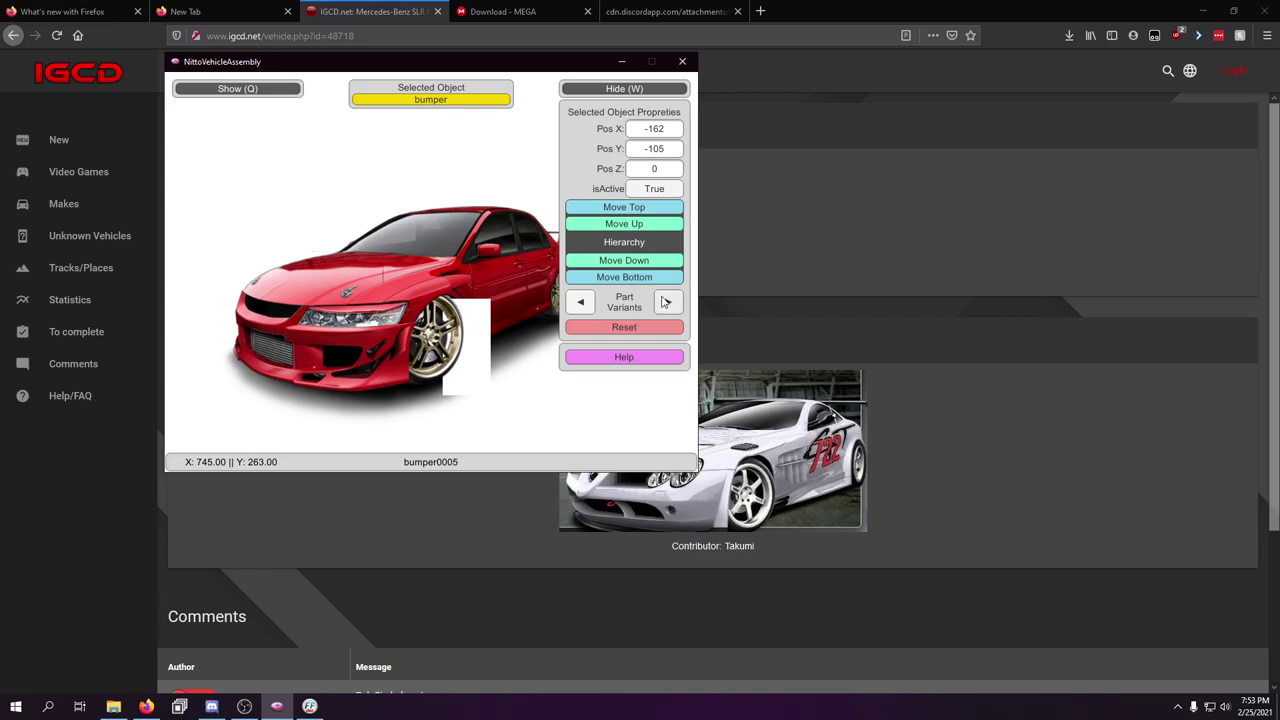
Step: Nudge the bumper to -164, -107 and switch it to the bumper0001 variant
click(379, 368)
key(Left)
key(Left)
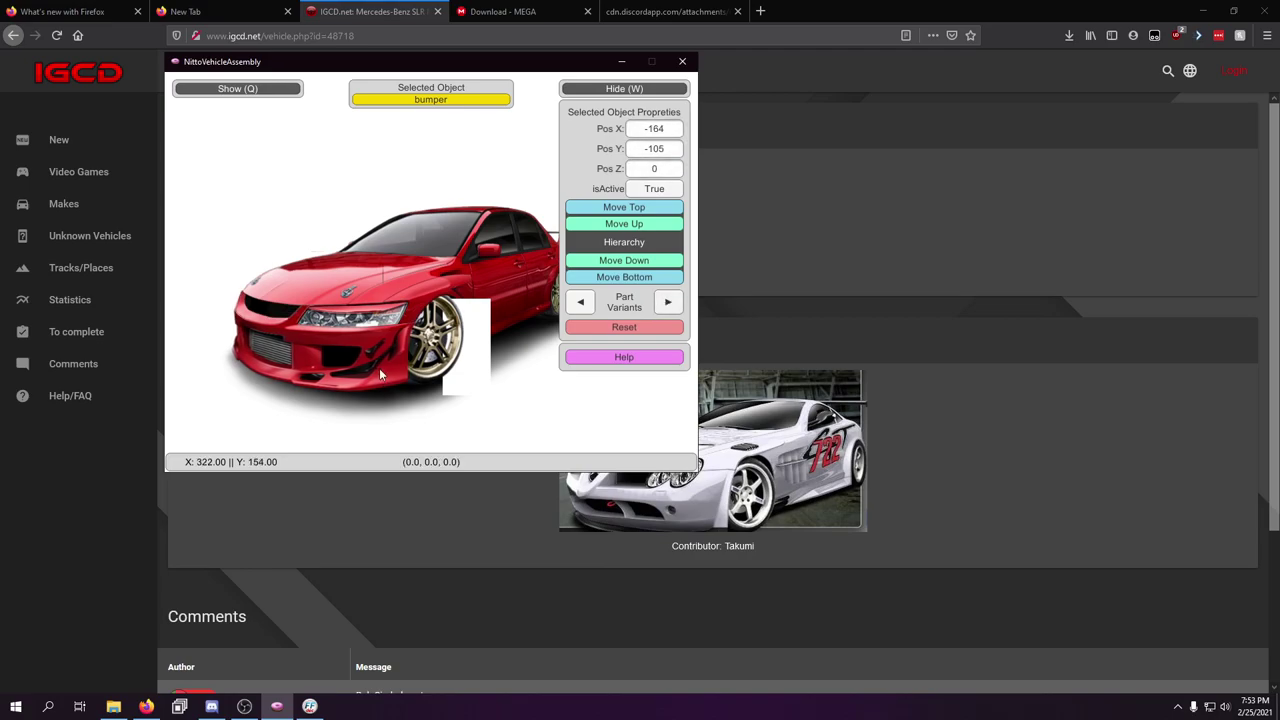
key(Left)
key(Right)
key(Right)
key(Right)
key(Left)
key(Down)
key(Down)
key(Down)
key(Down)
key(Down)
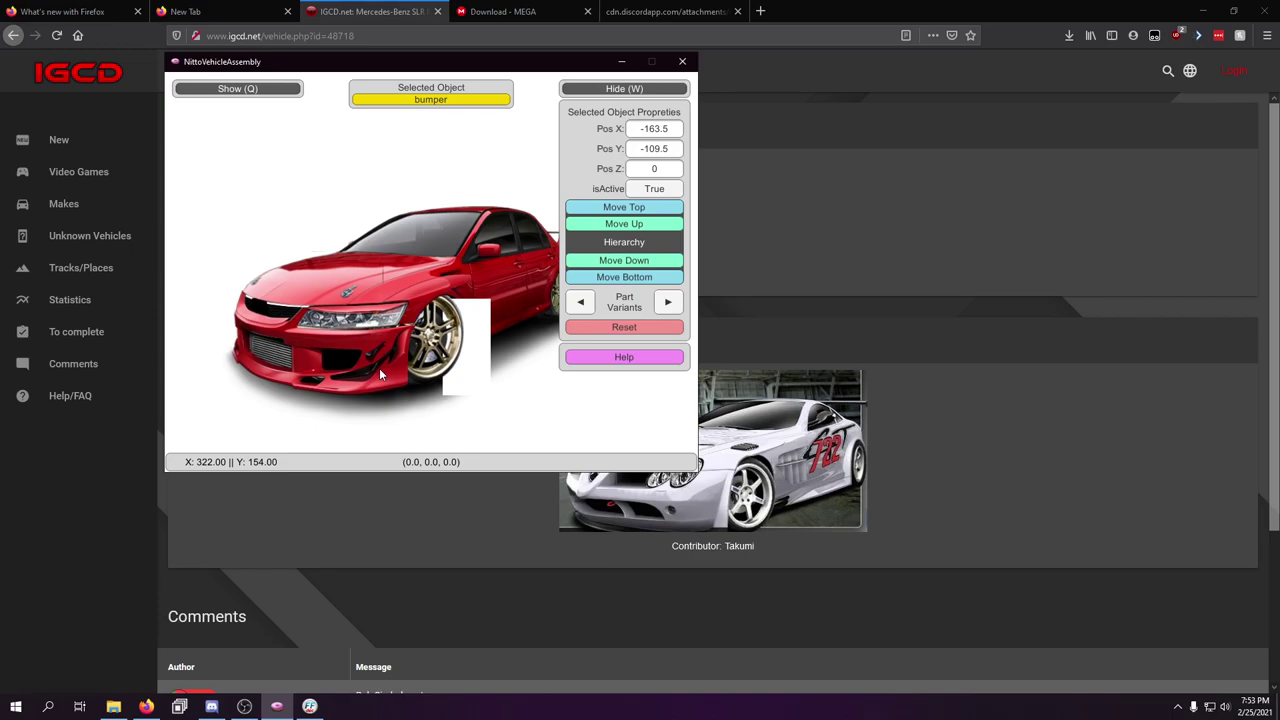
key(Up)
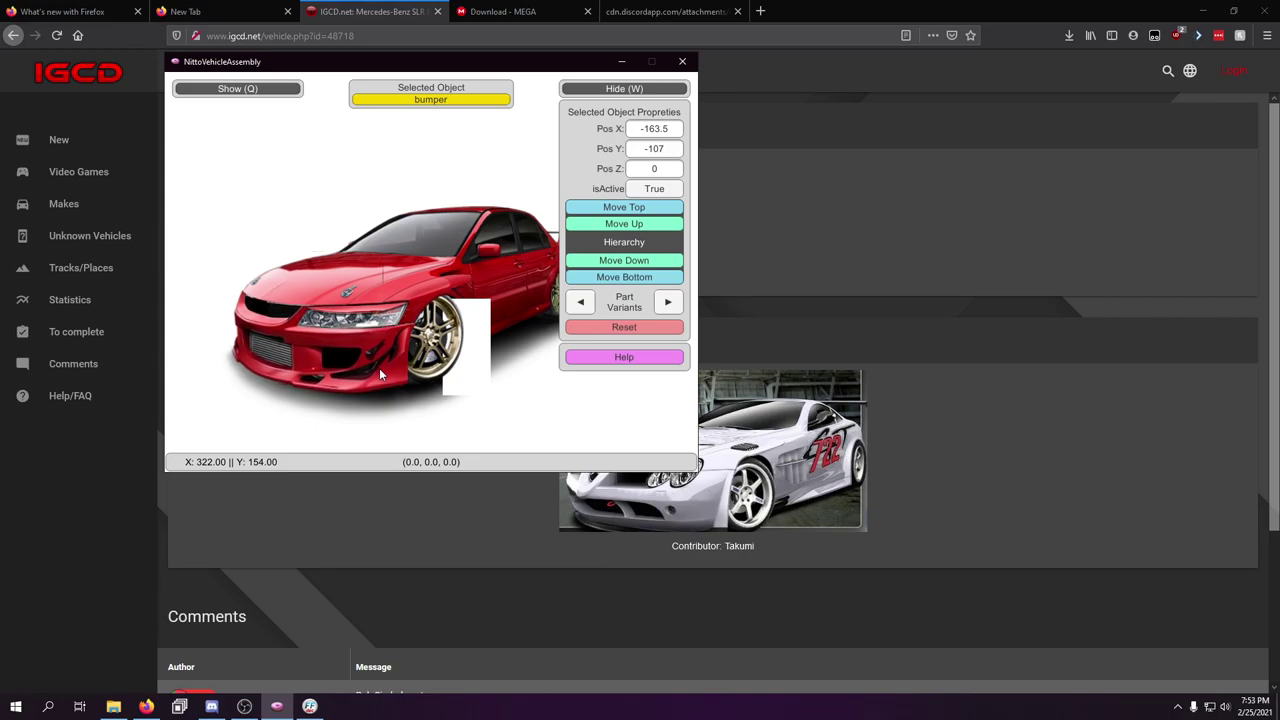
key(Left)
click(668, 303)
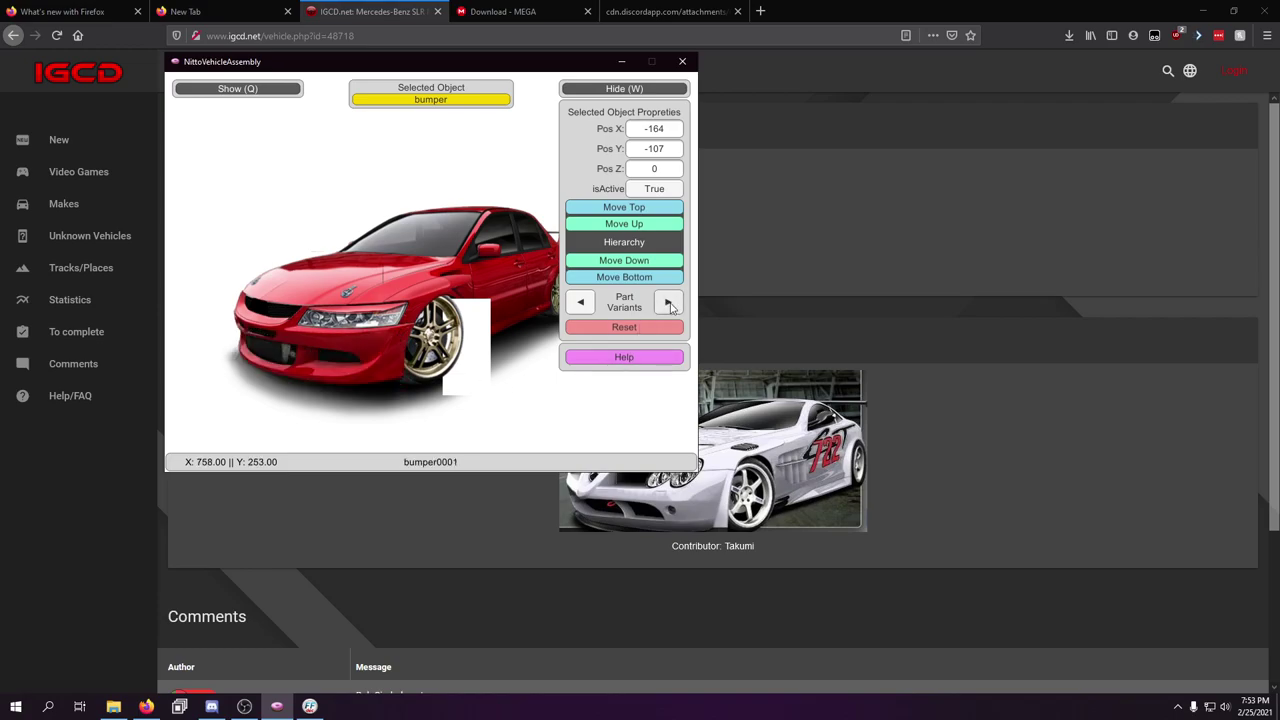
Step: Select the grille and nudge it to -243.5, -55.5
click(263, 89)
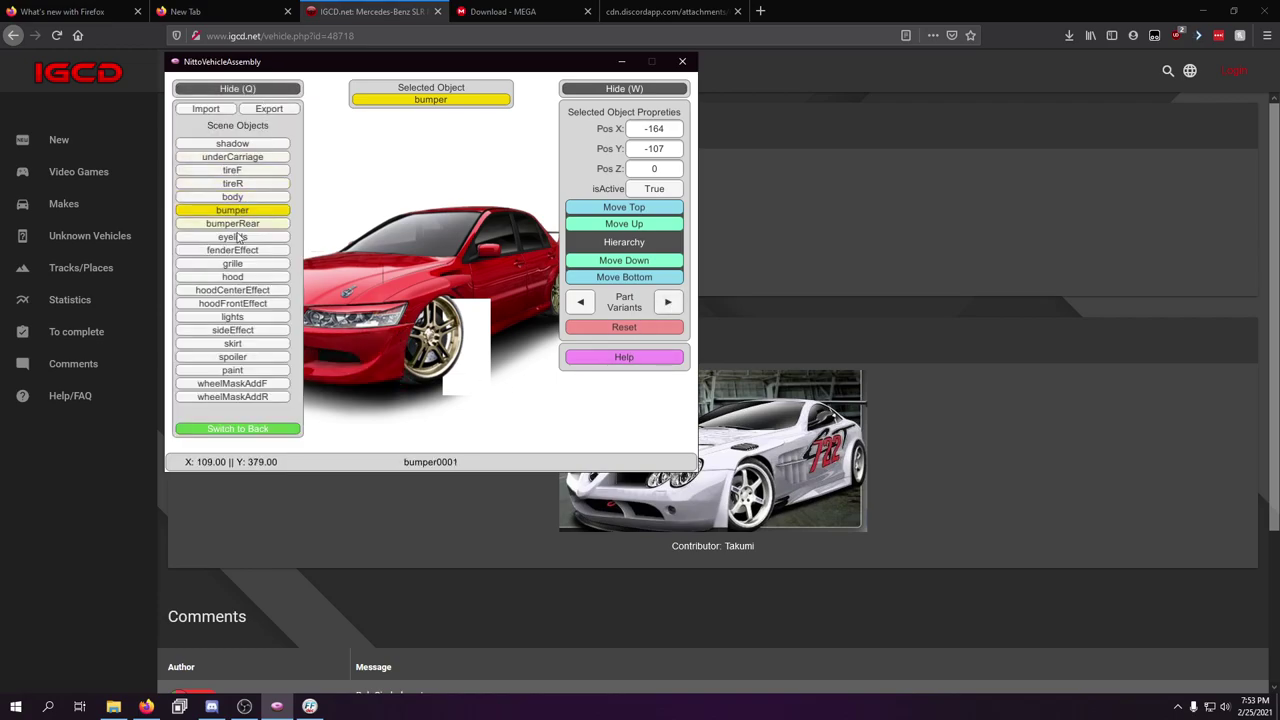
click(232, 263)
click(267, 88)
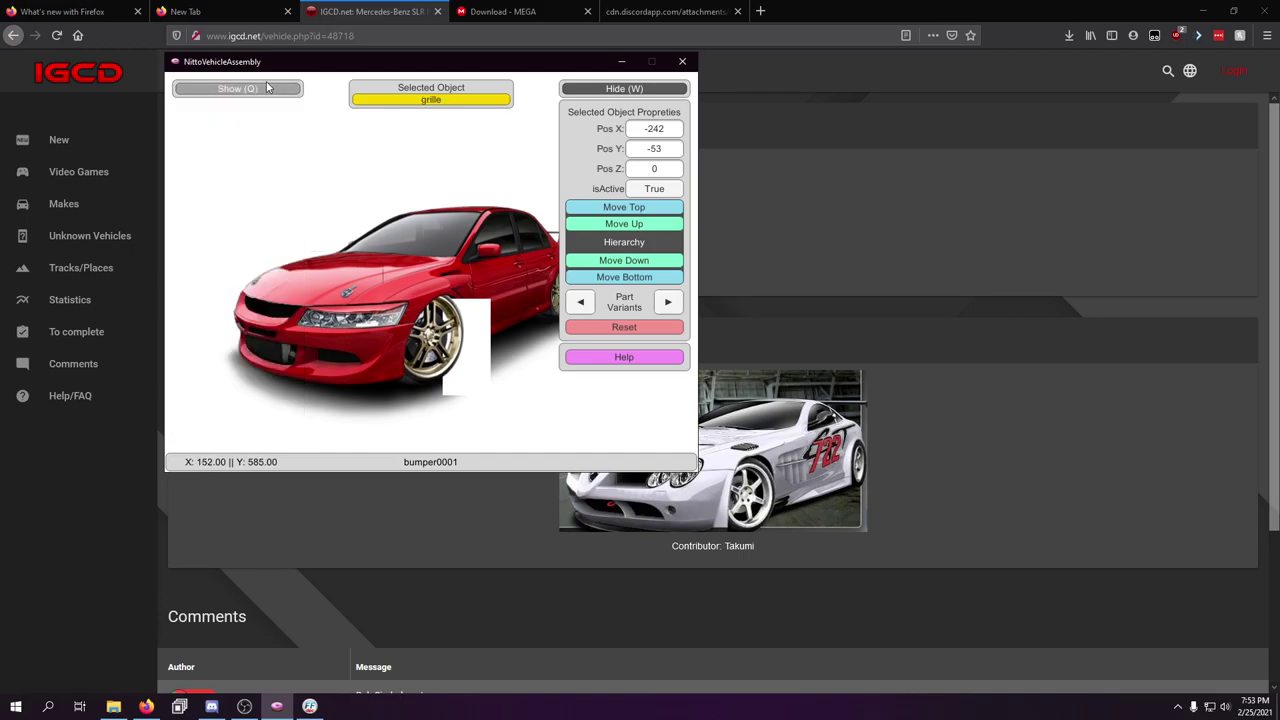
key(Down)
key(Down)
key(Left)
key(Down)
key(Left)
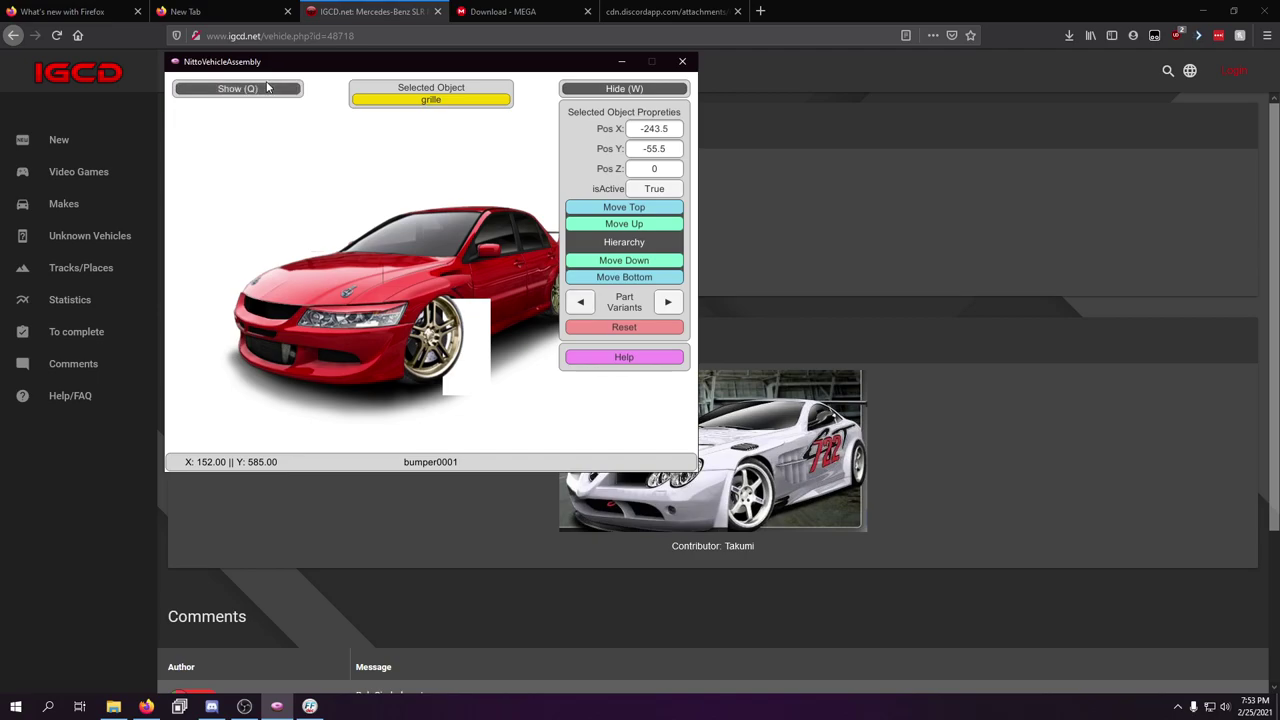
Step: Set the grille to the grille0001 variant, toggle isActive off and on, and open the Export form
click(667, 309)
click(667, 309)
click(669, 311)
click(671, 313)
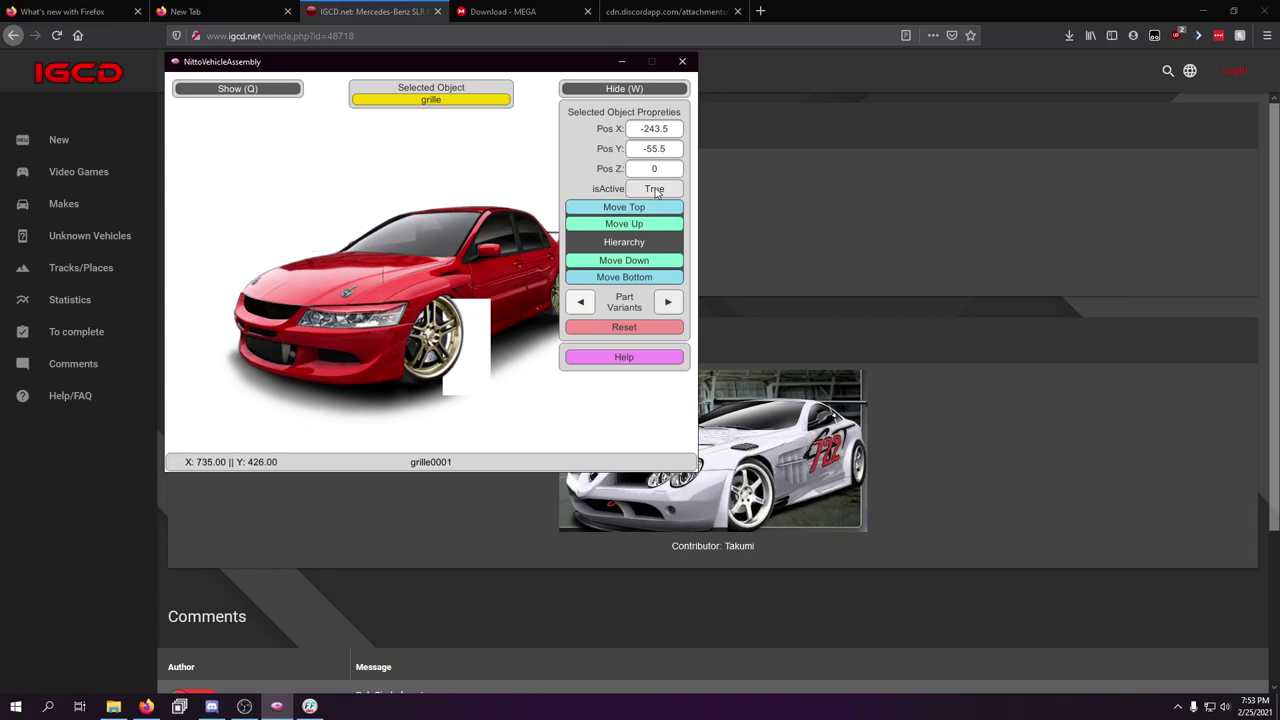
click(656, 190)
click(656, 190)
click(284, 91)
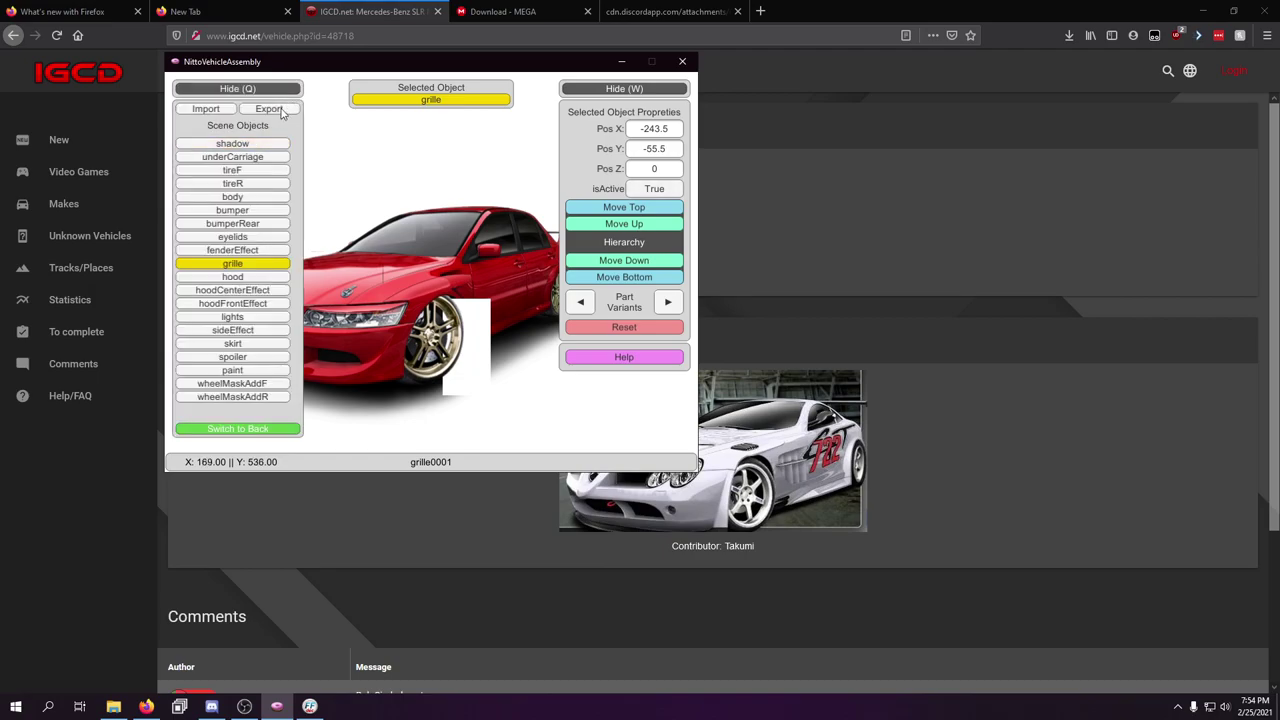
click(281, 110)
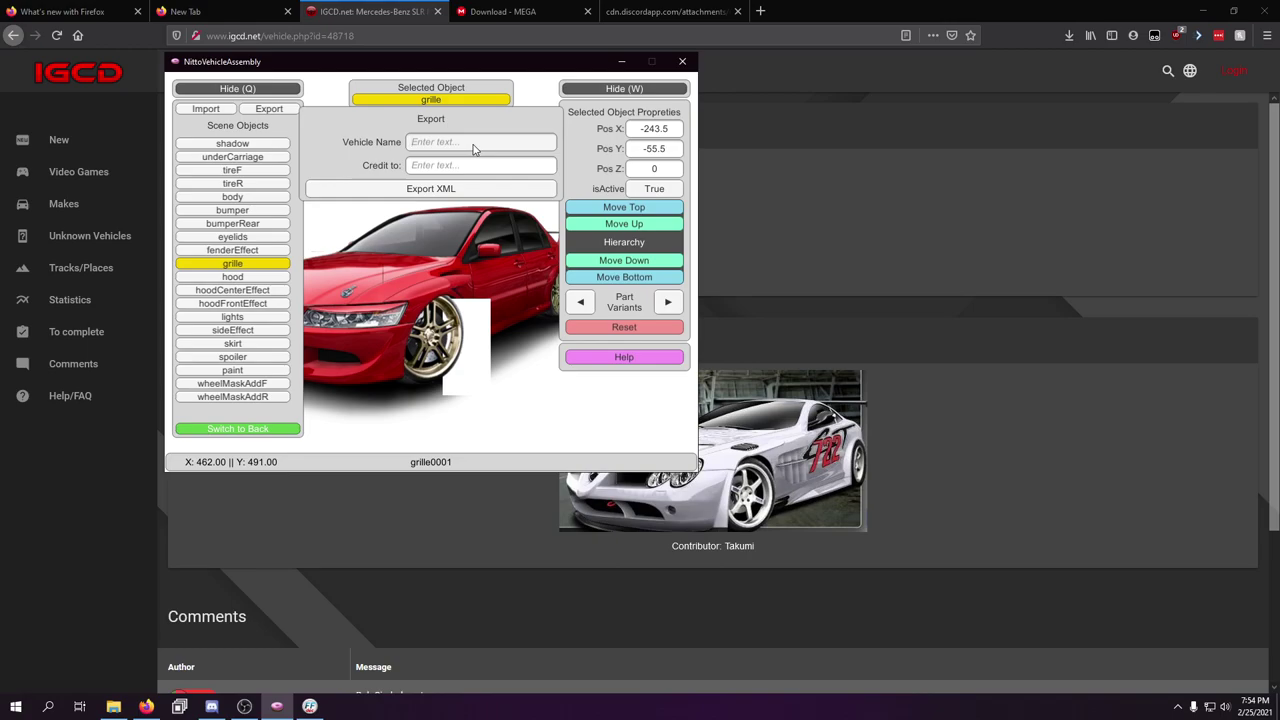
Step: Search the car list for 'evo' and open the 2004 Mitsubishi Lancer Evolution VIII page
click(13, 35)
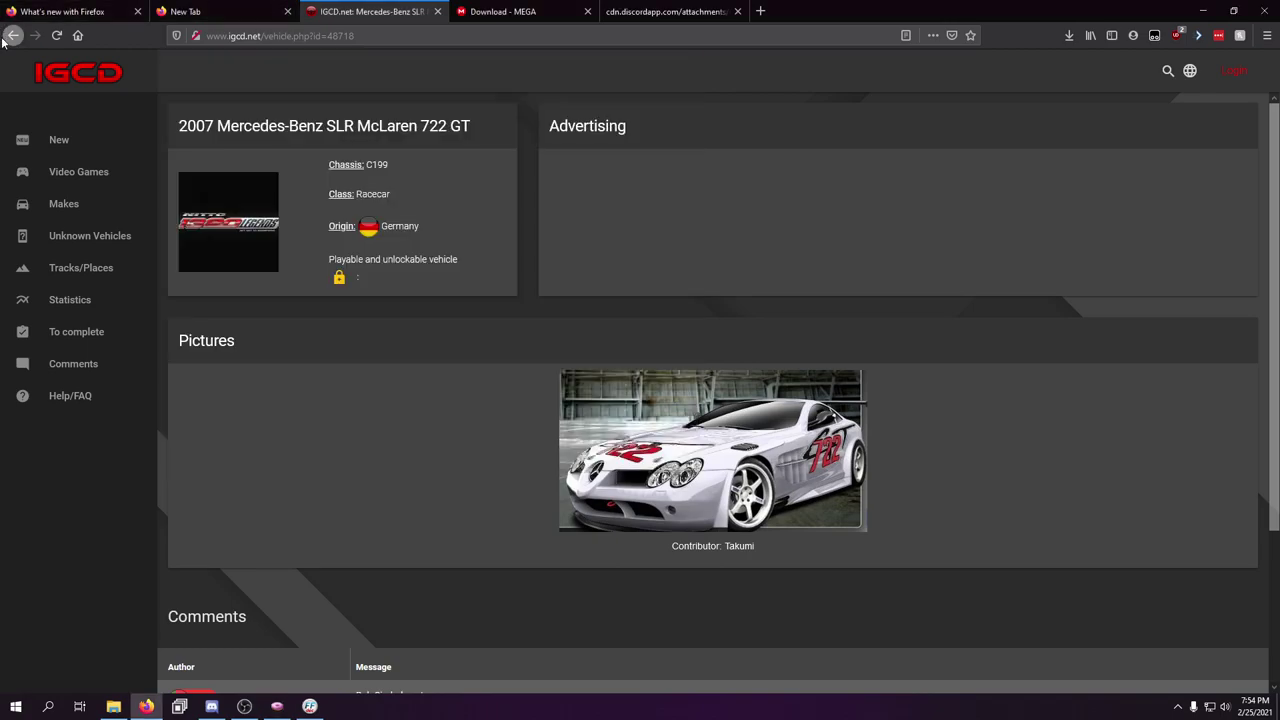
scroll(697, 271, down, 20)
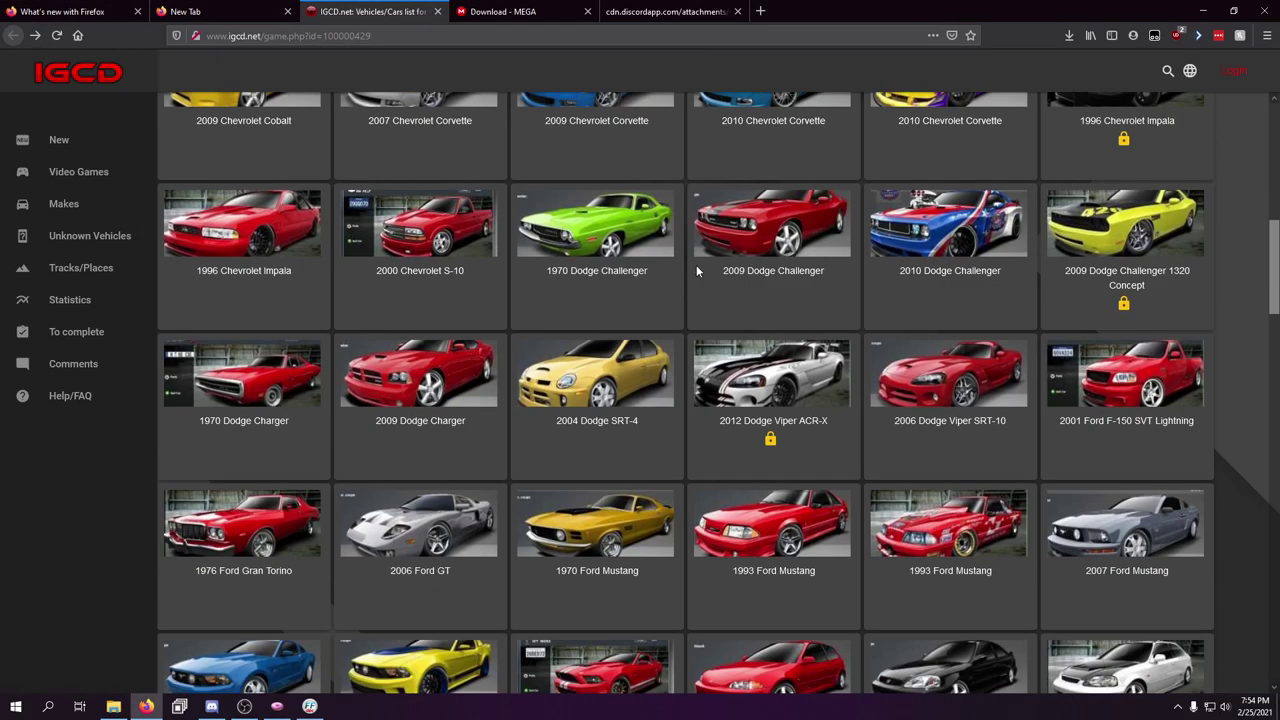
key(ctrl+f)
text(evo)
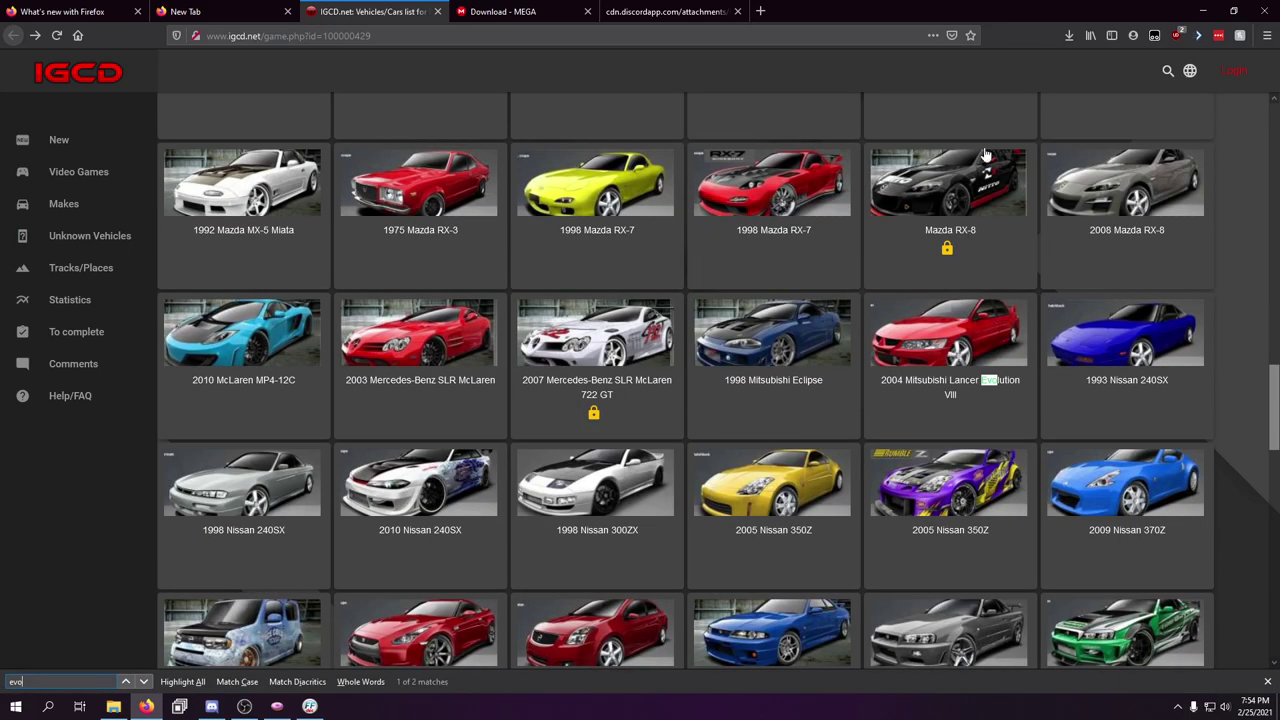
click(965, 341)
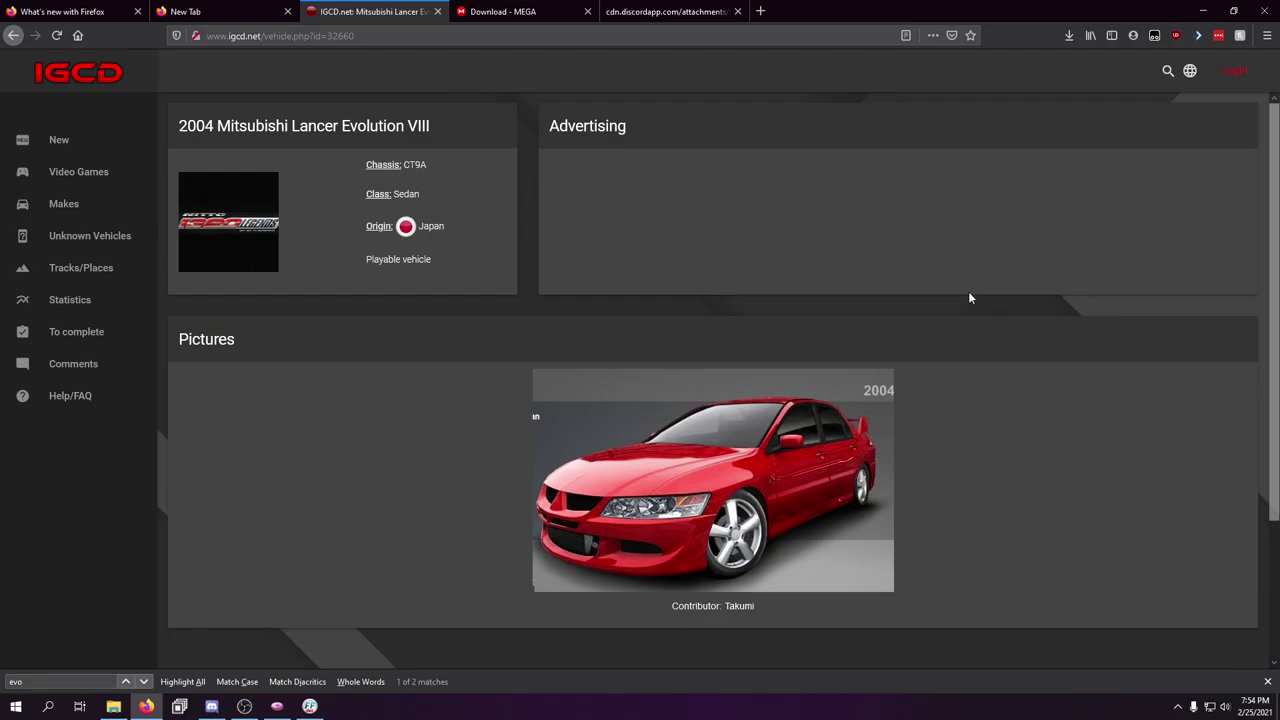
key(alt+Tab)
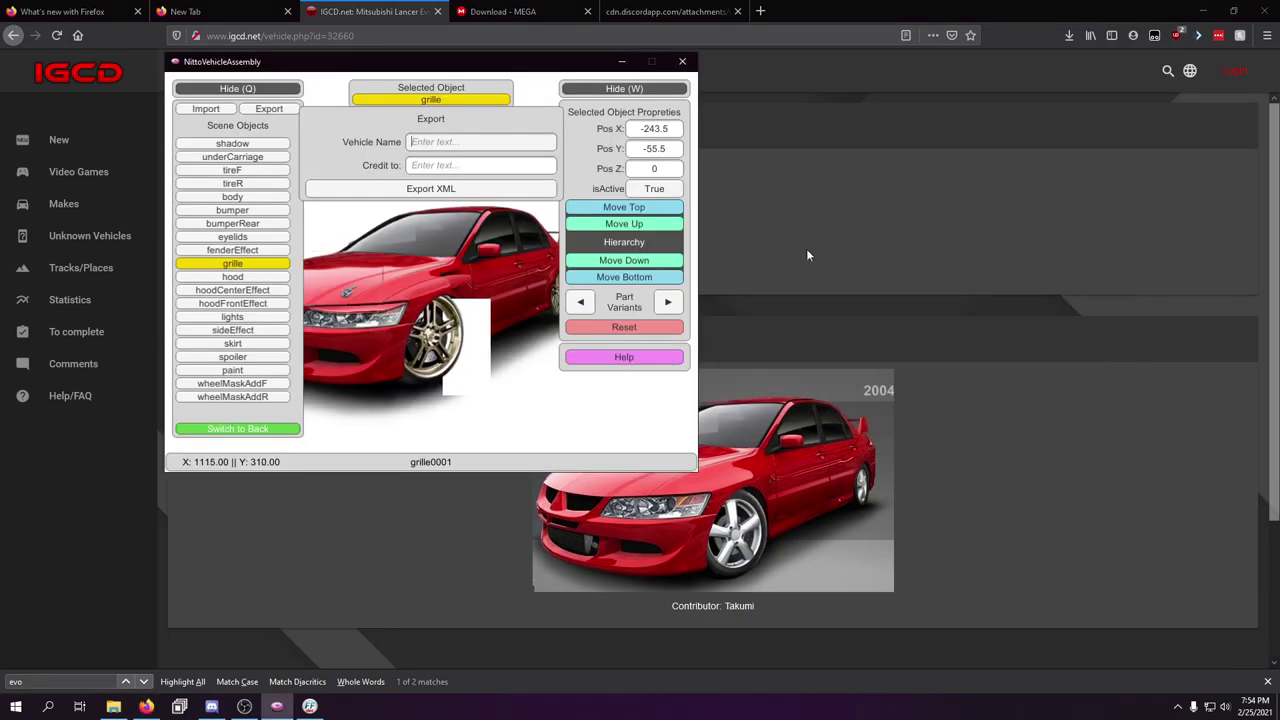
Step: Name the vehicle 2004-Mitsubishi-Lancer-Evo-VIII, enter the author's credit, and export the XML
drag(490, 61, 928, 79)
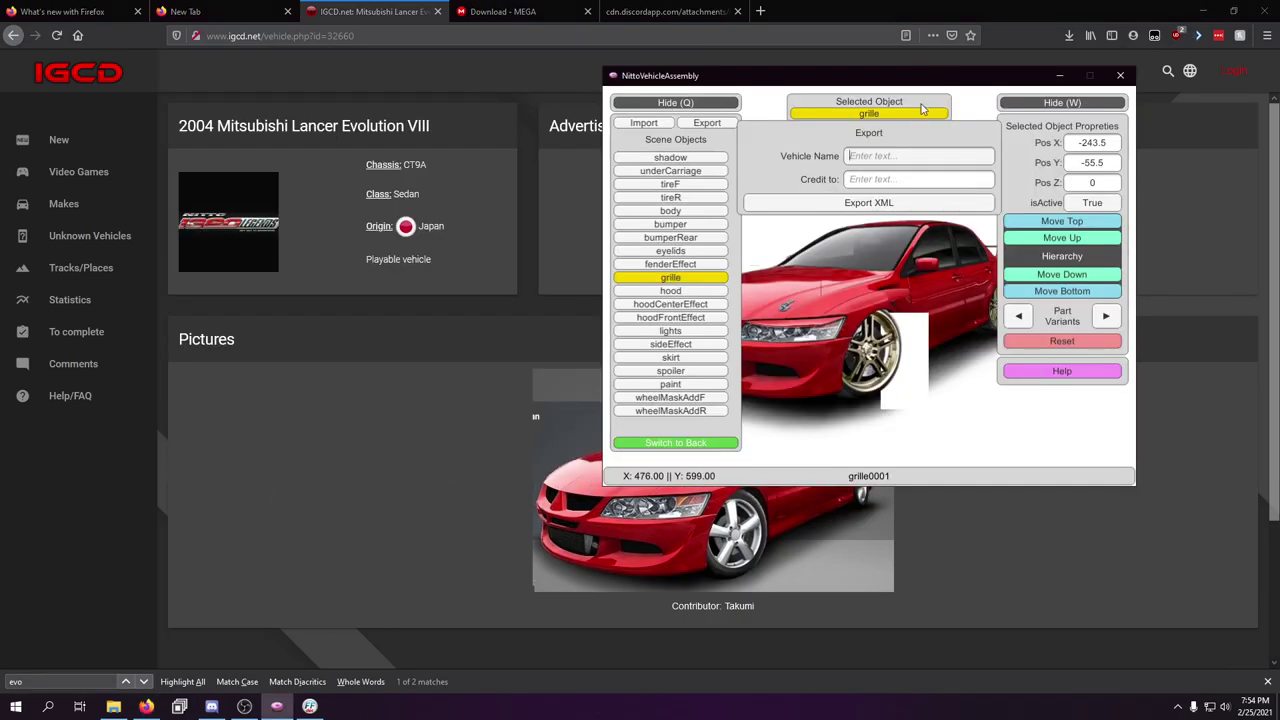
click(899, 157)
text(2004-Mitsubishi)
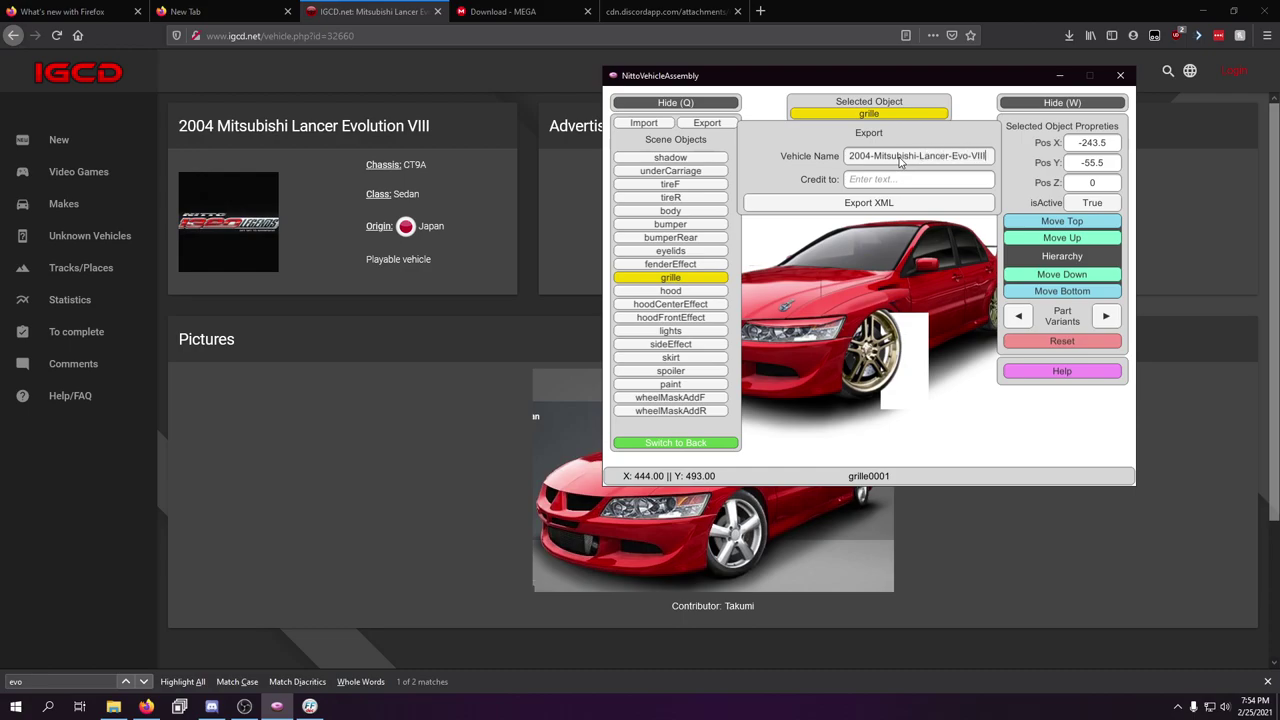
text(T)
key(BackSpace)
click(913, 183)
text(TechX)
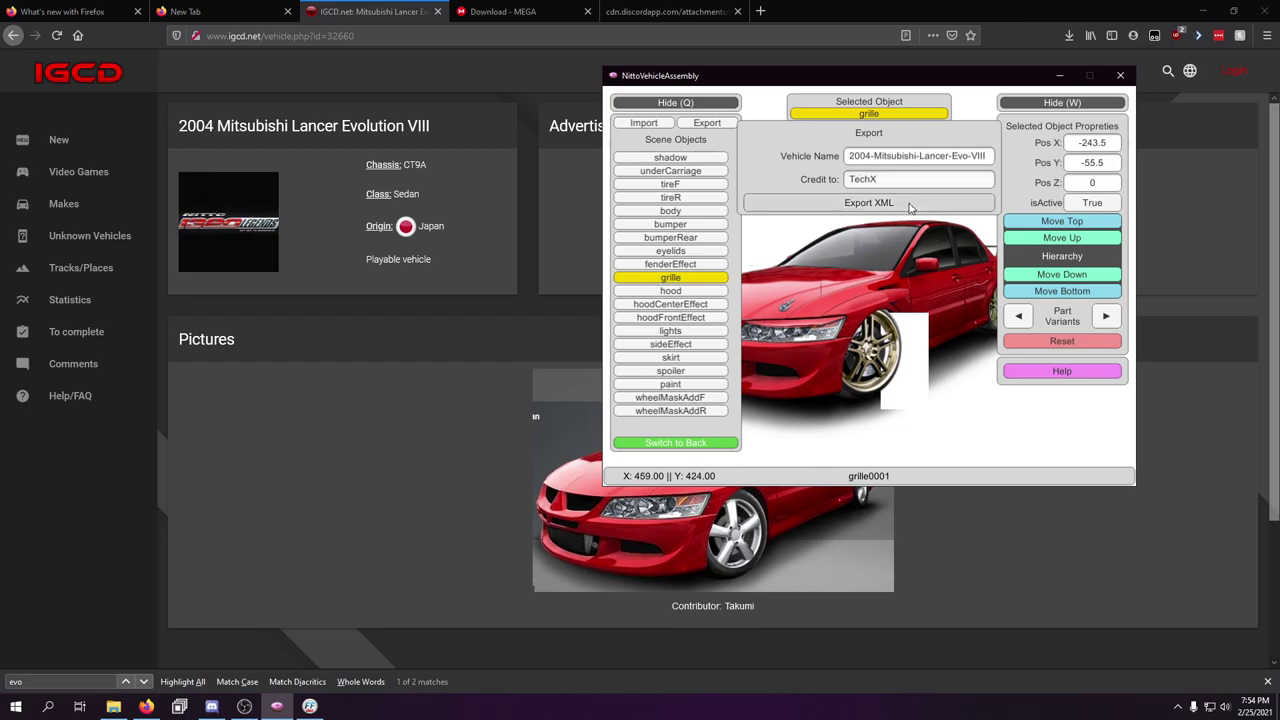
click(910, 203)
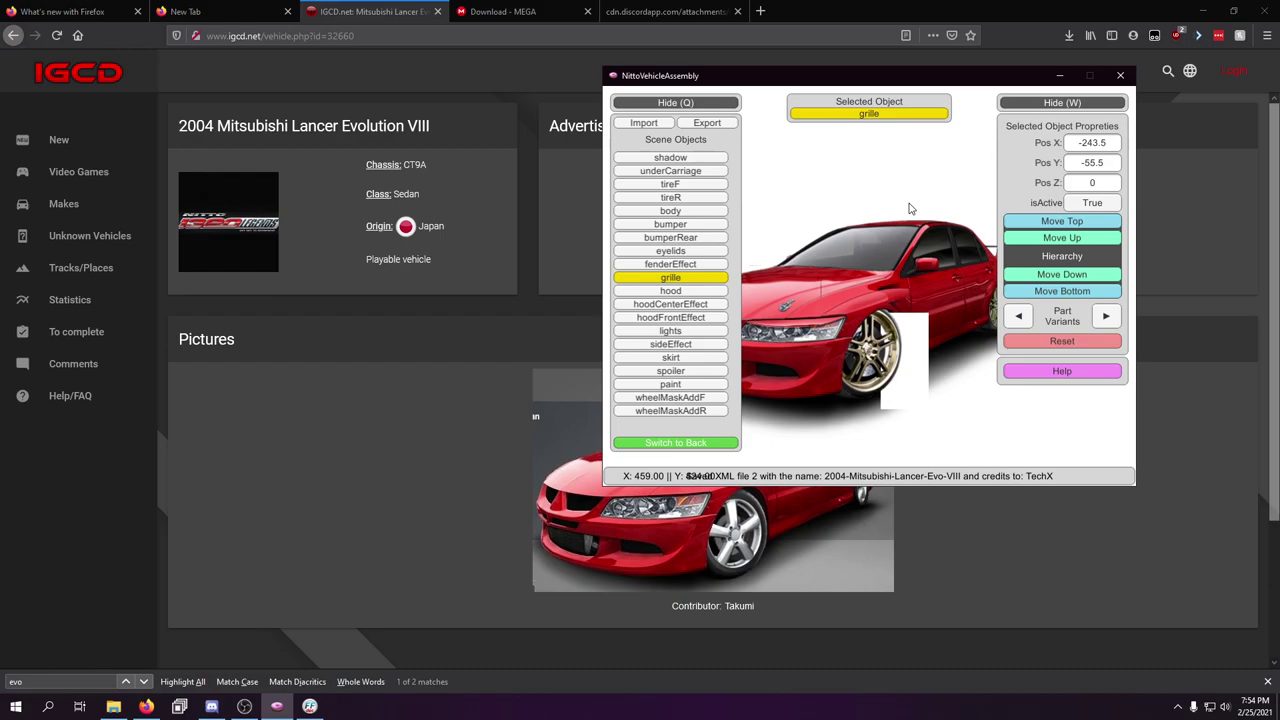
Step: Switch to the car's rear view and drop the shadow down under the car
click(687, 445)
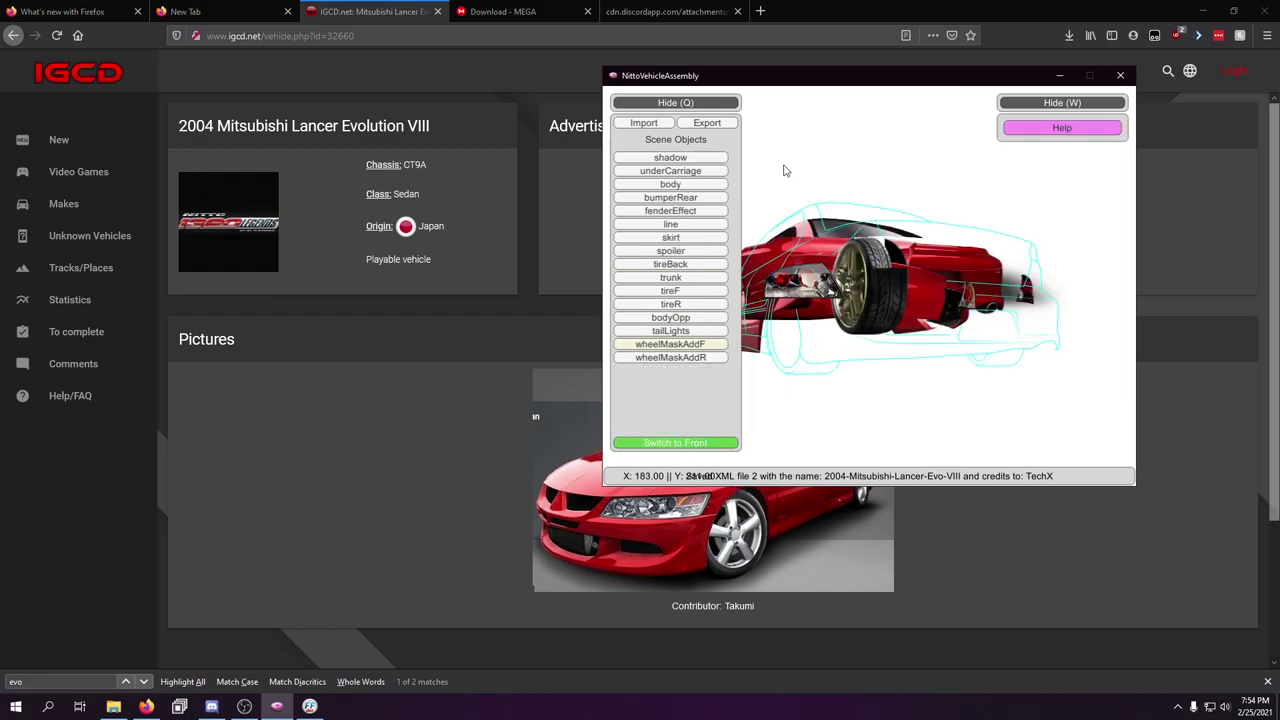
drag(767, 84, 521, 92)
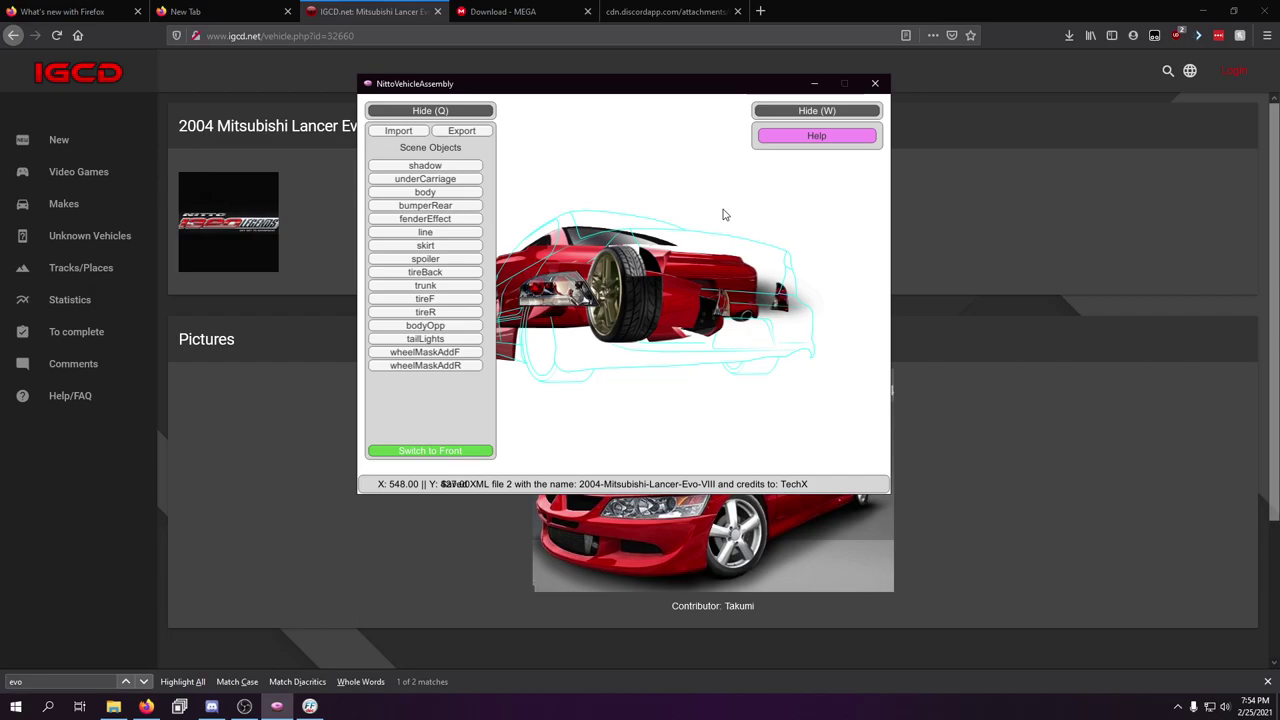
click(466, 166)
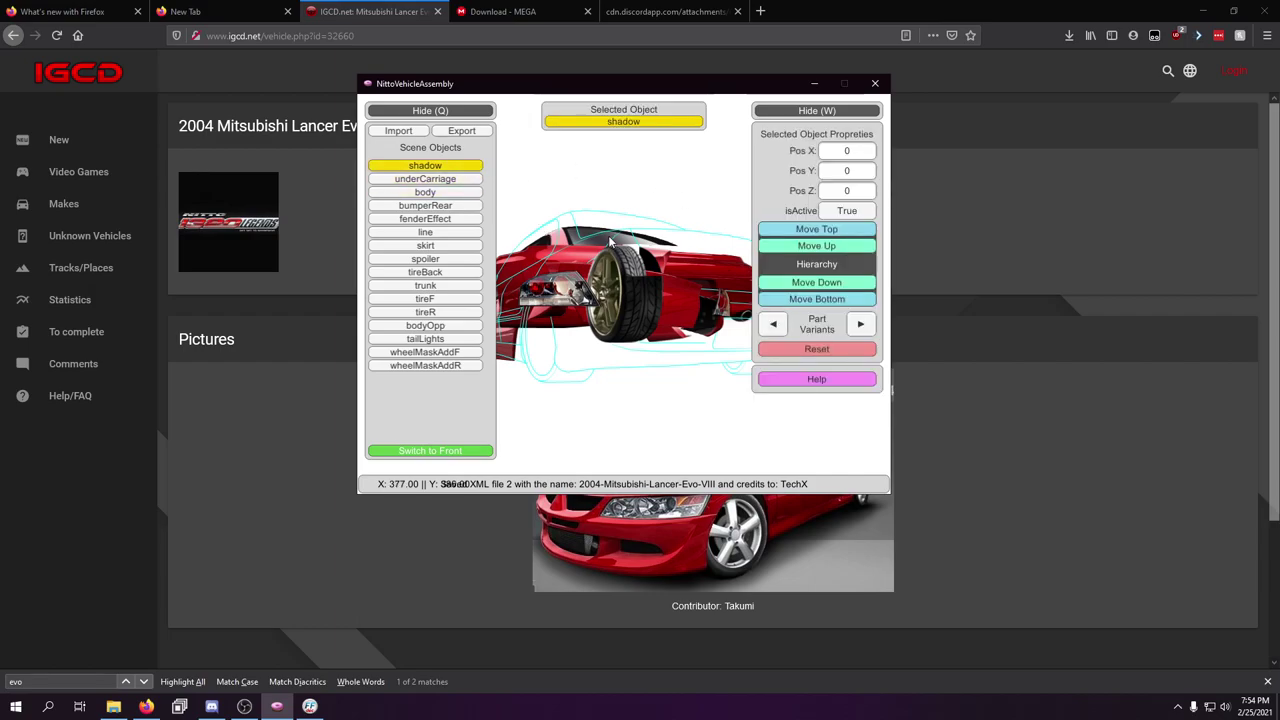
drag(610, 240, 630, 316)
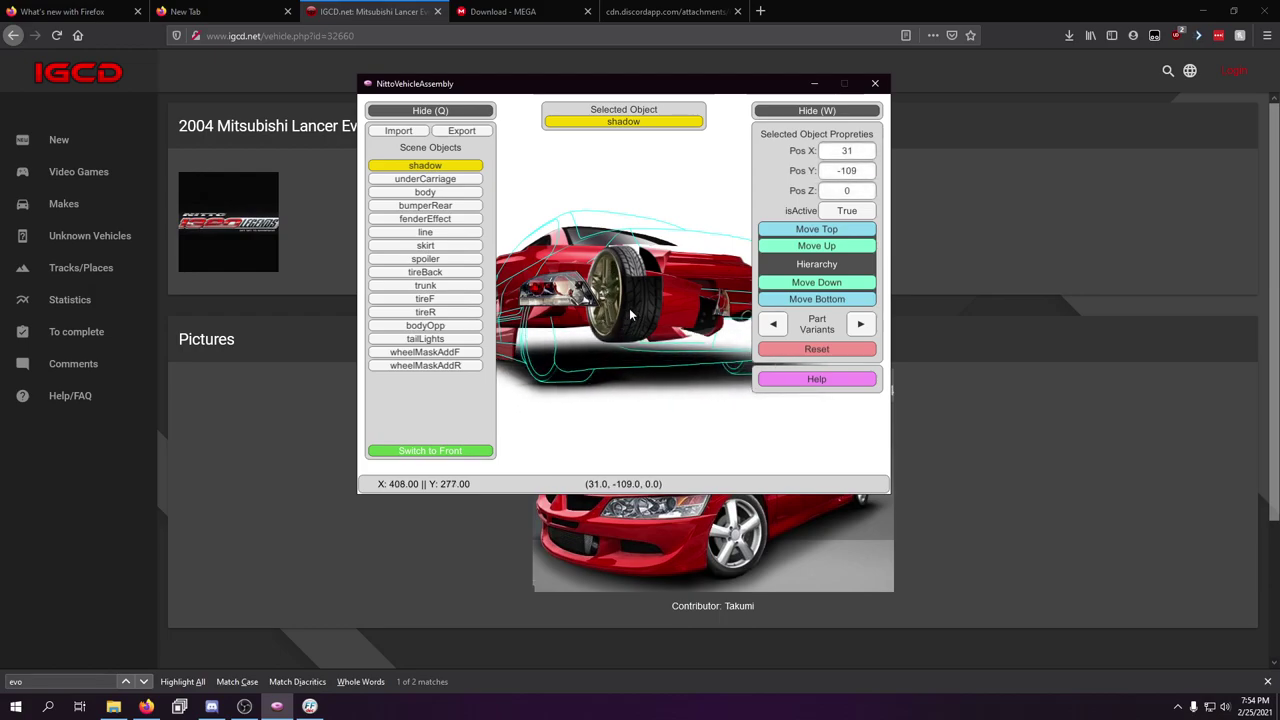
Step: Place the undercarriage at -166, -39 and the rear bumper at 85, -68 under the body
click(436, 178)
drag(629, 300, 605, 277)
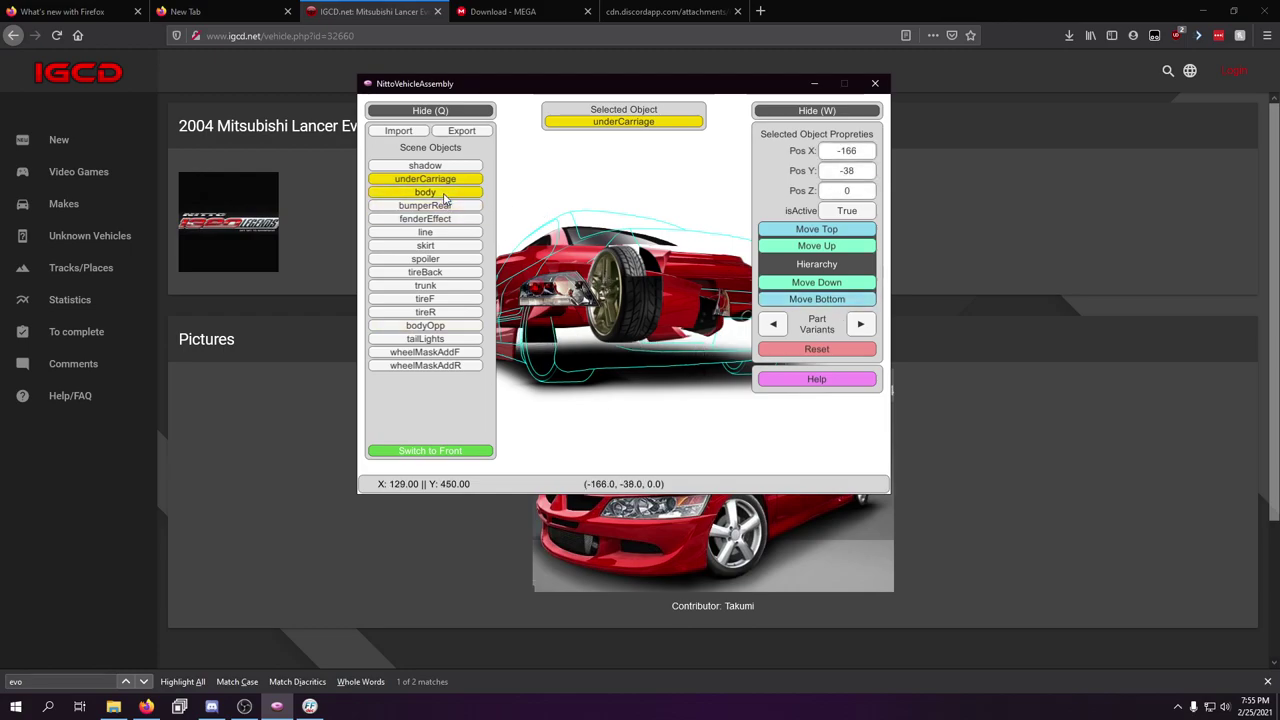
drag(560, 225, 559, 260)
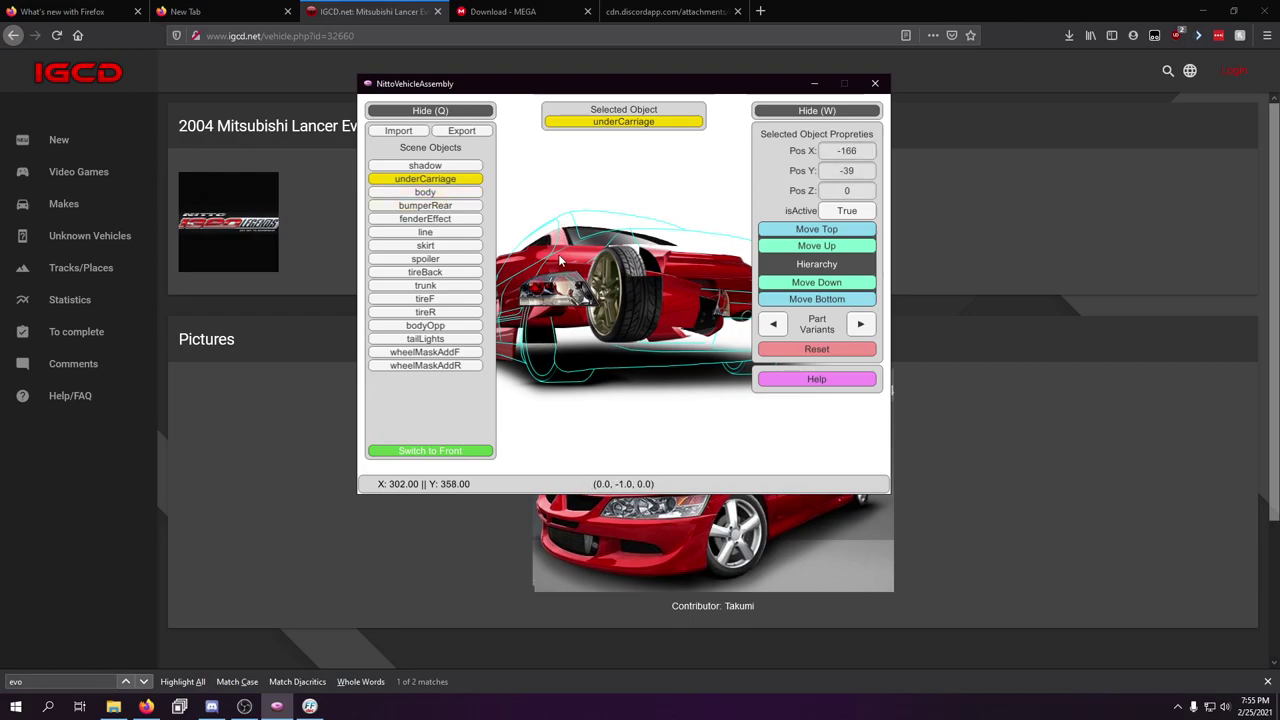
click(428, 205)
drag(610, 285, 676, 322)
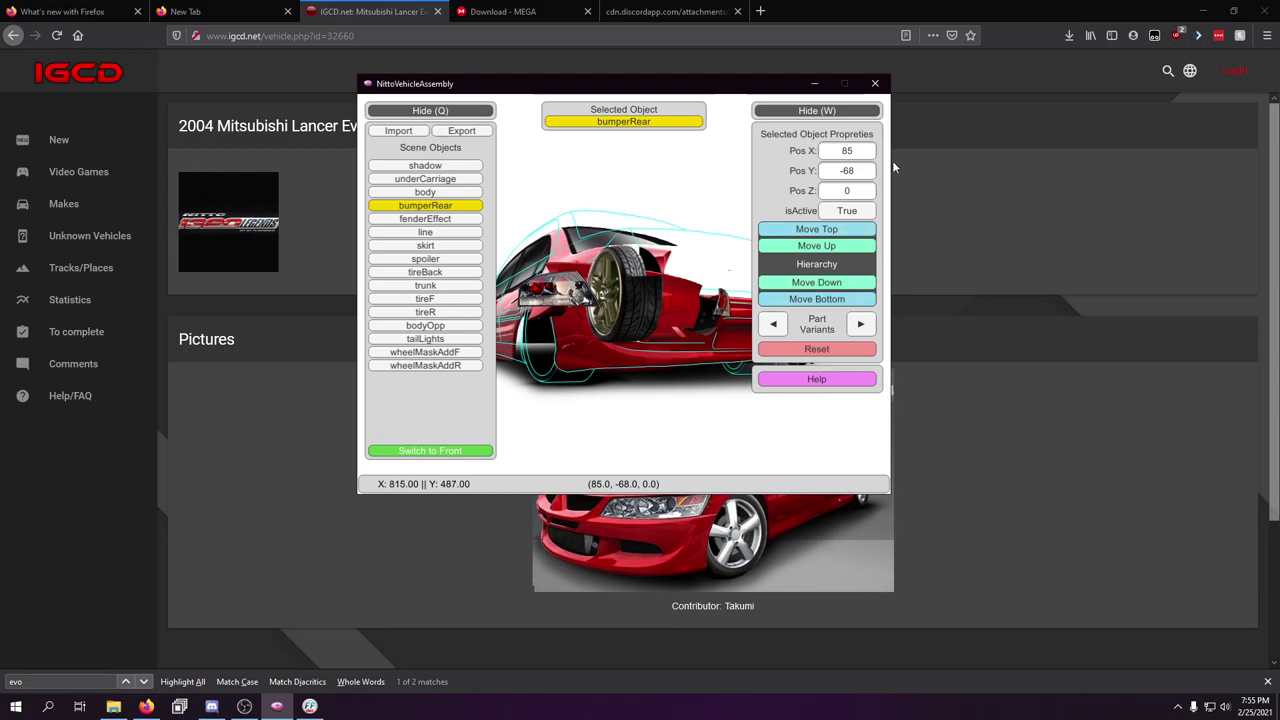
Step: Nudge the rear bumper and reposition the fender effect piece and the cyan line outline
click(815, 111)
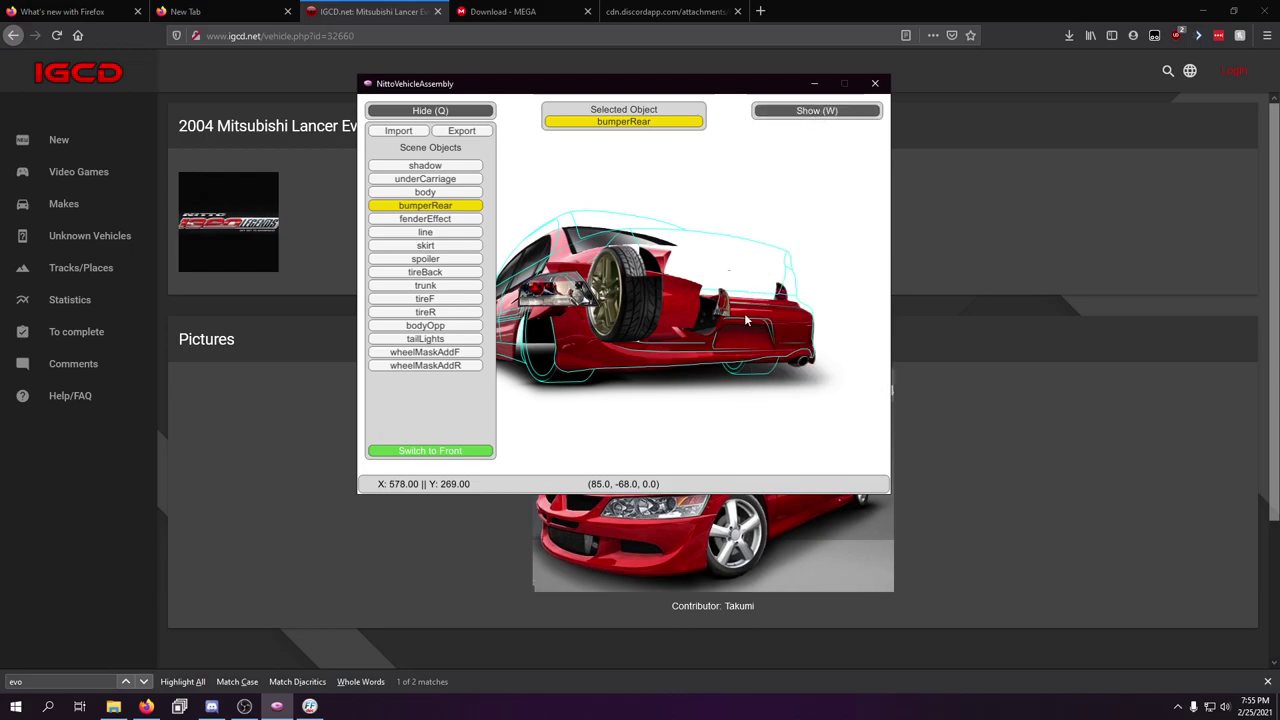
drag(745, 320, 744, 312)
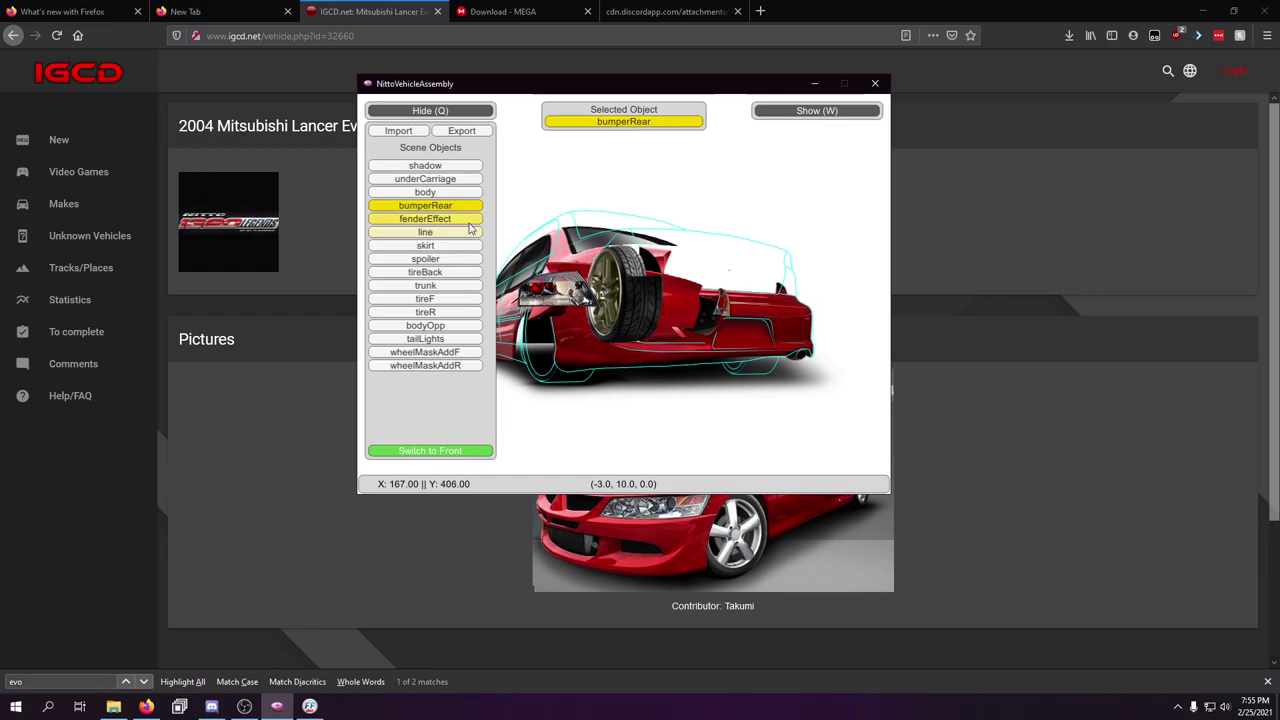
click(425, 218)
drag(616, 262, 793, 153)
click(474, 236)
drag(577, 258, 596, 283)
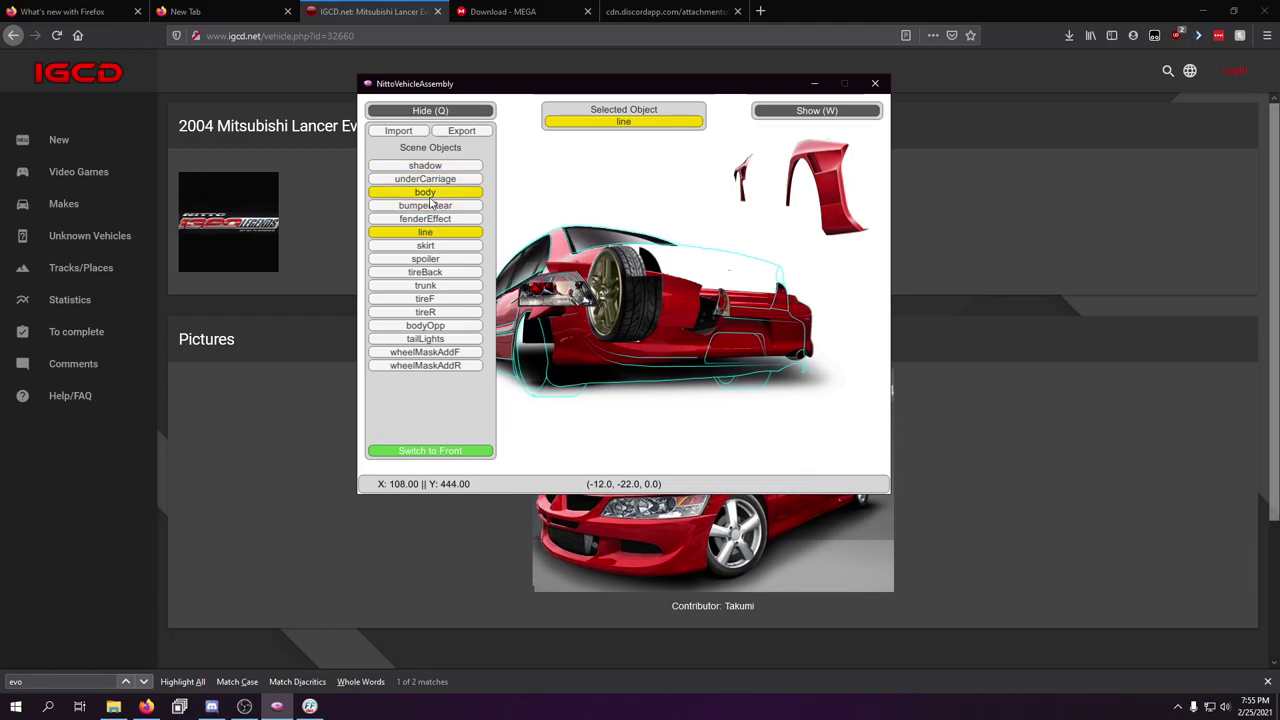
click(677, 267)
drag(742, 318, 744, 342)
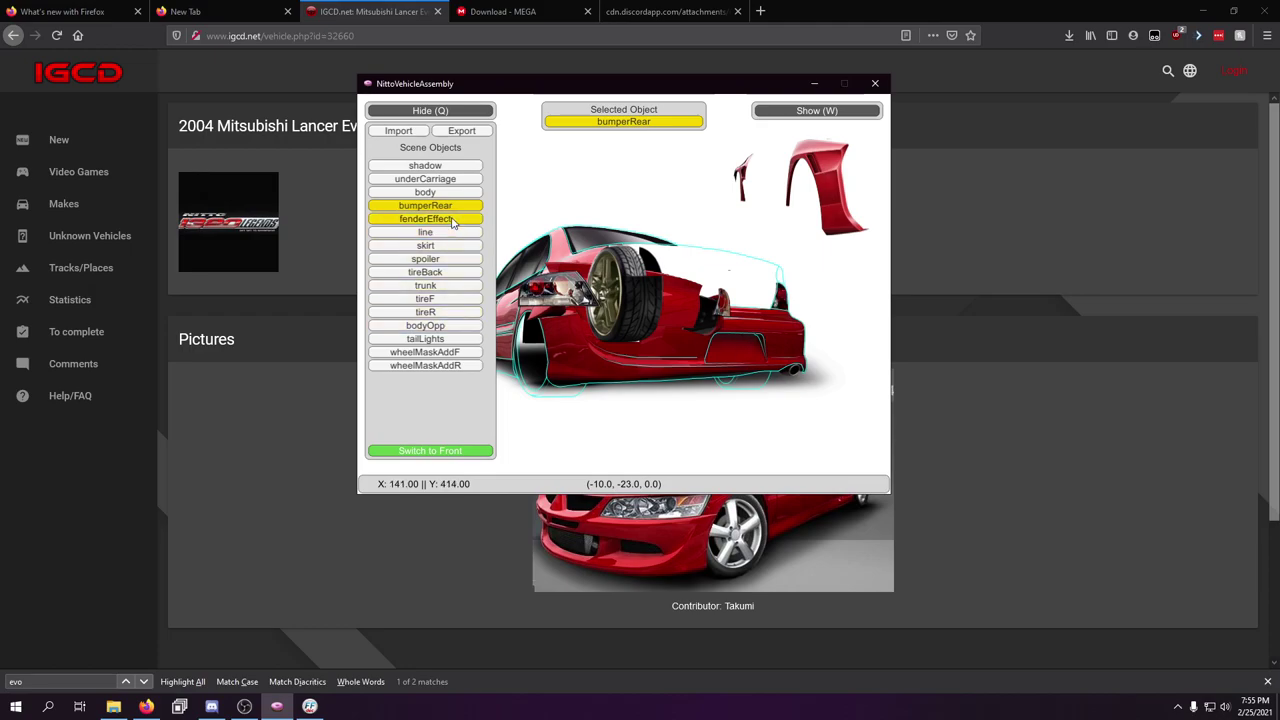
Step: Move the skirt down and left, and lift the spoiler onto the rear at 85, 104
click(440, 245)
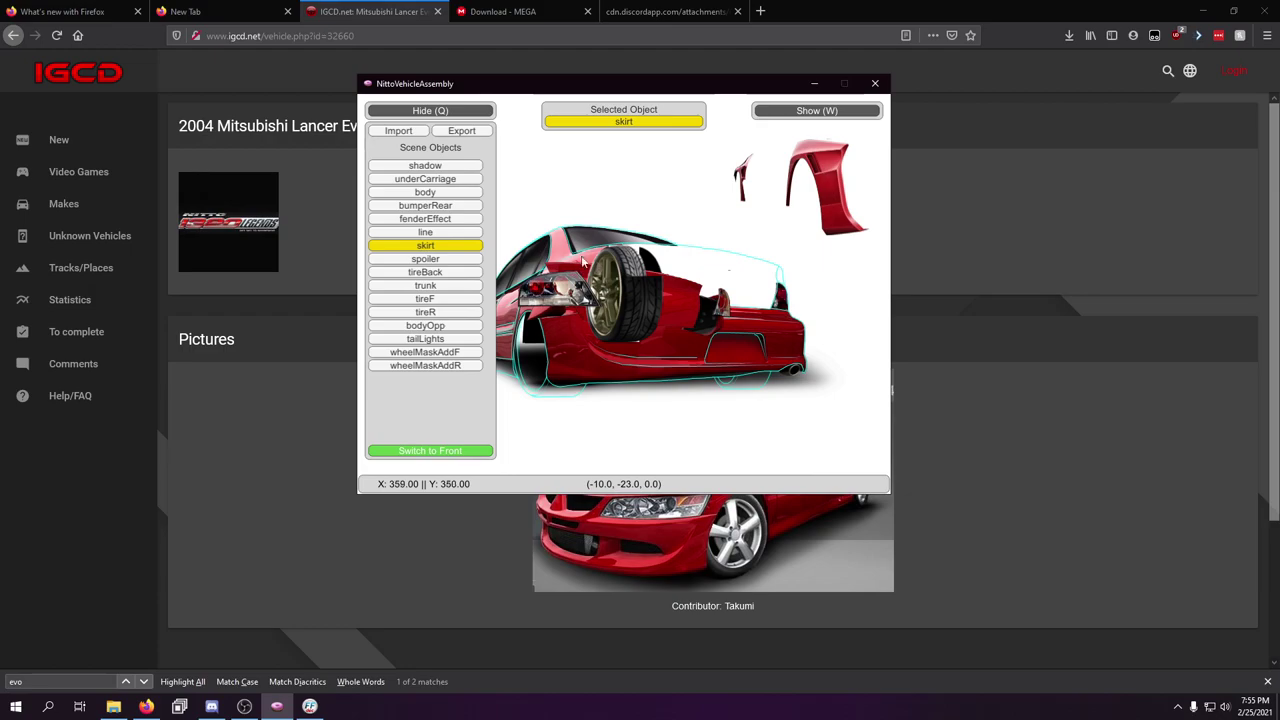
click(450, 115)
drag(662, 252, 527, 333)
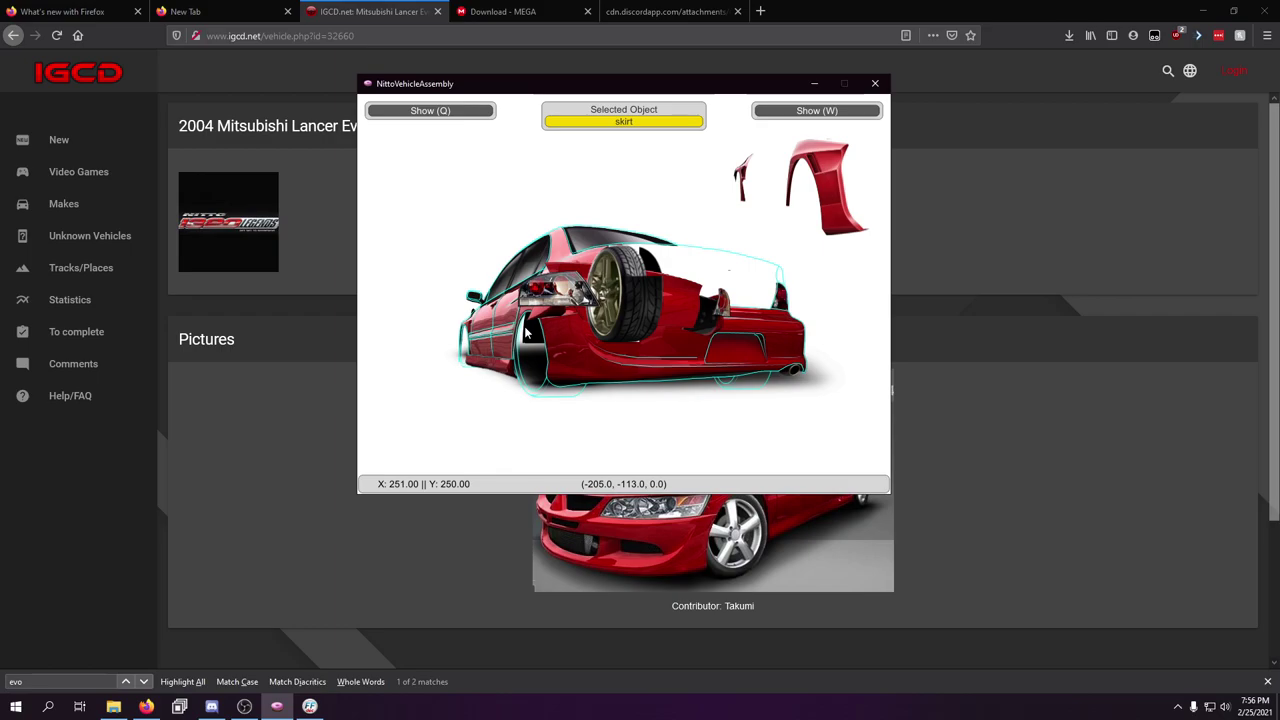
click(446, 114)
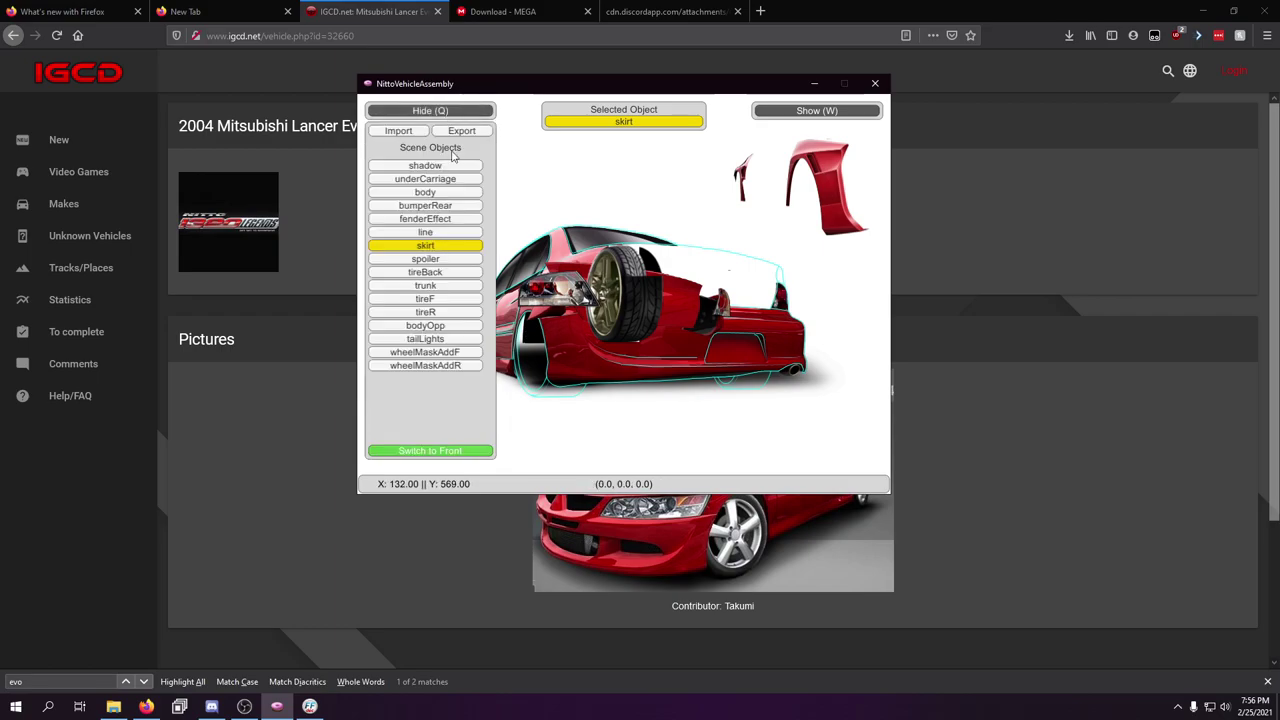
click(453, 262)
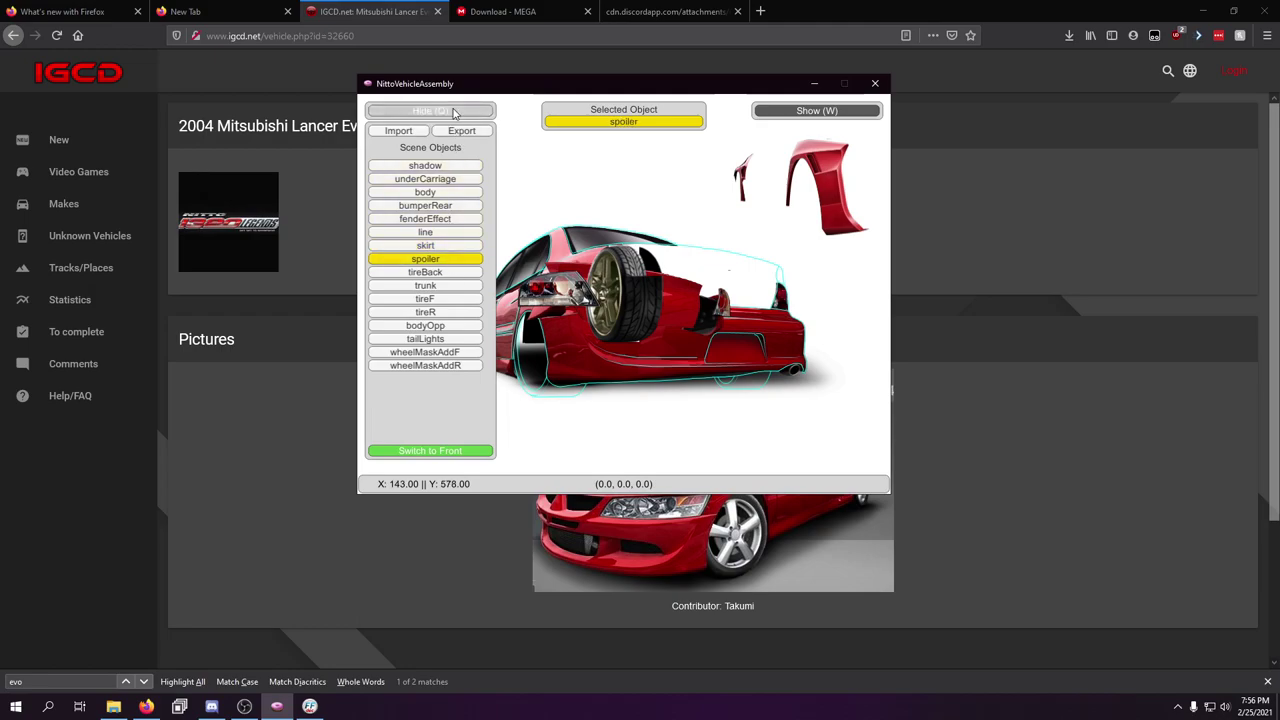
click(446, 111)
drag(575, 218, 628, 150)
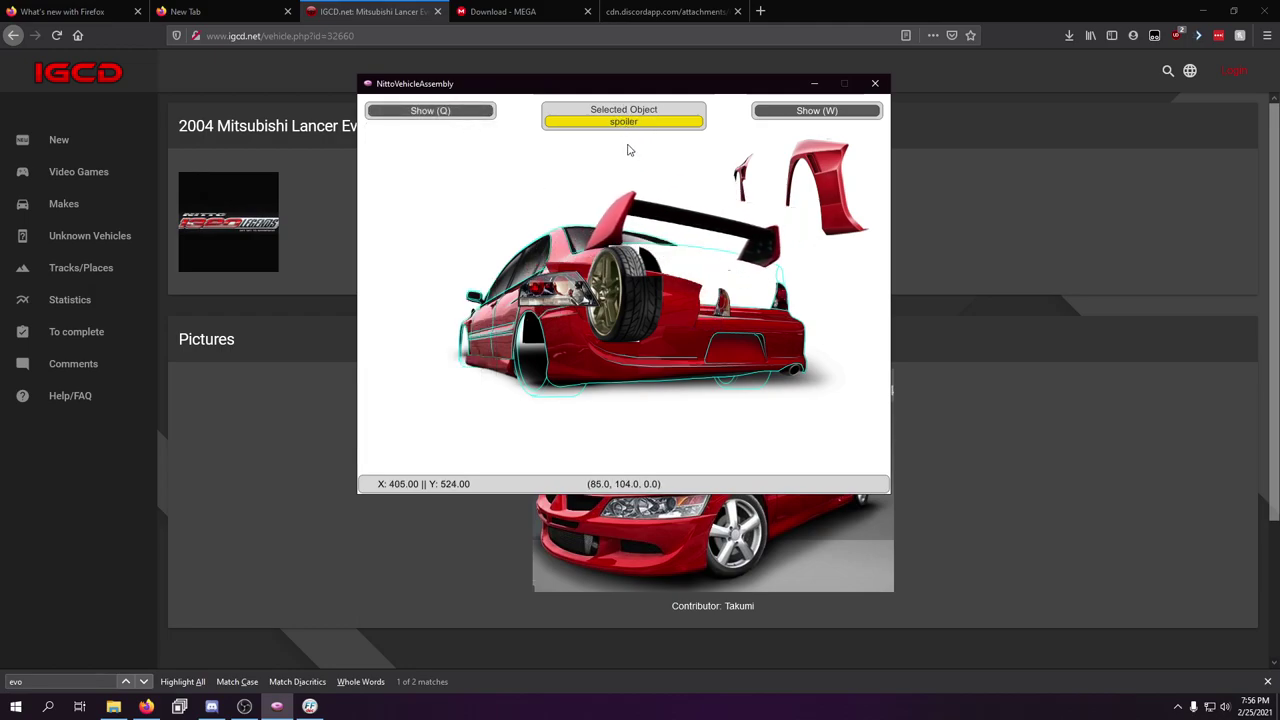
Step: Fit the trunk onto the car's rear at 118, 27
click(451, 112)
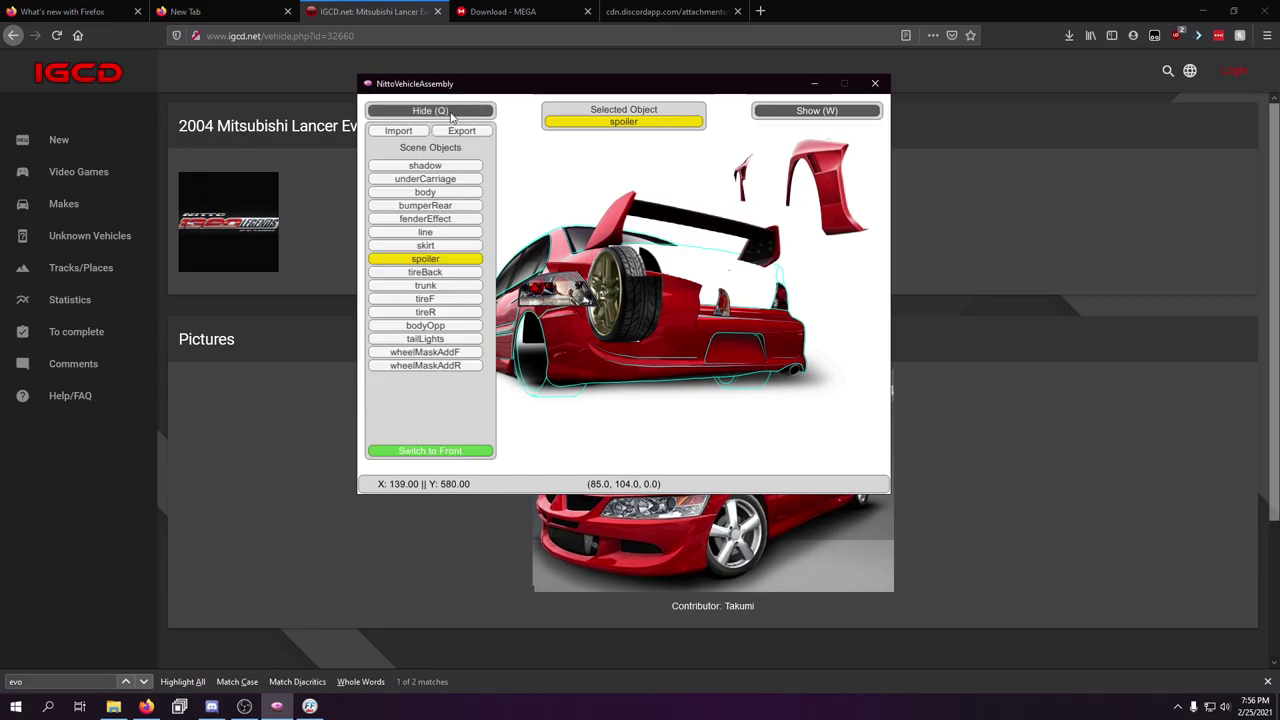
click(451, 285)
click(458, 116)
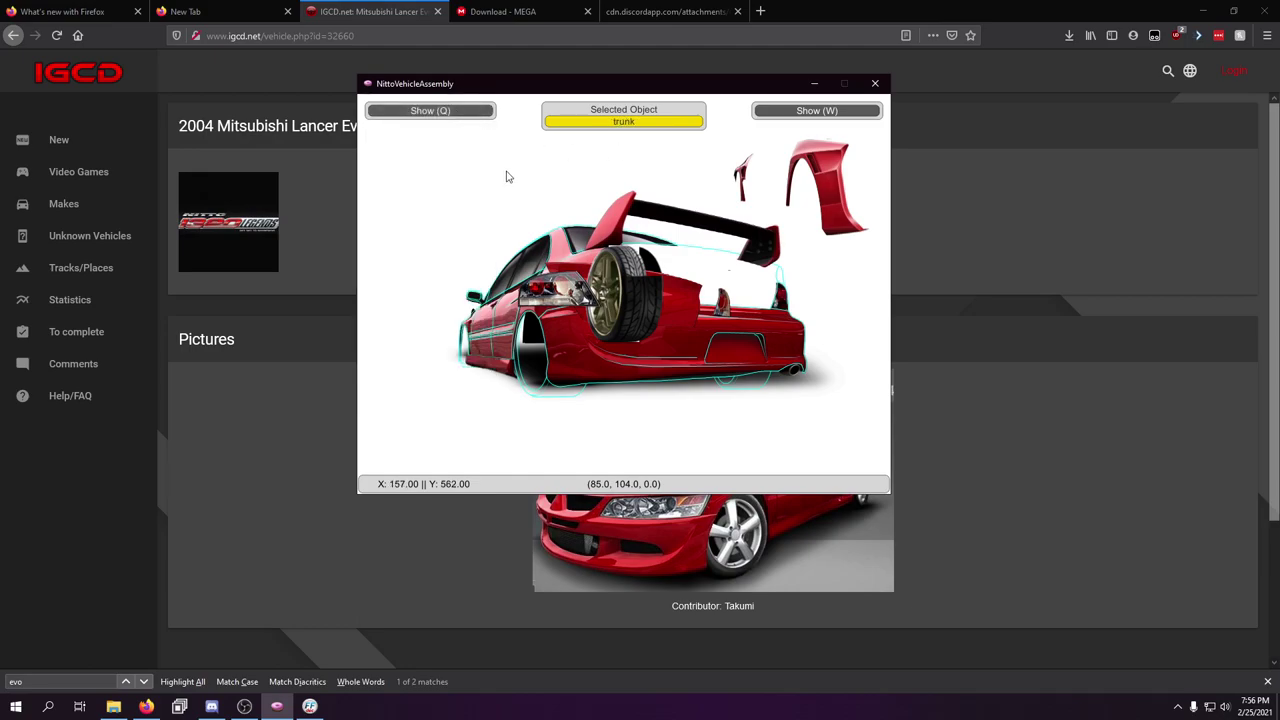
drag(520, 186, 657, 190)
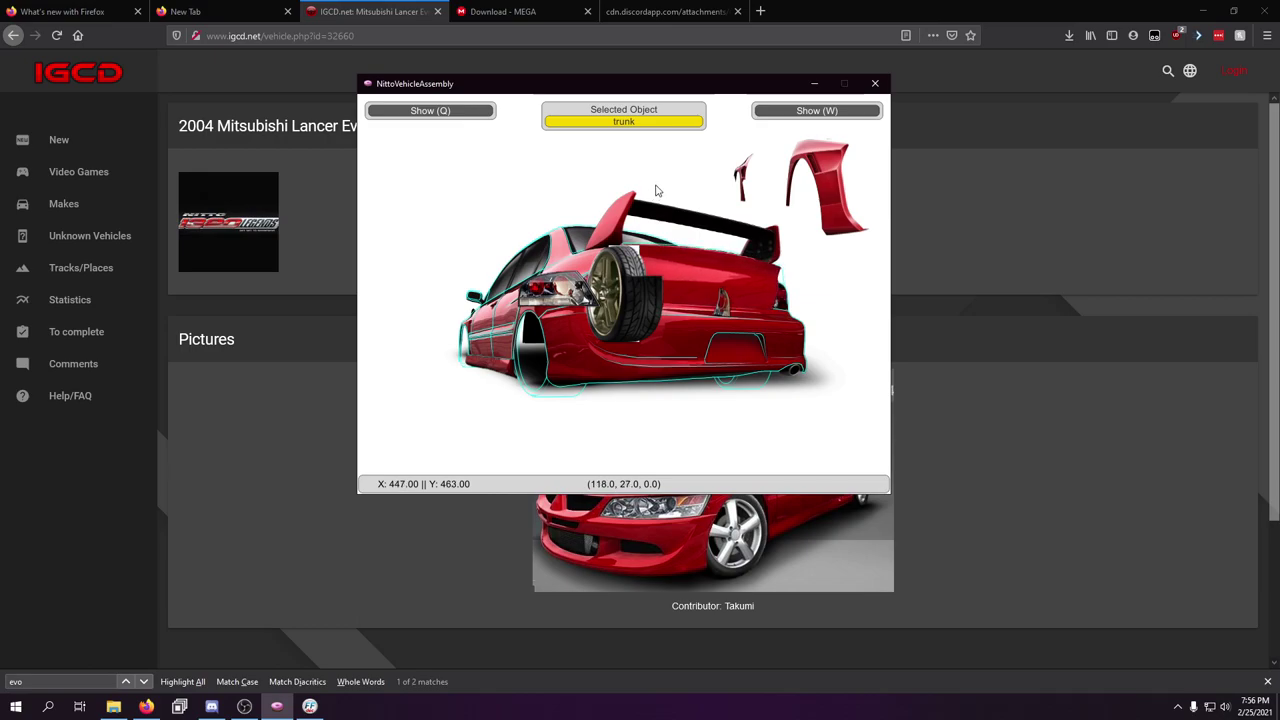
Step: Seat the rear tire in its wheel arch
click(420, 112)
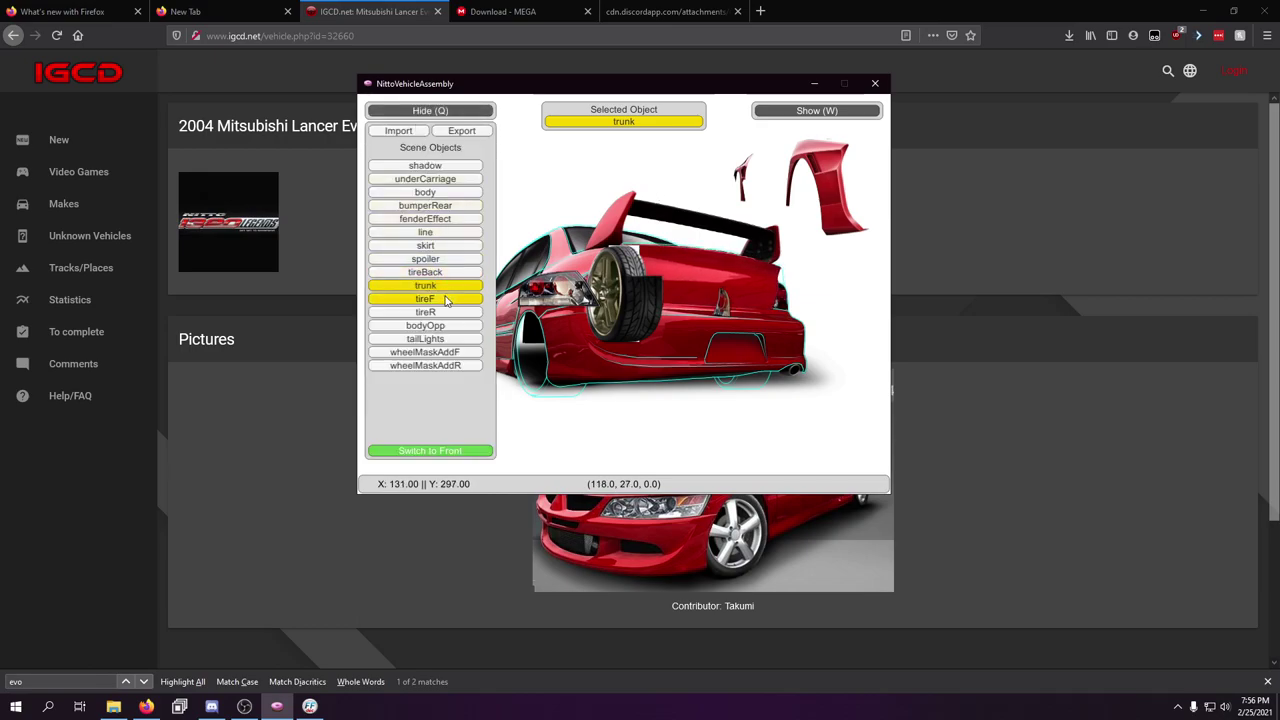
click(446, 300)
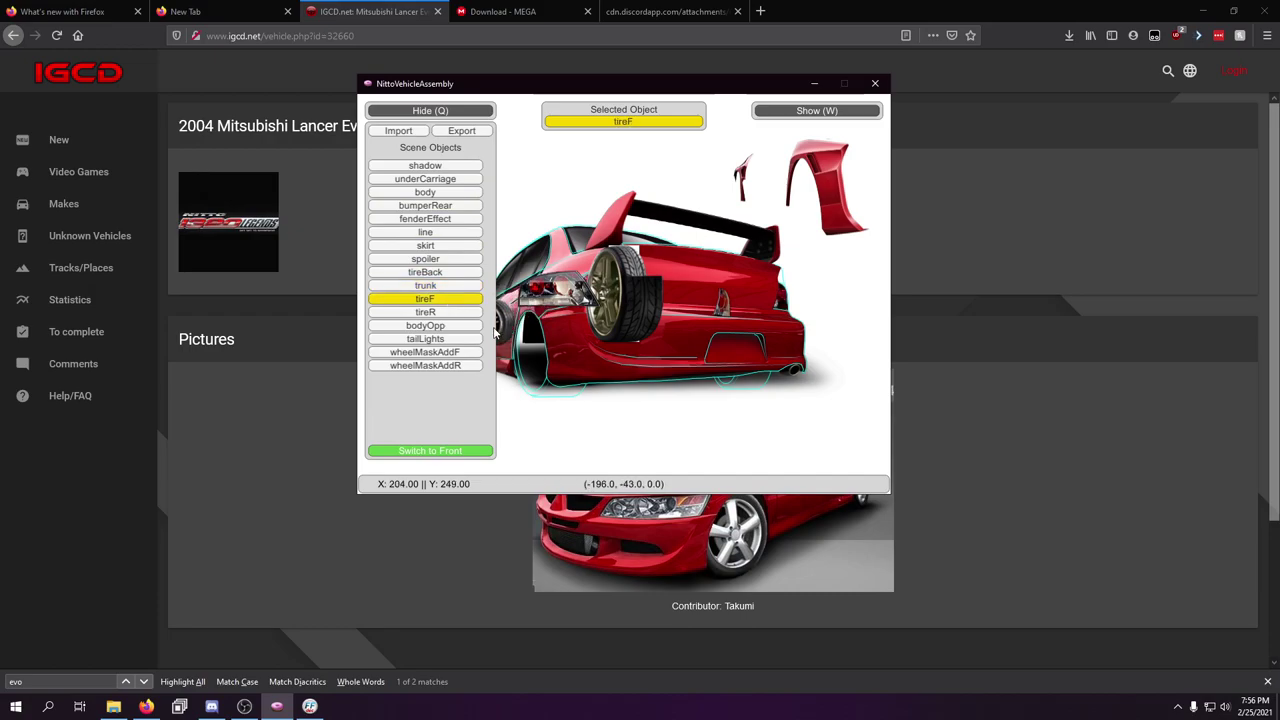
click(451, 314)
drag(645, 276, 577, 341)
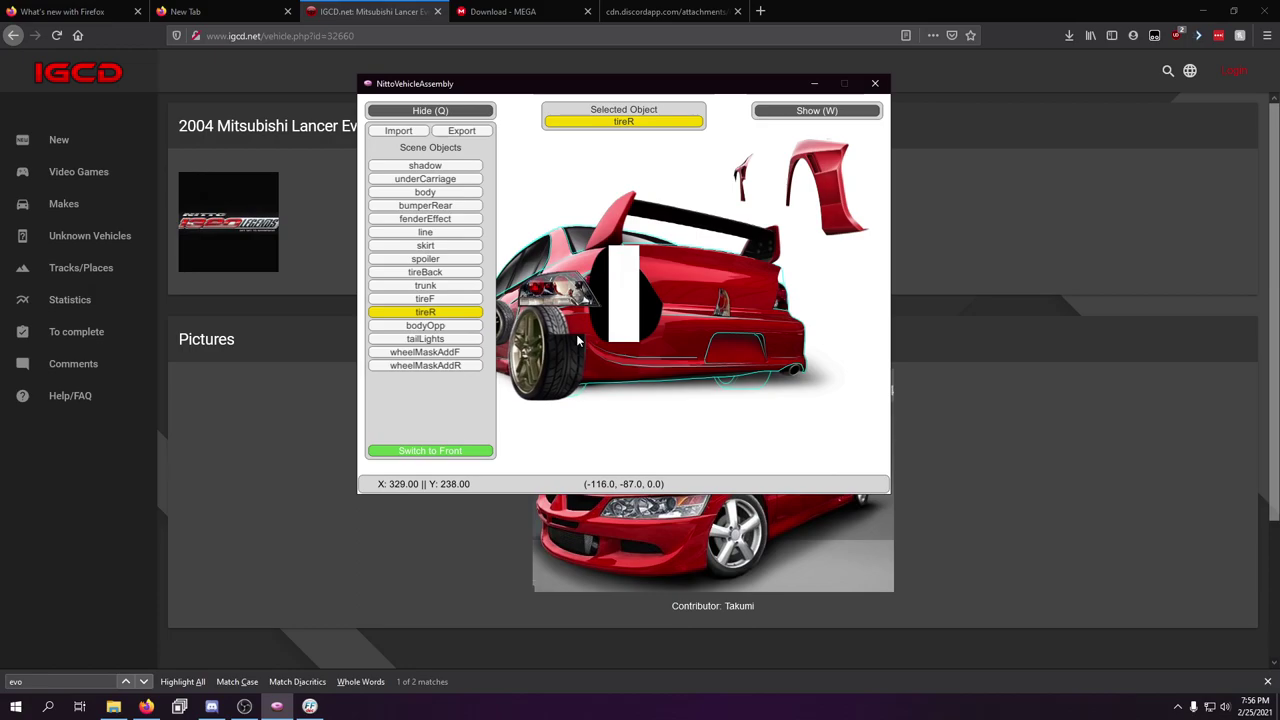
Step: Move the bodyOpp piece aside to the upper left
click(585, 322)
key(q)
drag(601, 303, 519, 212)
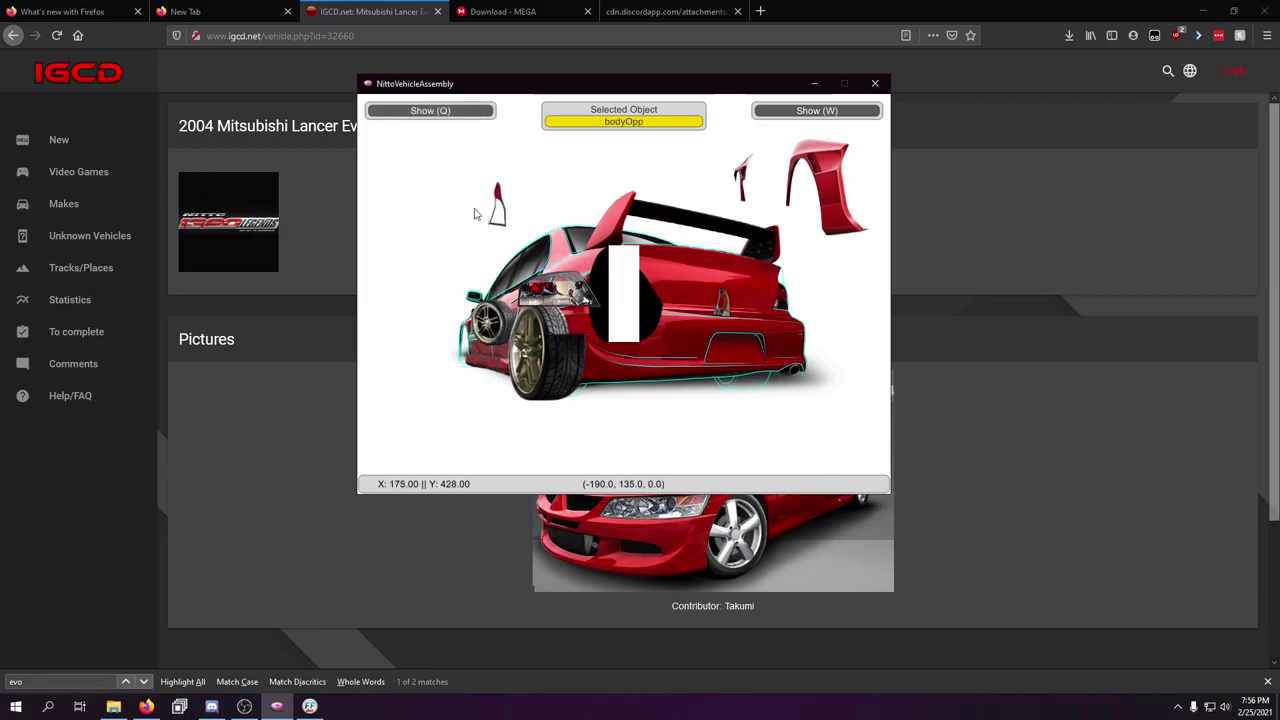
drag(475, 213, 648, 368)
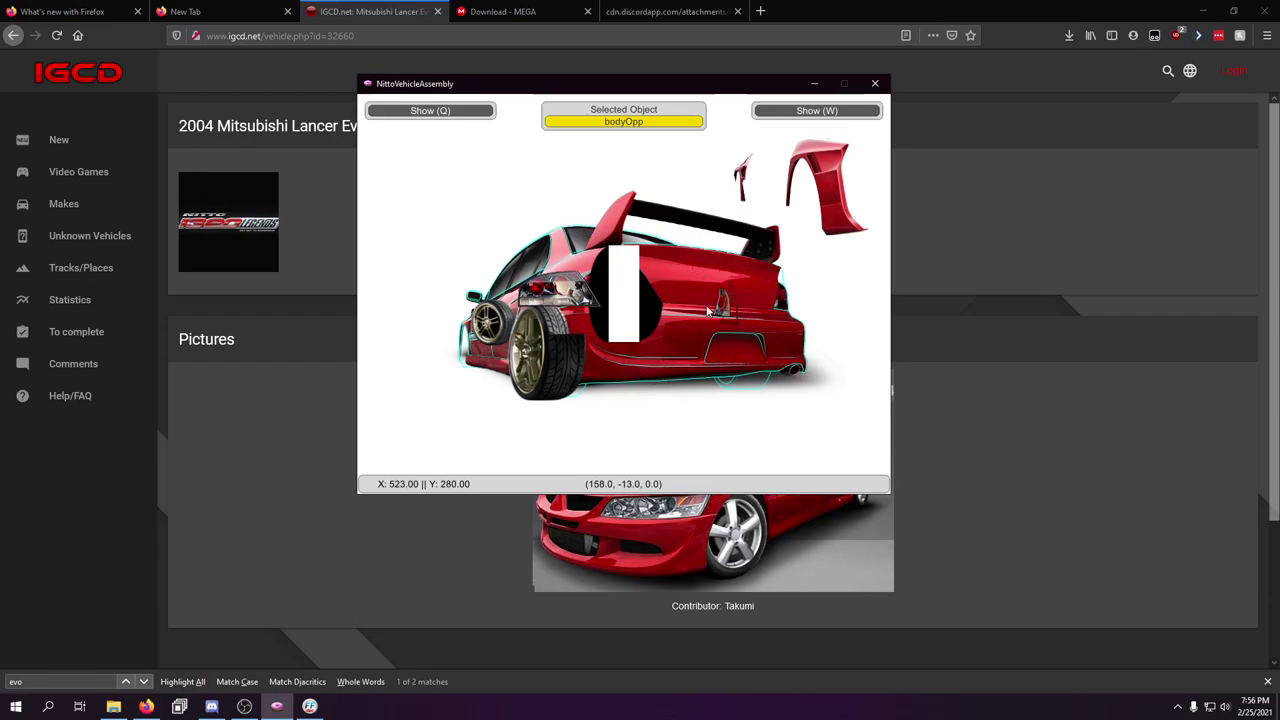
drag(696, 297, 440, 353)
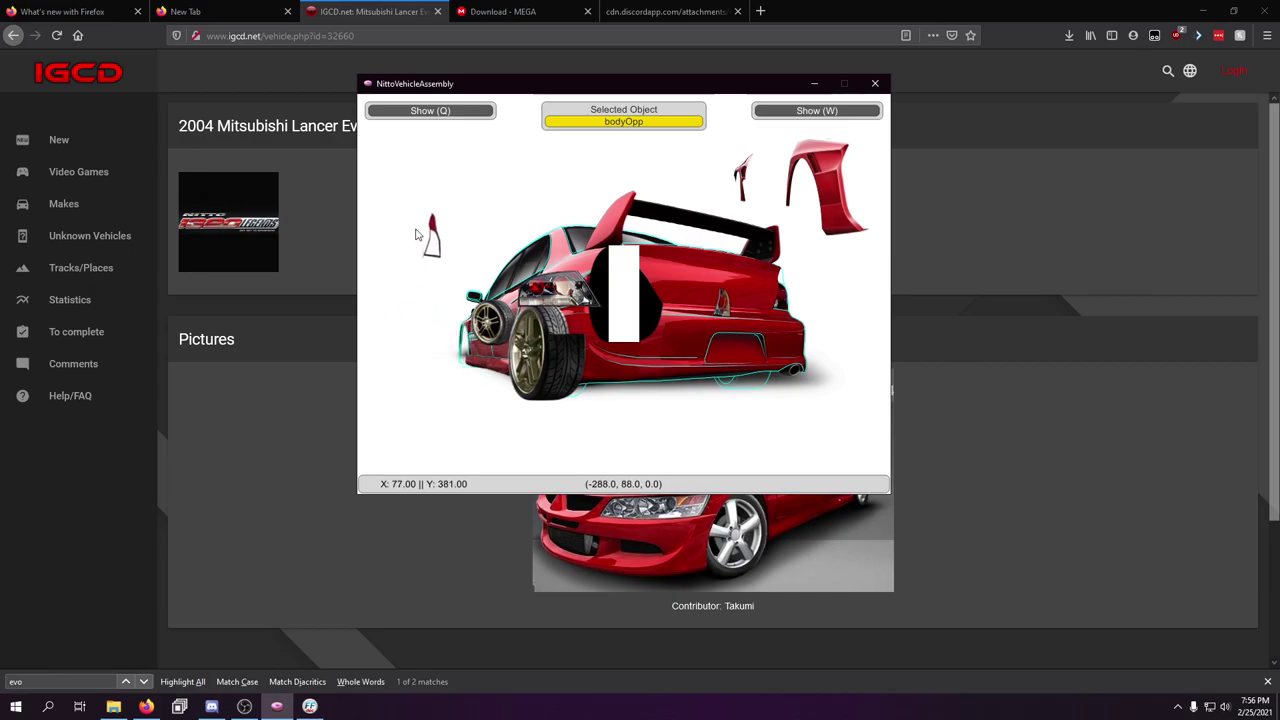
Step: Fit the tail lights onto the car's rear
click(423, 113)
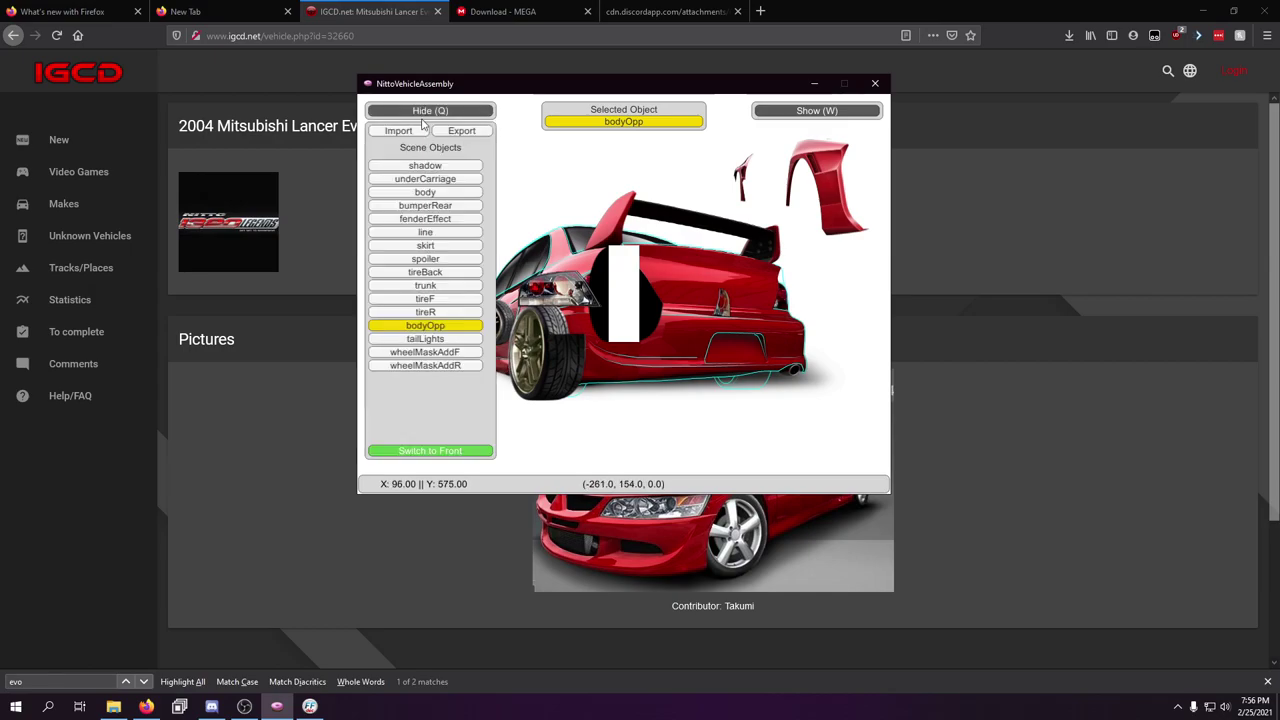
click(425, 338)
click(443, 112)
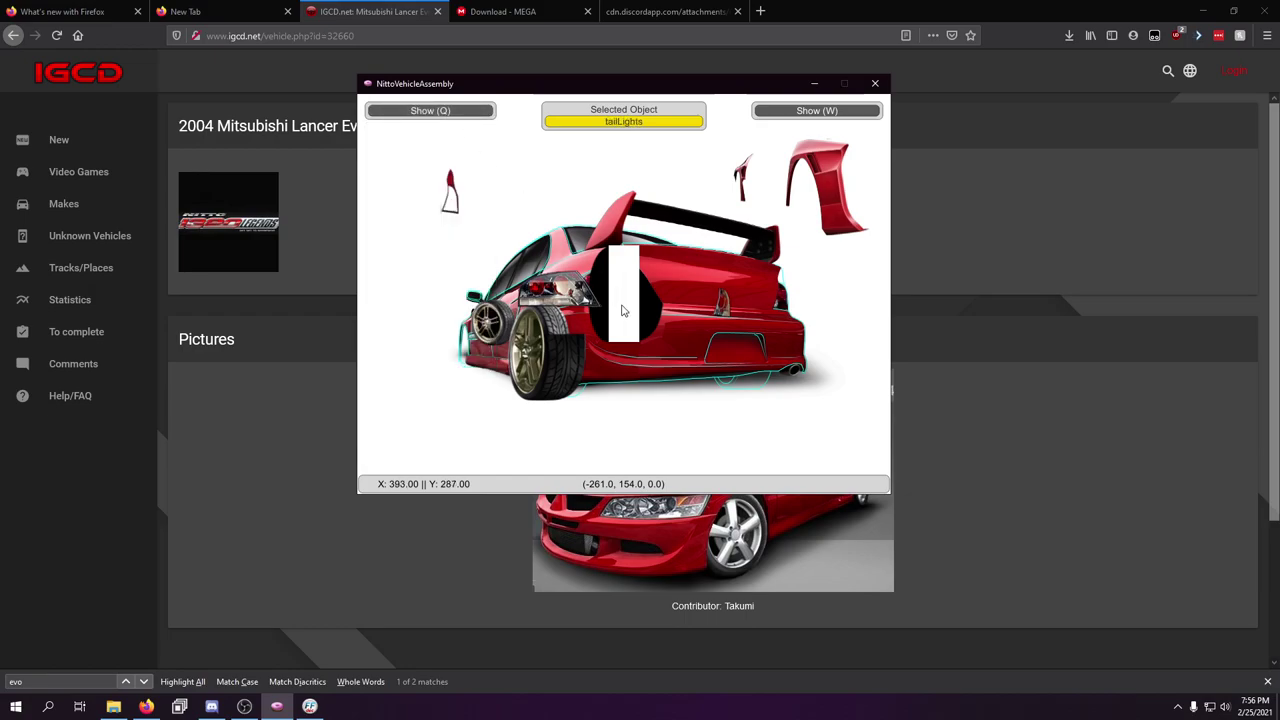
mouse_move(625, 310)
mouse_down()
mouse_move(593, 308)
mouse_move(655, 325)
mouse_move(655, 310)
mouse_move(630, 299)
mouse_up()
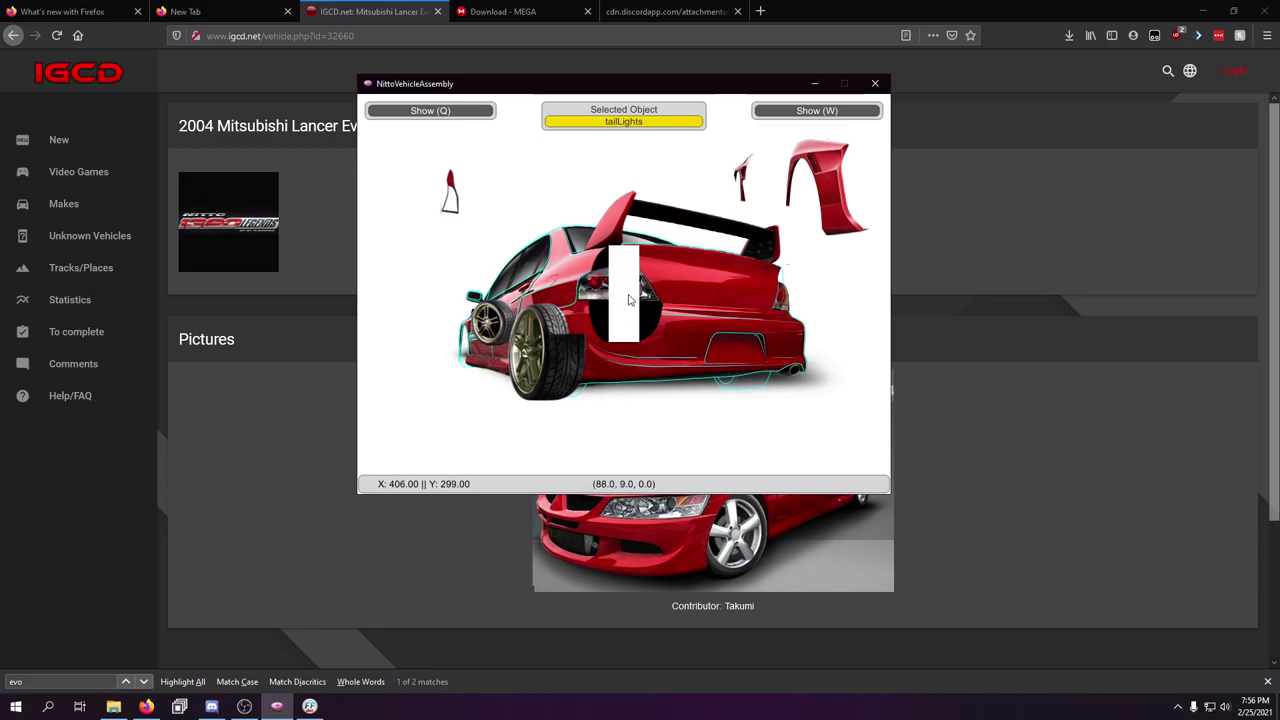
Step: Place the front wheel mask at -253, -80 and the front tire at -29, -30
click(440, 112)
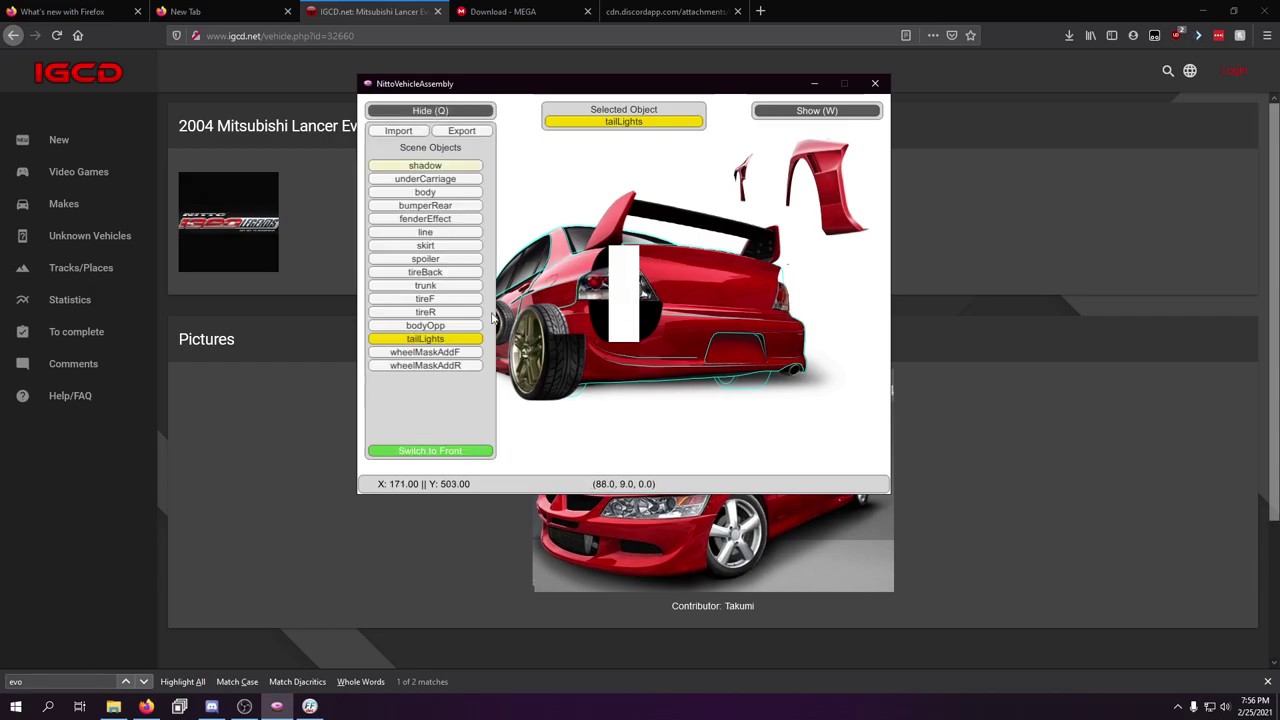
click(452, 352)
click(430, 110)
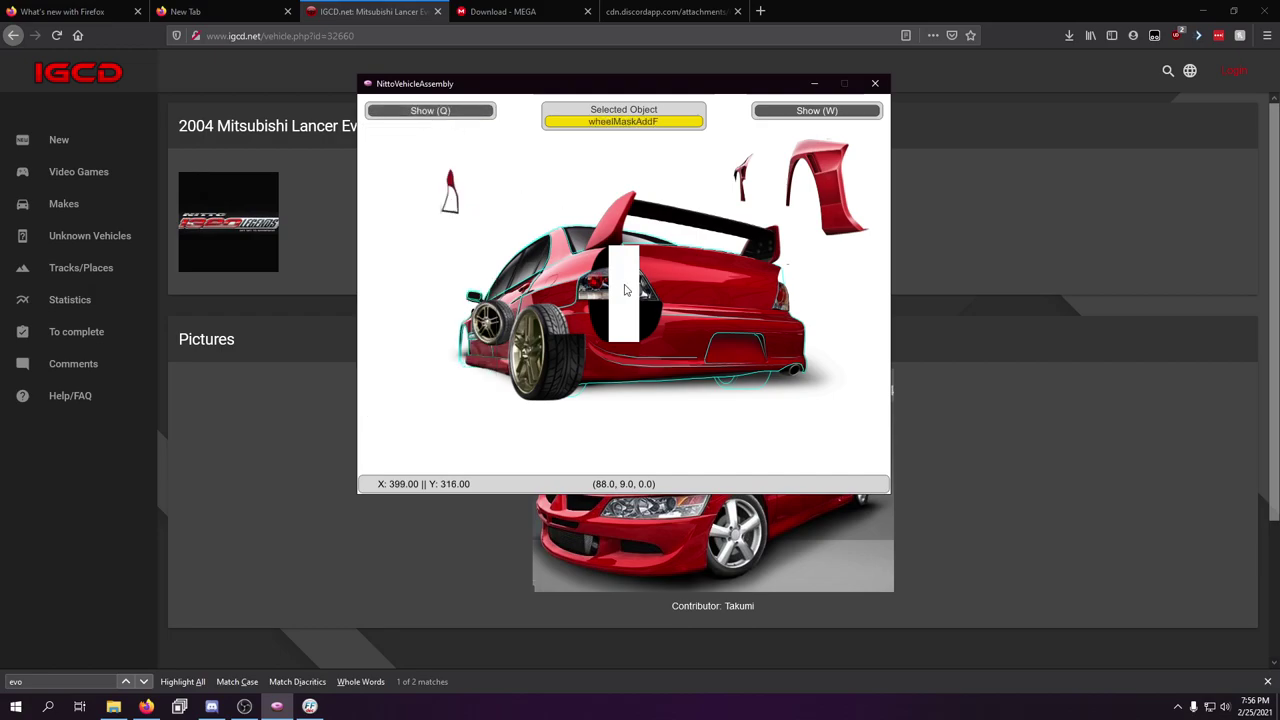
drag(460, 338, 460, 348)
click(418, 112)
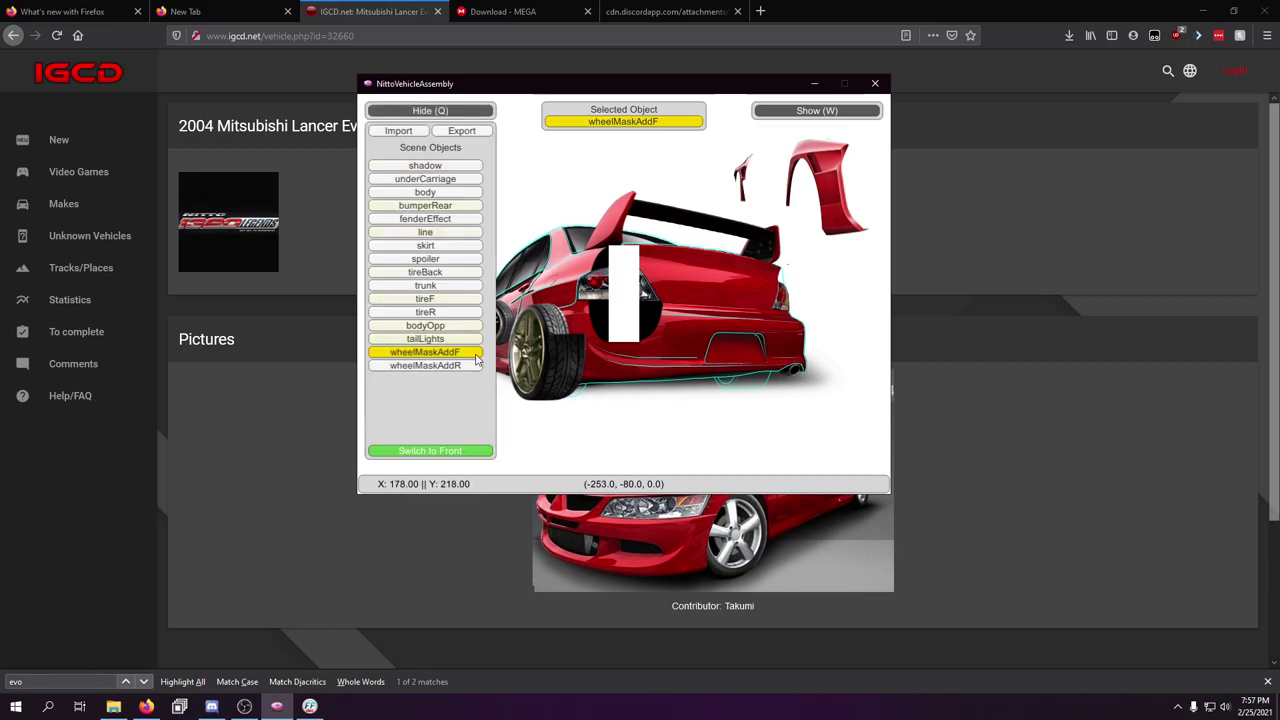
click(437, 299)
key(q)
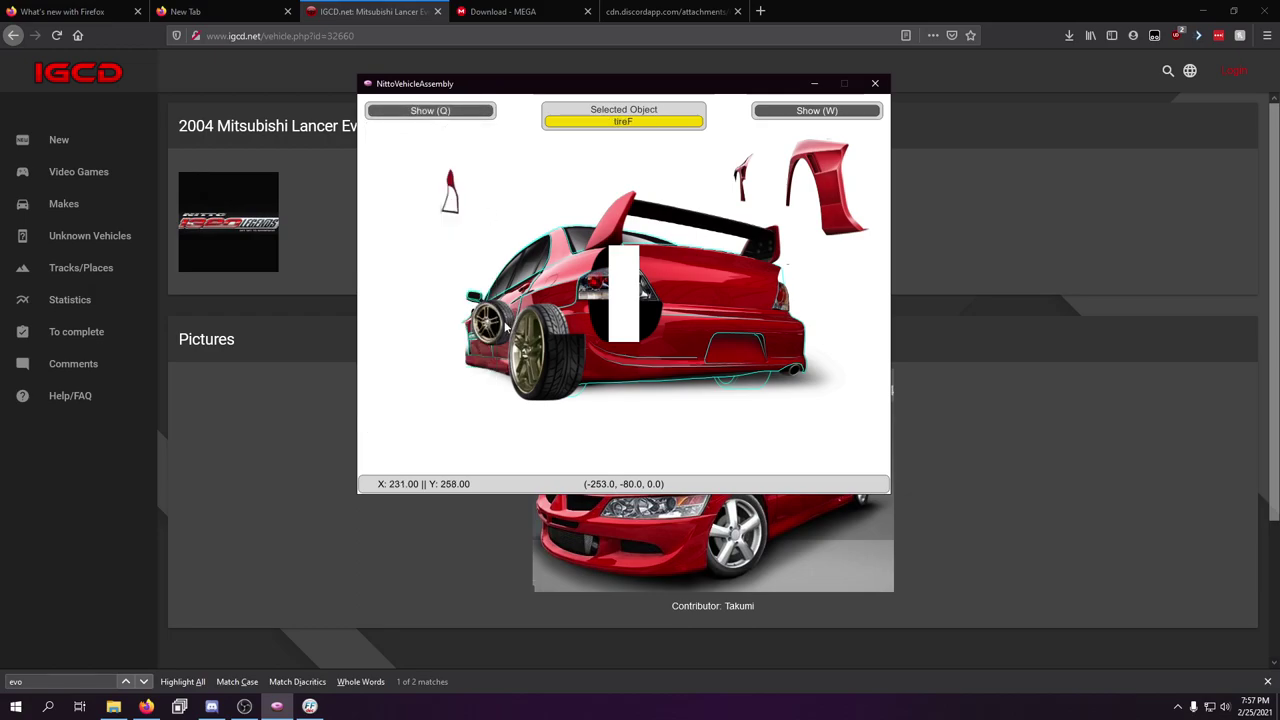
drag(505, 326, 466, 343)
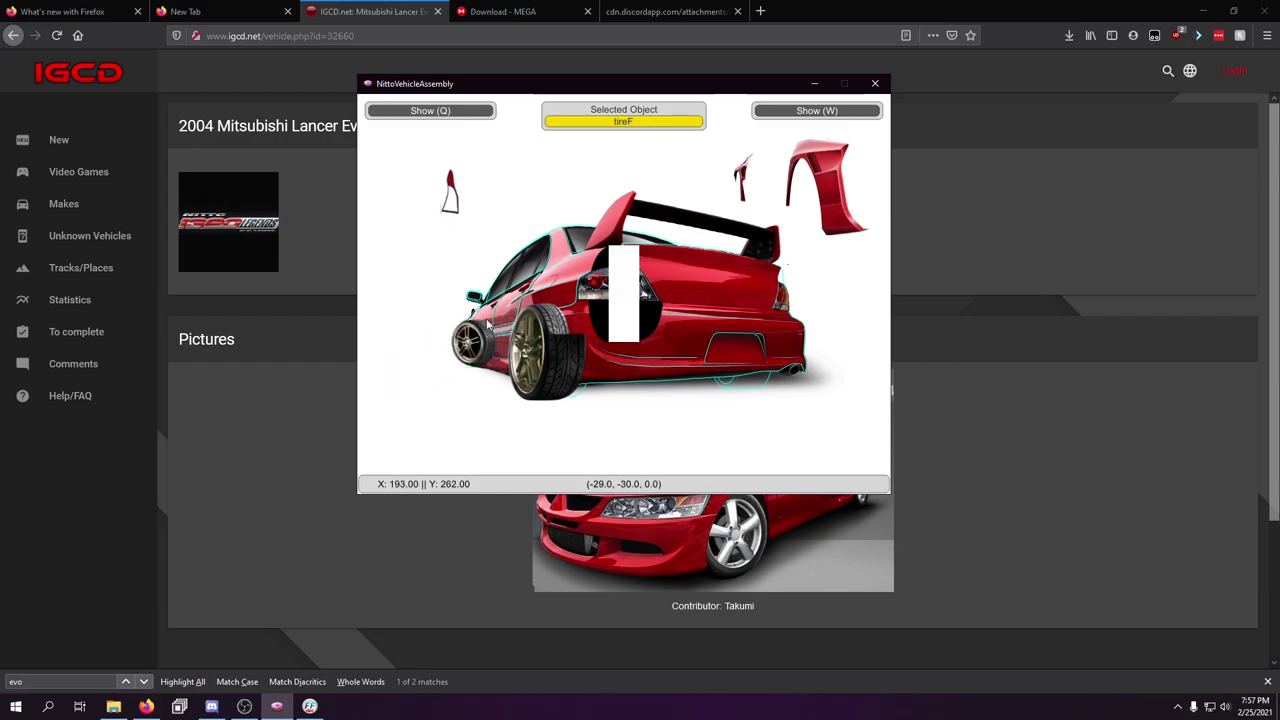
Step: Move tireF up four layers and back down one in the hierarchy, putting it atop the list
click(828, 111)
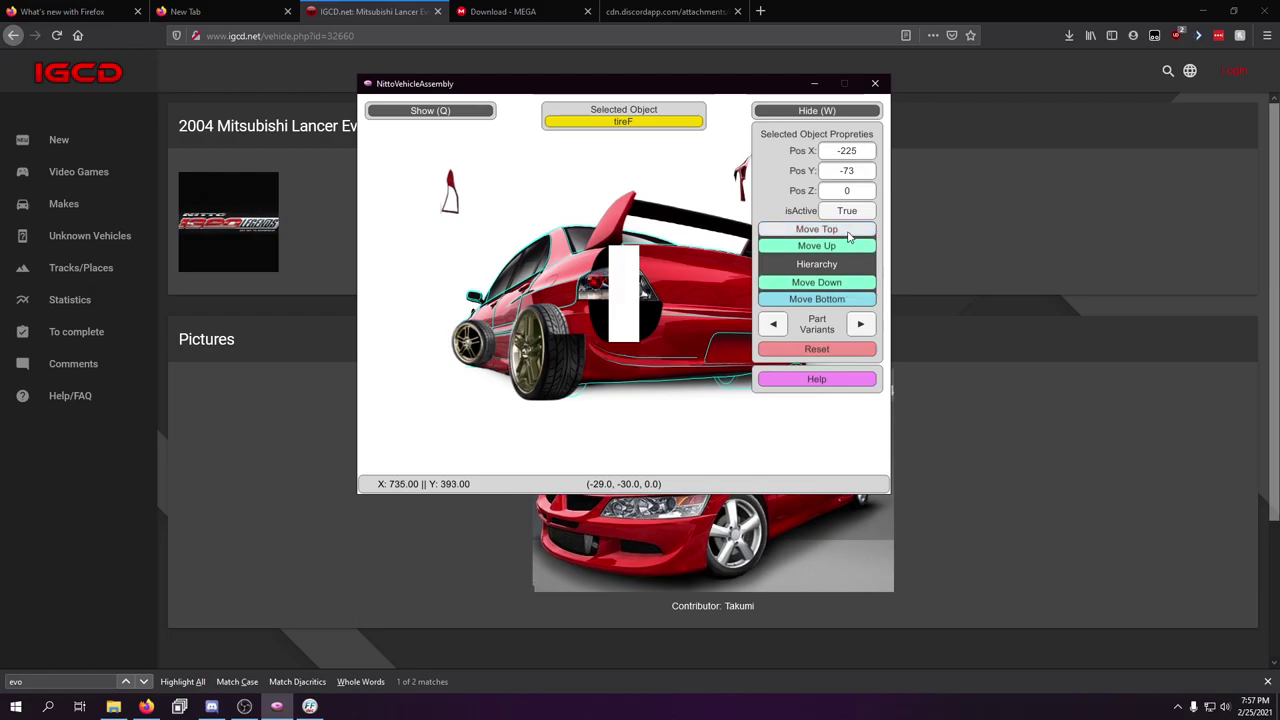
click(833, 249)
click(833, 249)
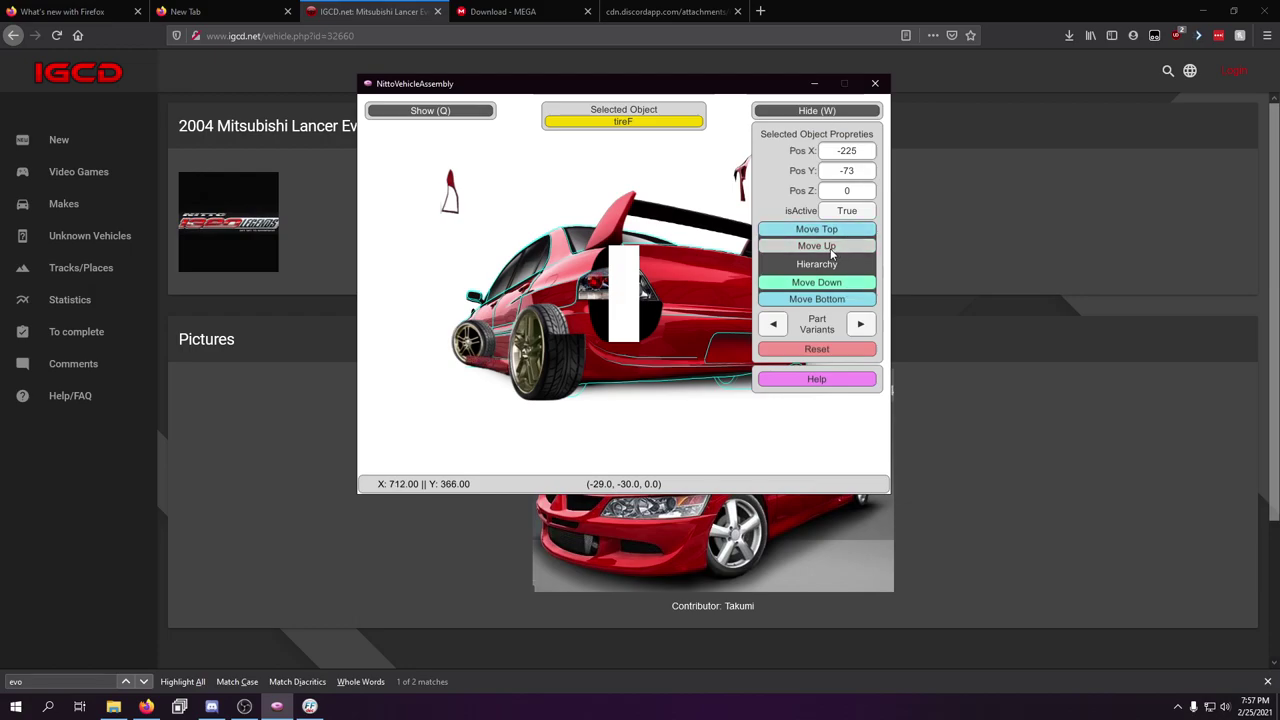
click(831, 248)
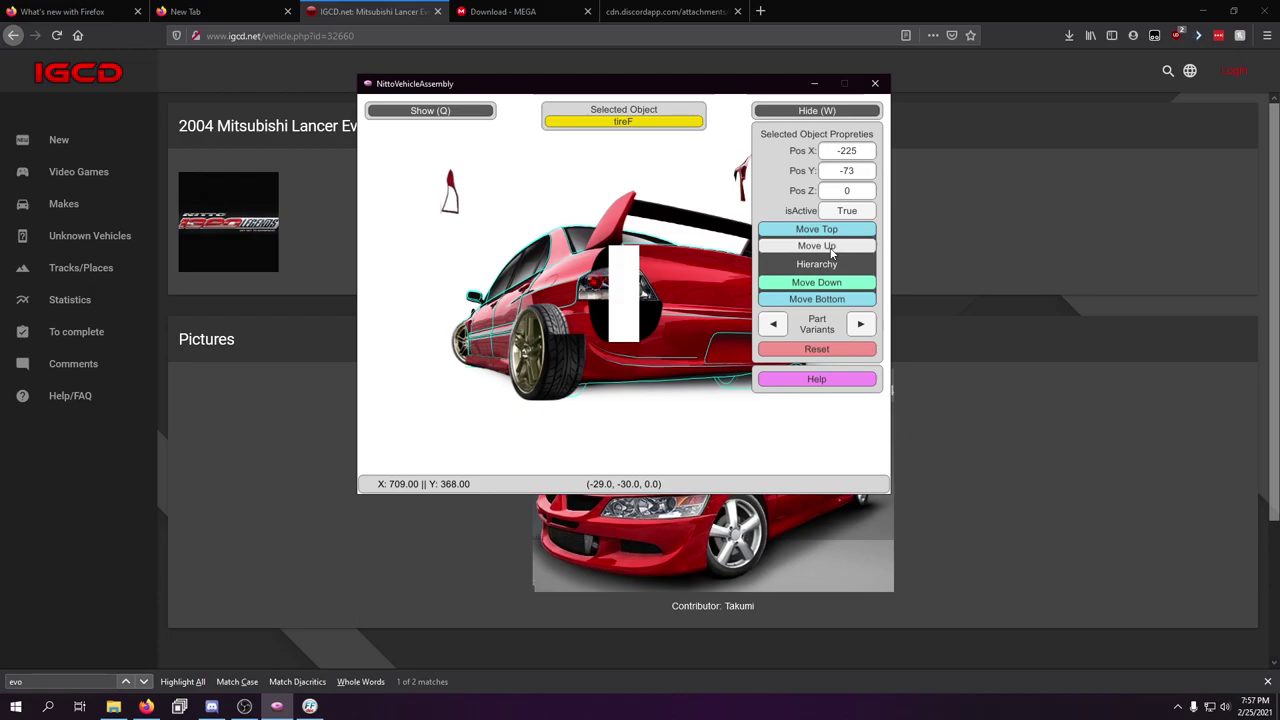
click(831, 250)
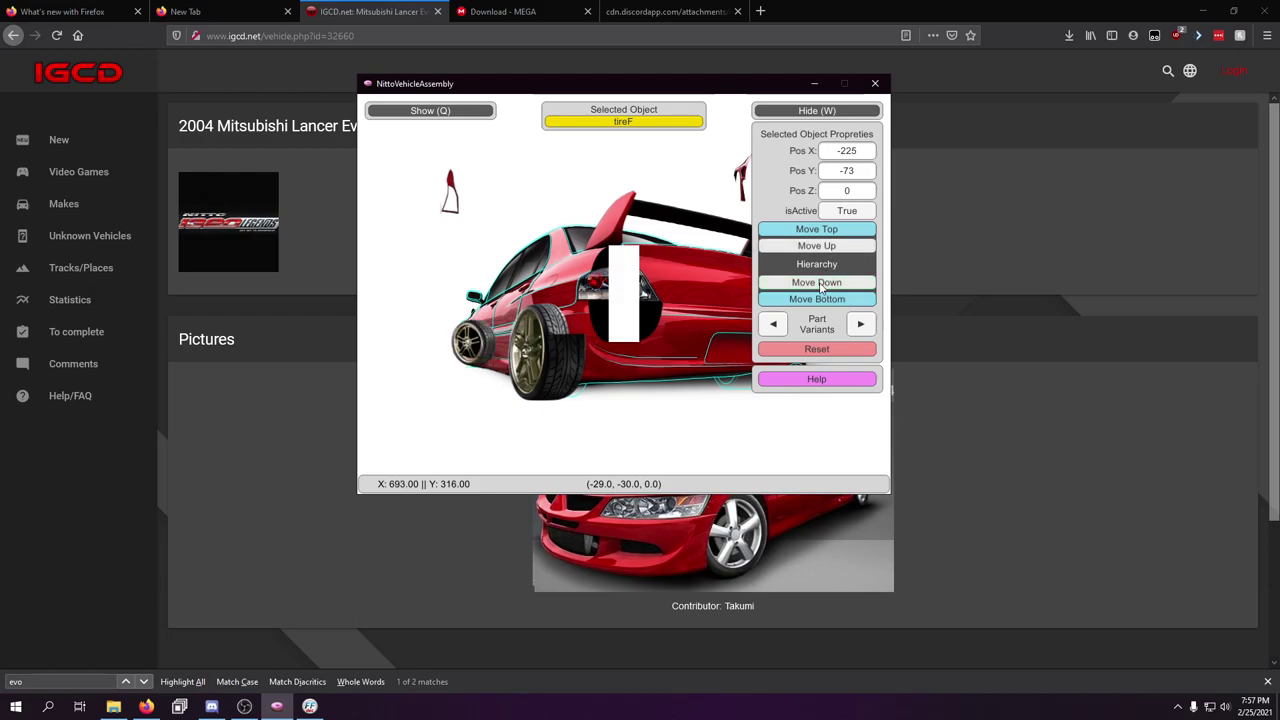
click(822, 286)
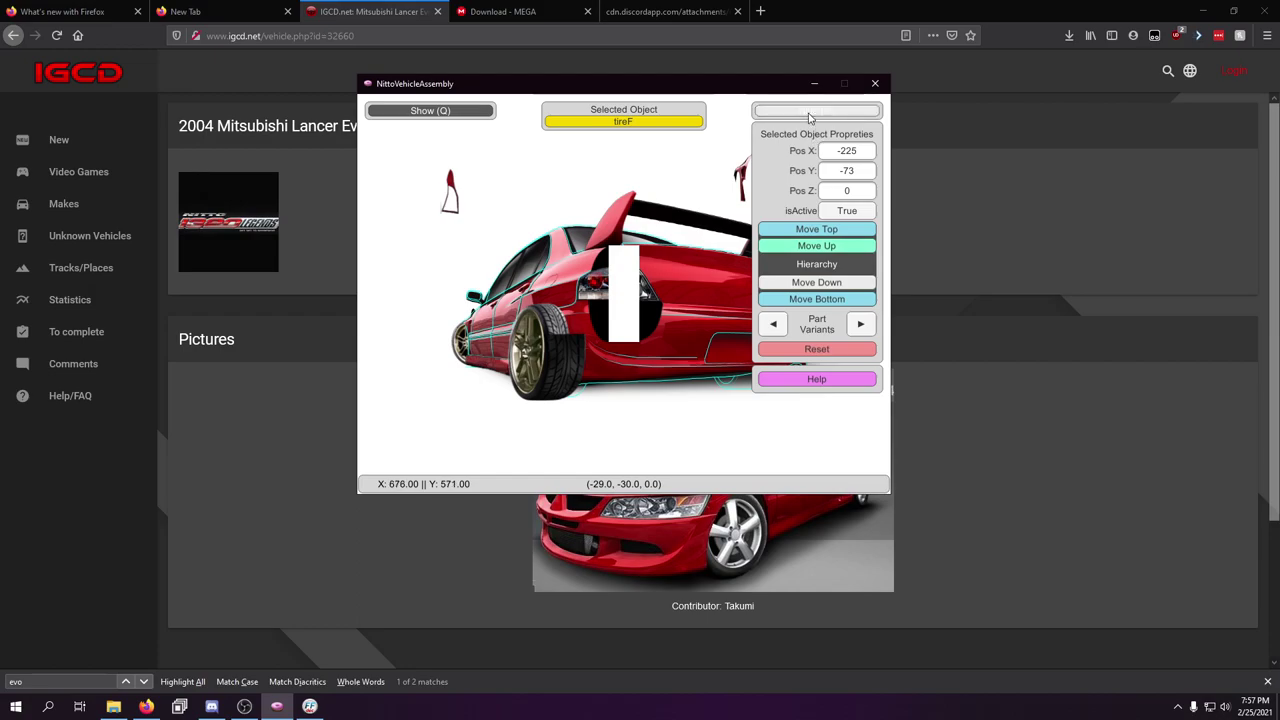
click(815, 110)
click(450, 111)
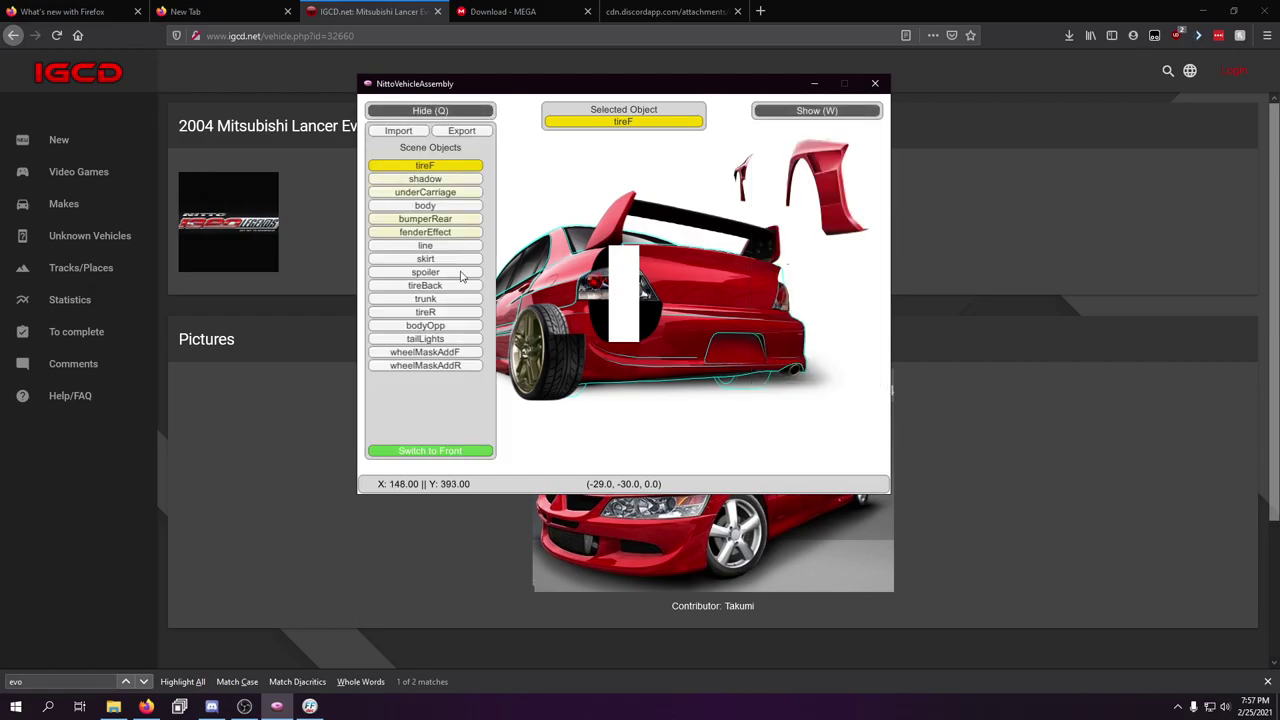
Step: Shift the front wheel mask up and to the right
click(425, 352)
drag(577, 292, 645, 232)
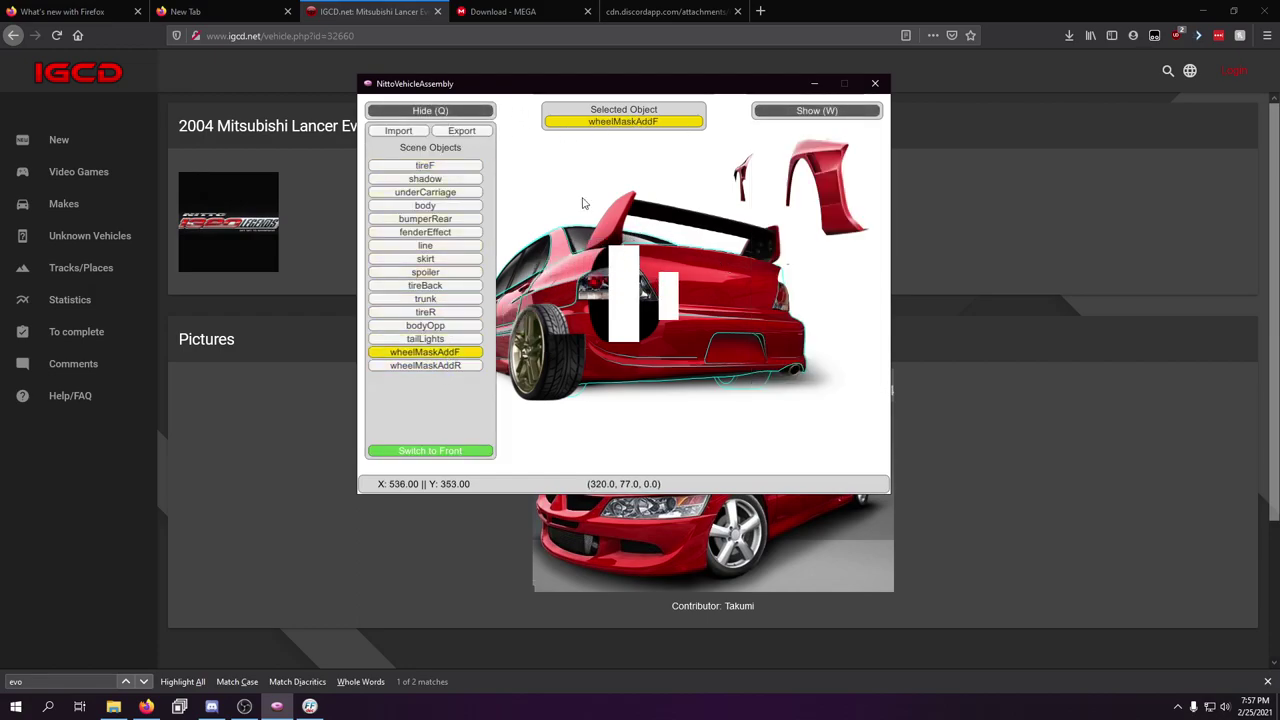
click(430, 111)
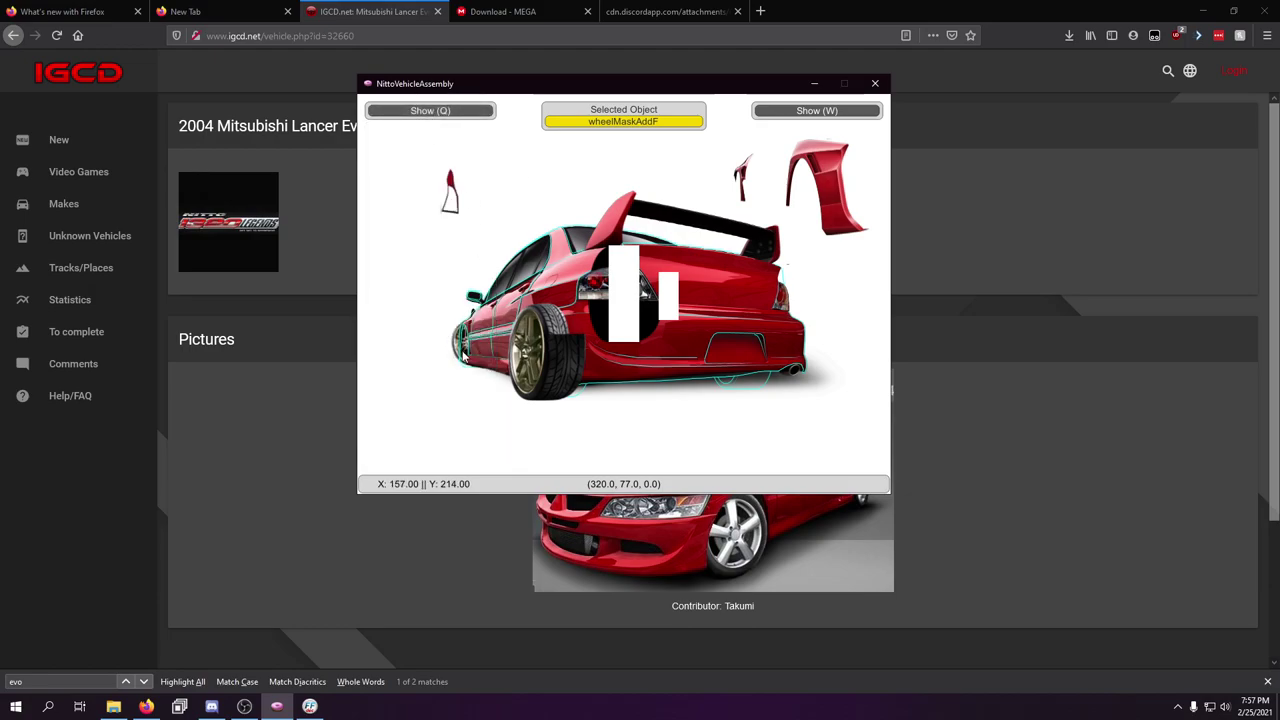
click(483, 112)
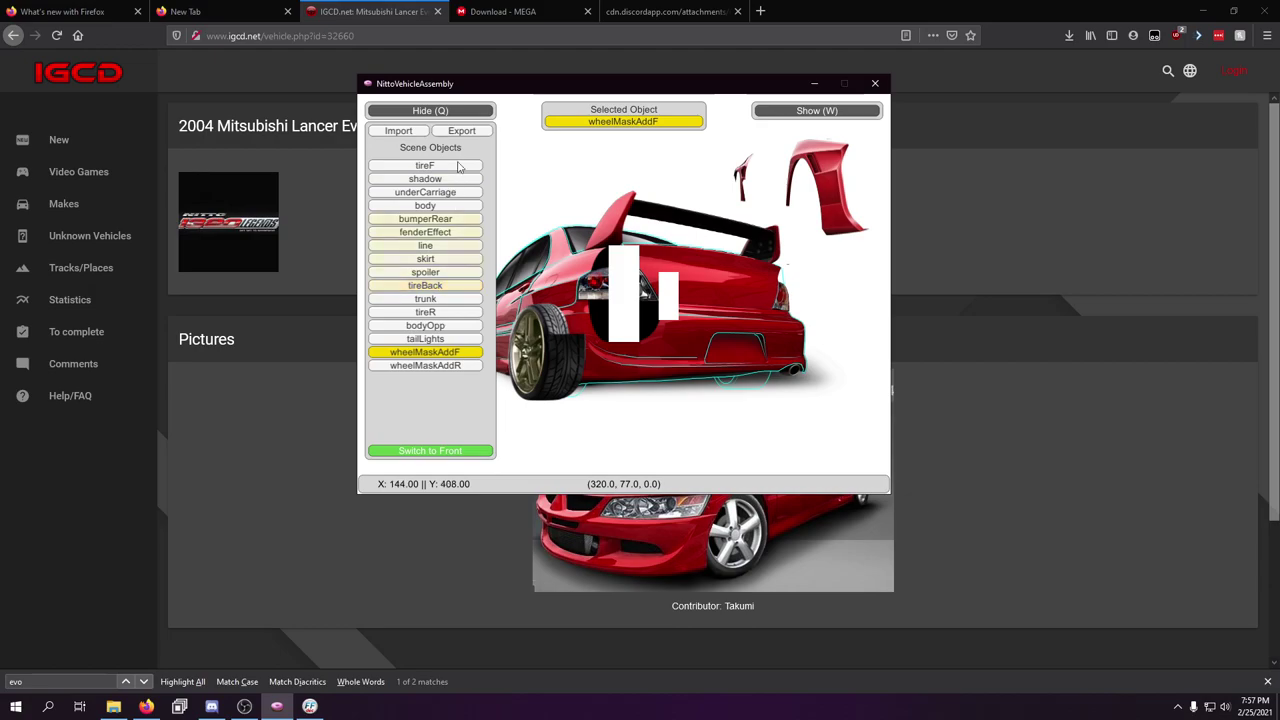
click(472, 110)
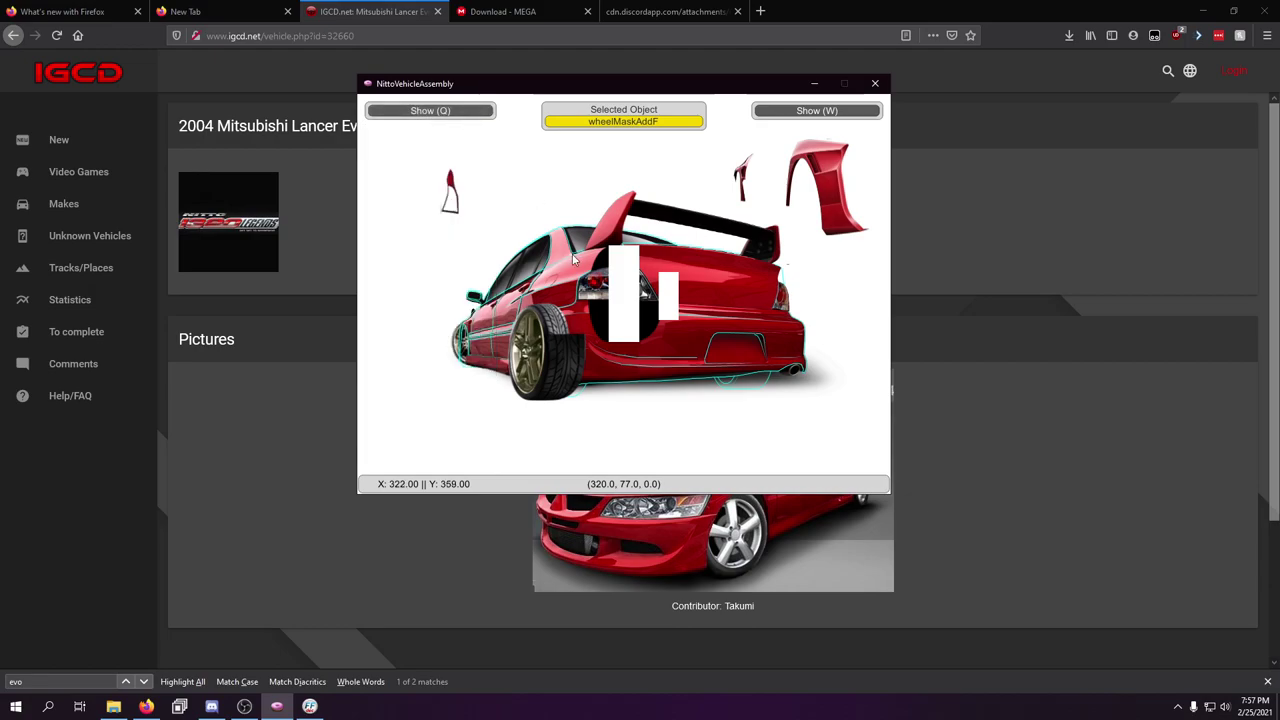
click(427, 112)
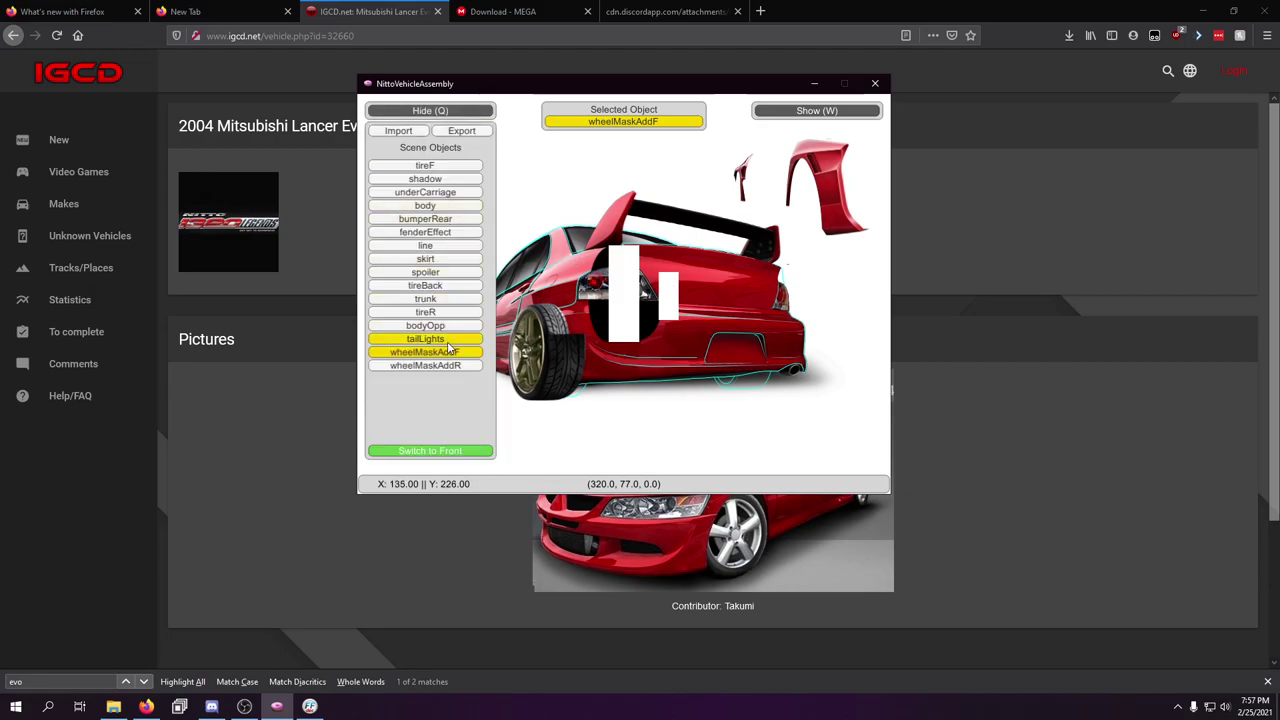
Step: Move the undercarriage beneath the car body and nudge the front tire into place
click(425, 192)
click(447, 112)
drag(531, 197, 584, 326)
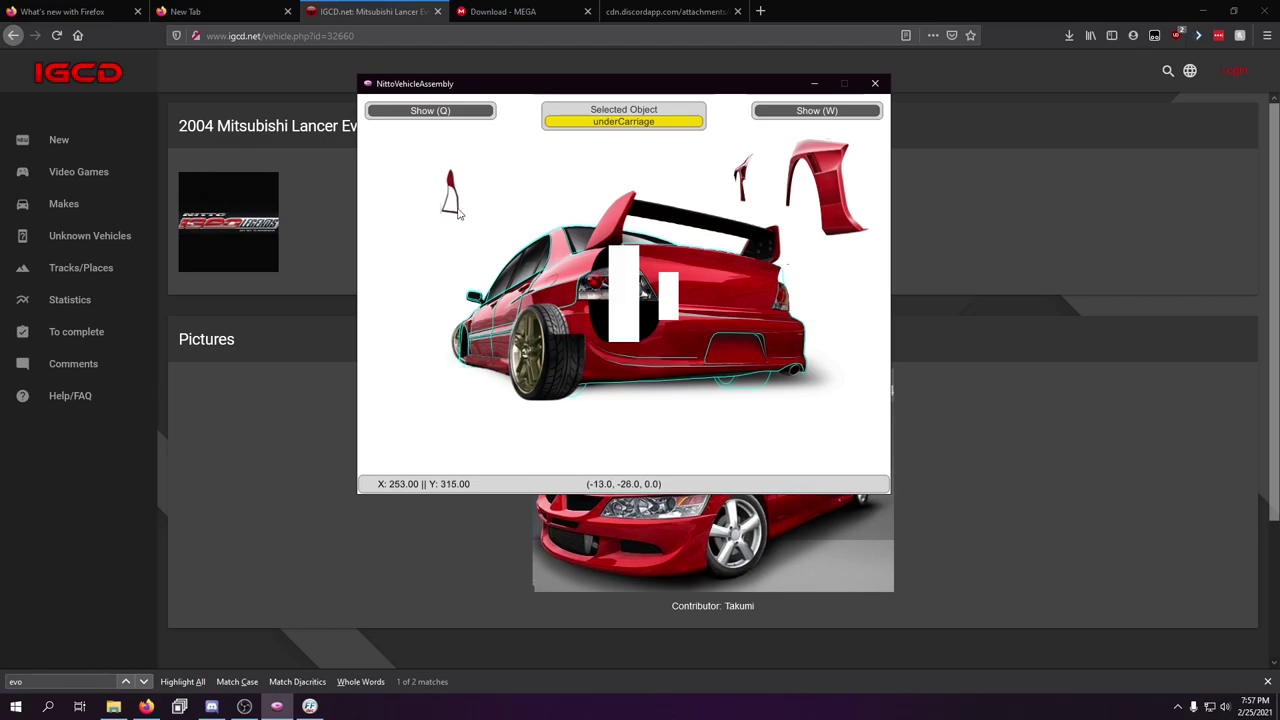
click(442, 112)
click(470, 167)
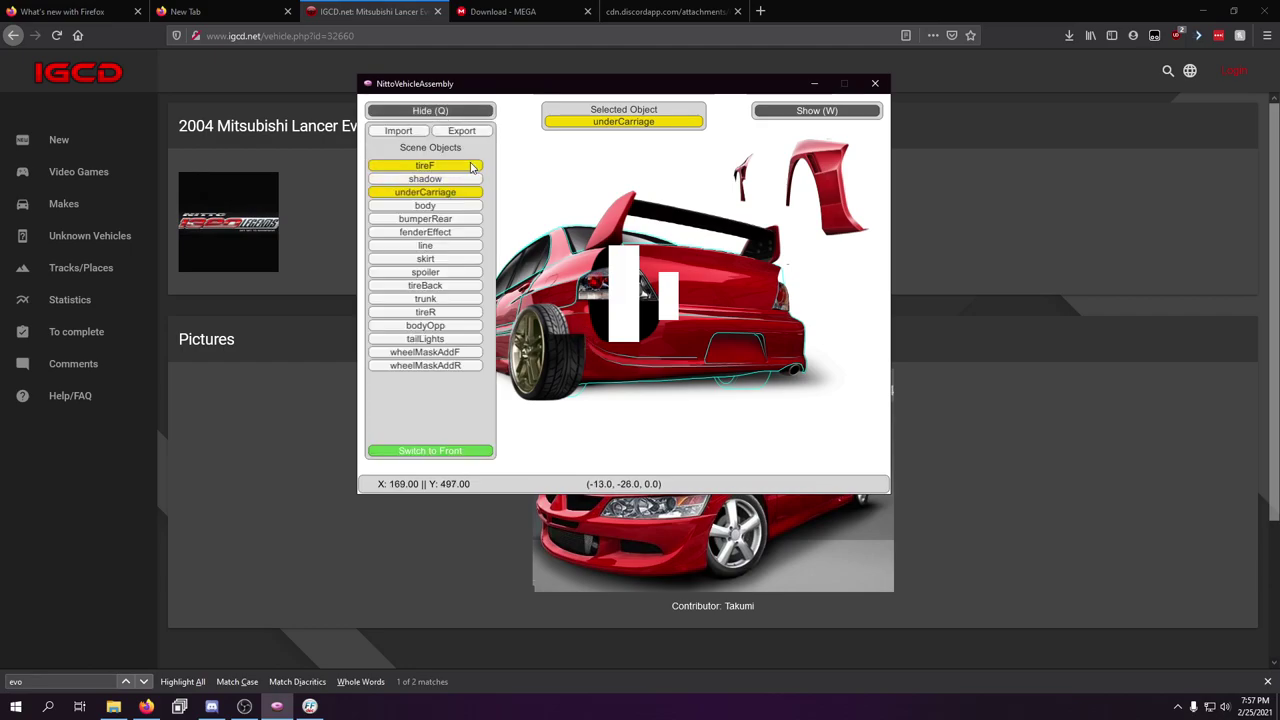
click(460, 111)
drag(622, 317, 616, 320)
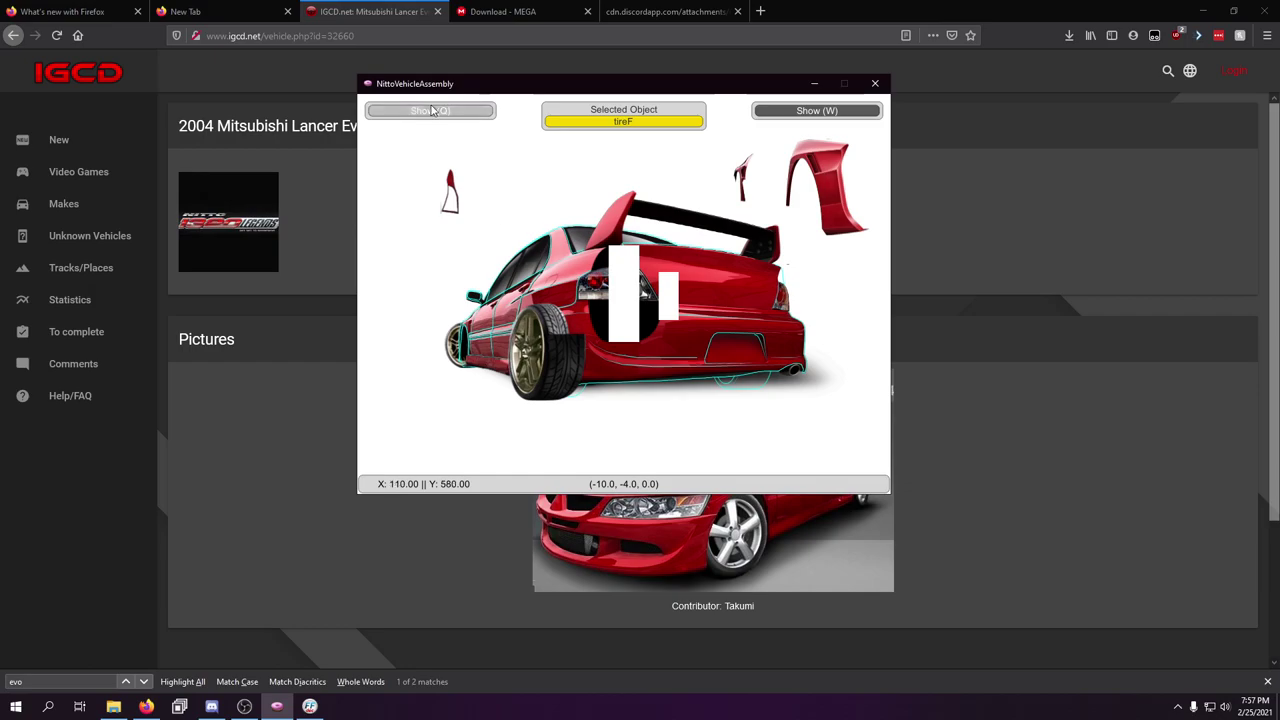
Step: Nudge the undercarriage slightly left so it reads 30, -7
click(432, 111)
click(450, 179)
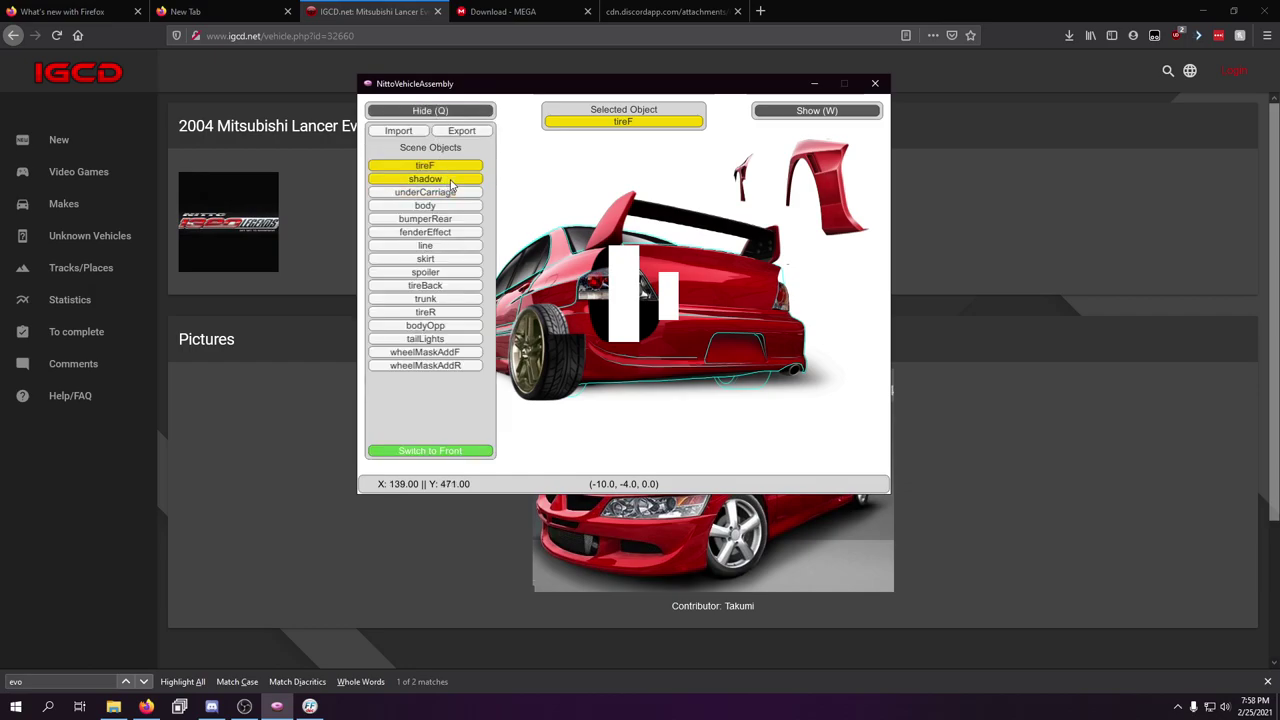
click(452, 194)
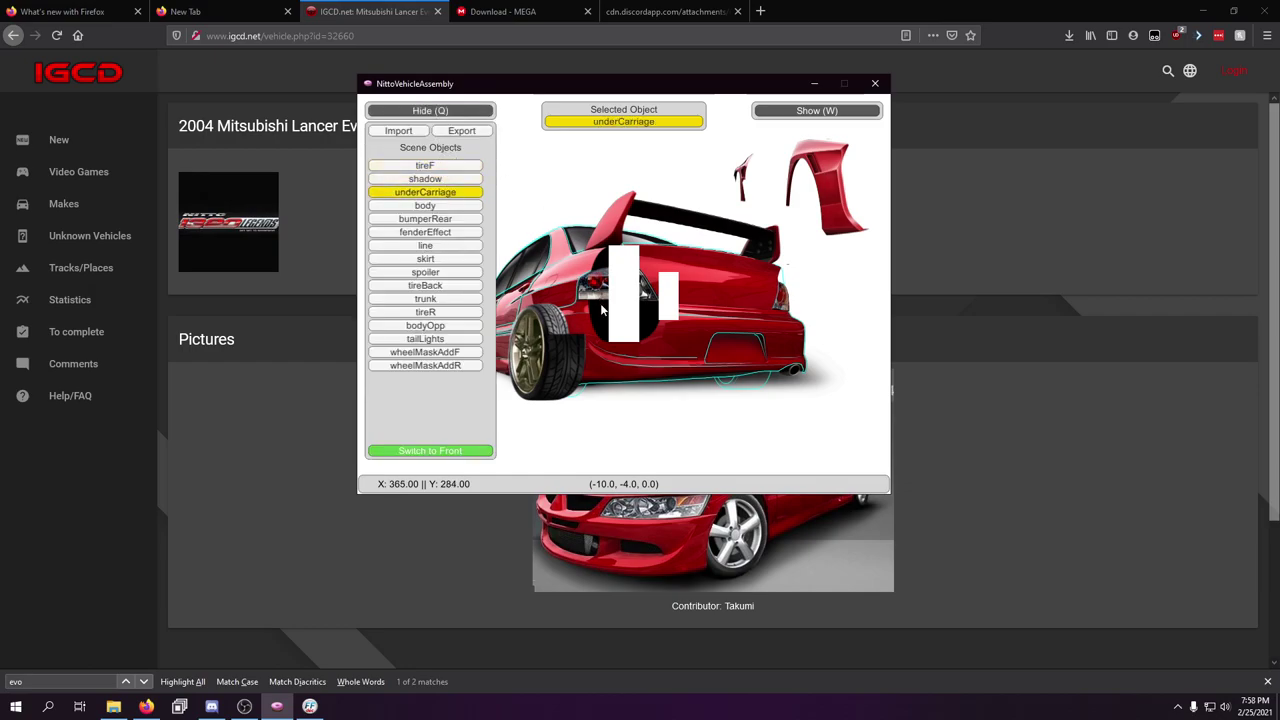
mouse_move(603, 310)
mouse_down()
mouse_move(576, 300)
mouse_move(600, 309)
mouse_up()
click(434, 111)
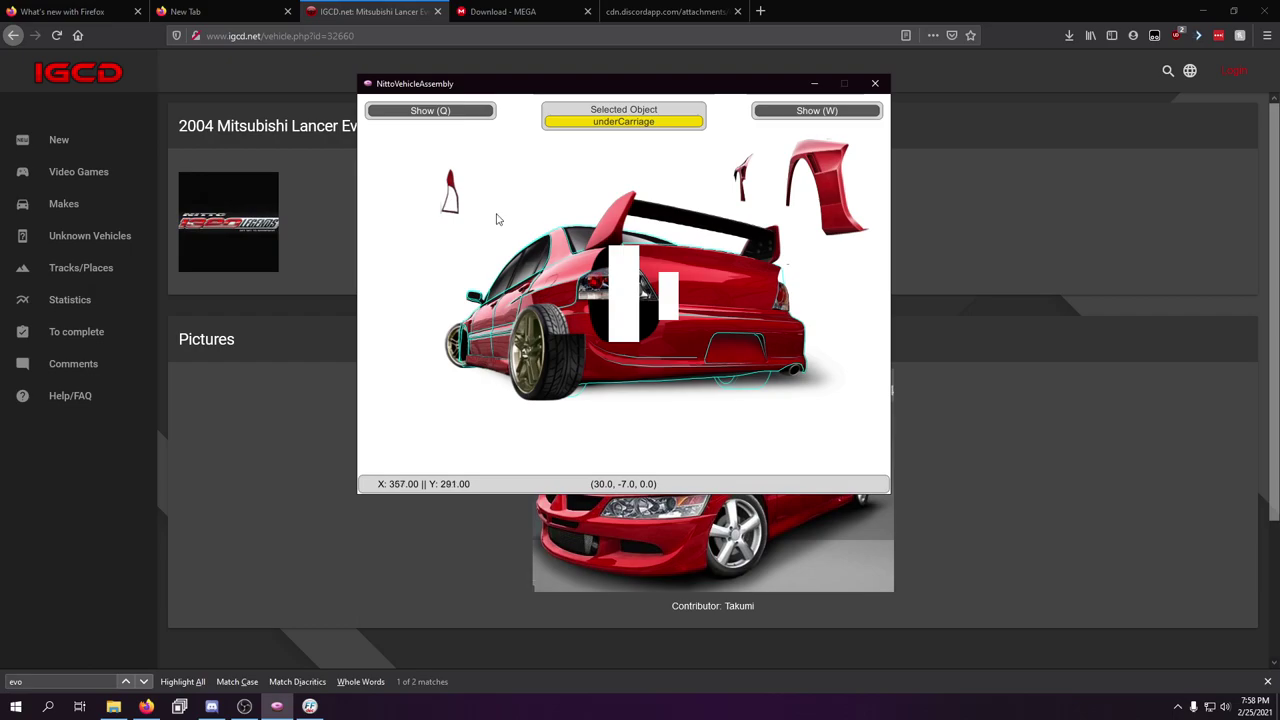
click(431, 111)
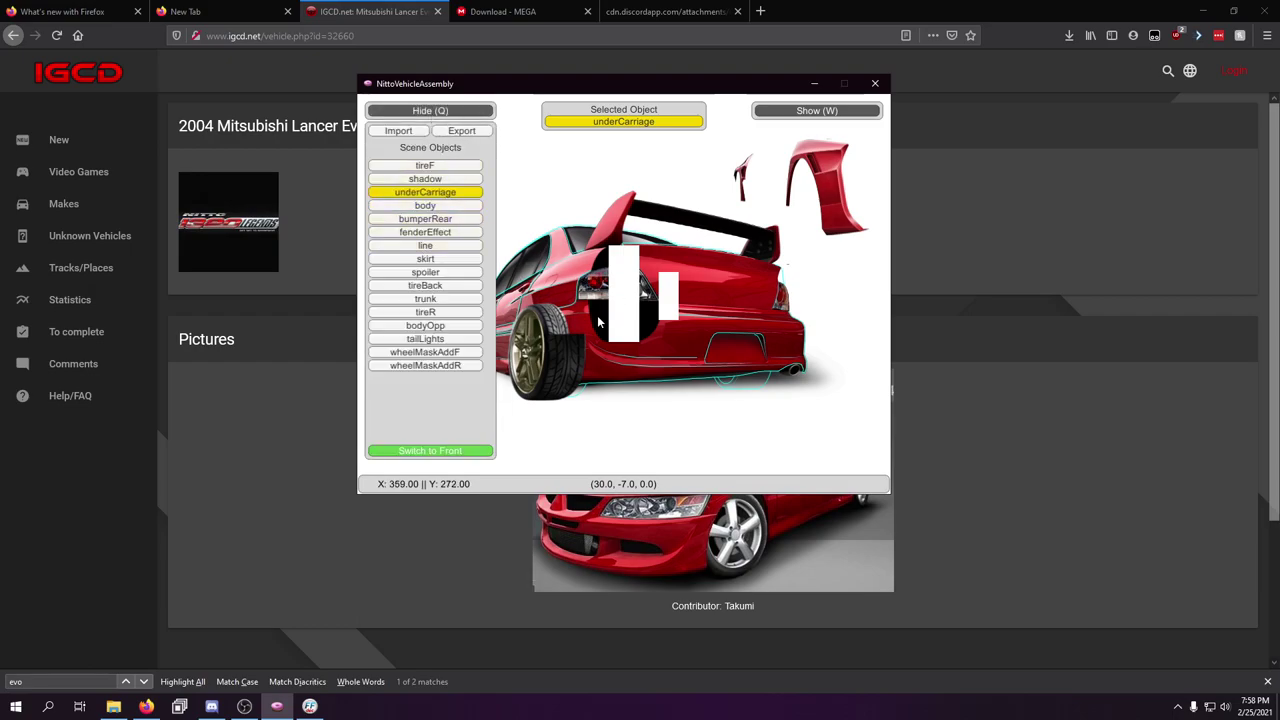
Step: Drag the rear tire (tireBack) down into the rear wheel well
click(425, 285)
click(430, 111)
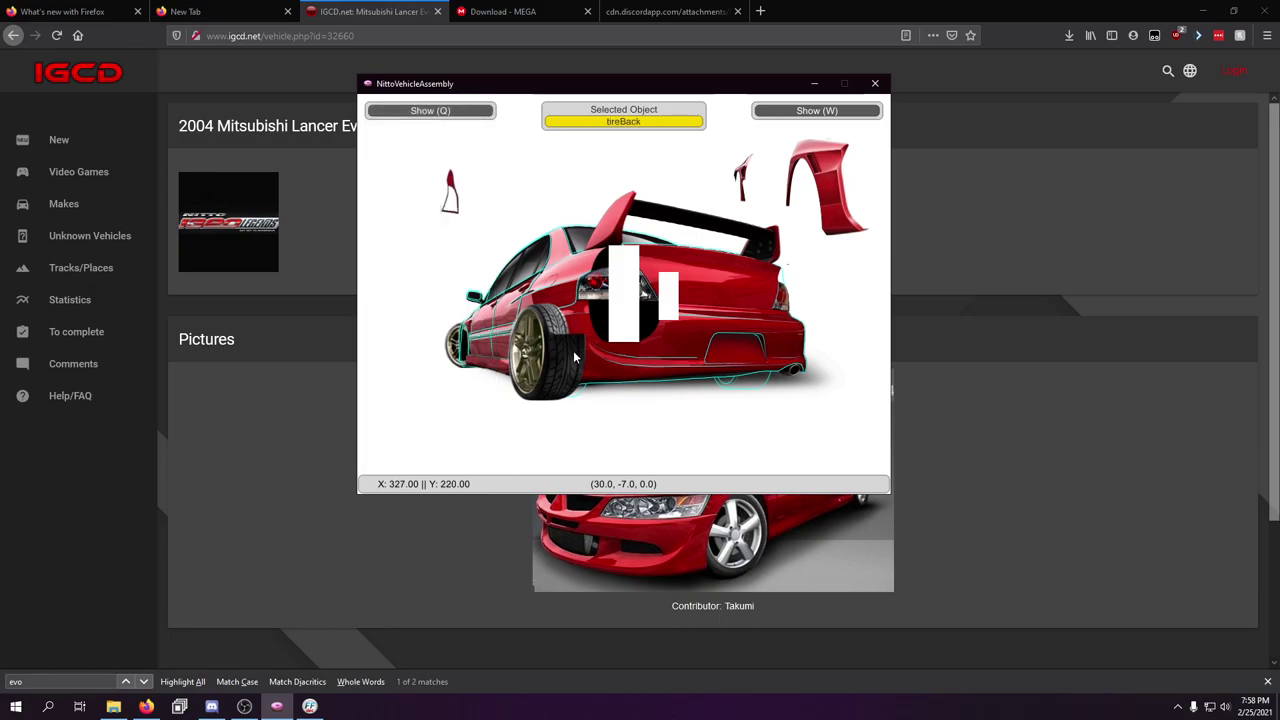
drag(524, 253, 496, 417)
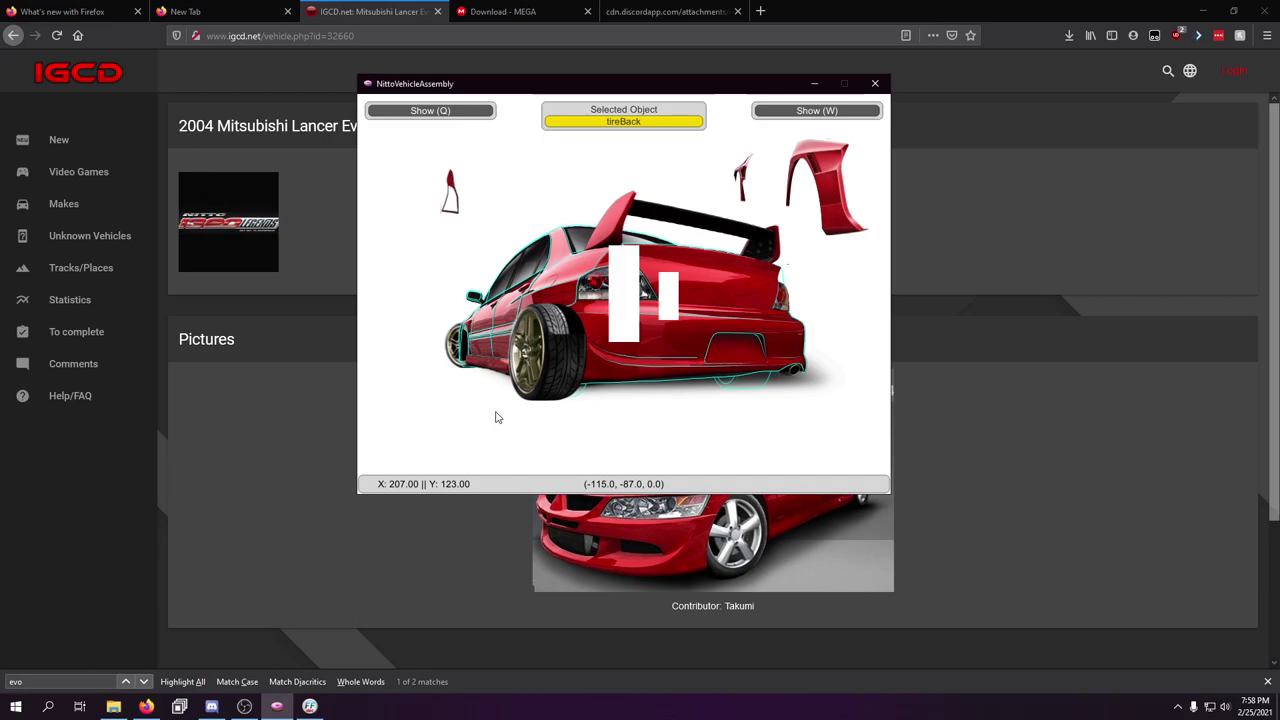
click(436, 111)
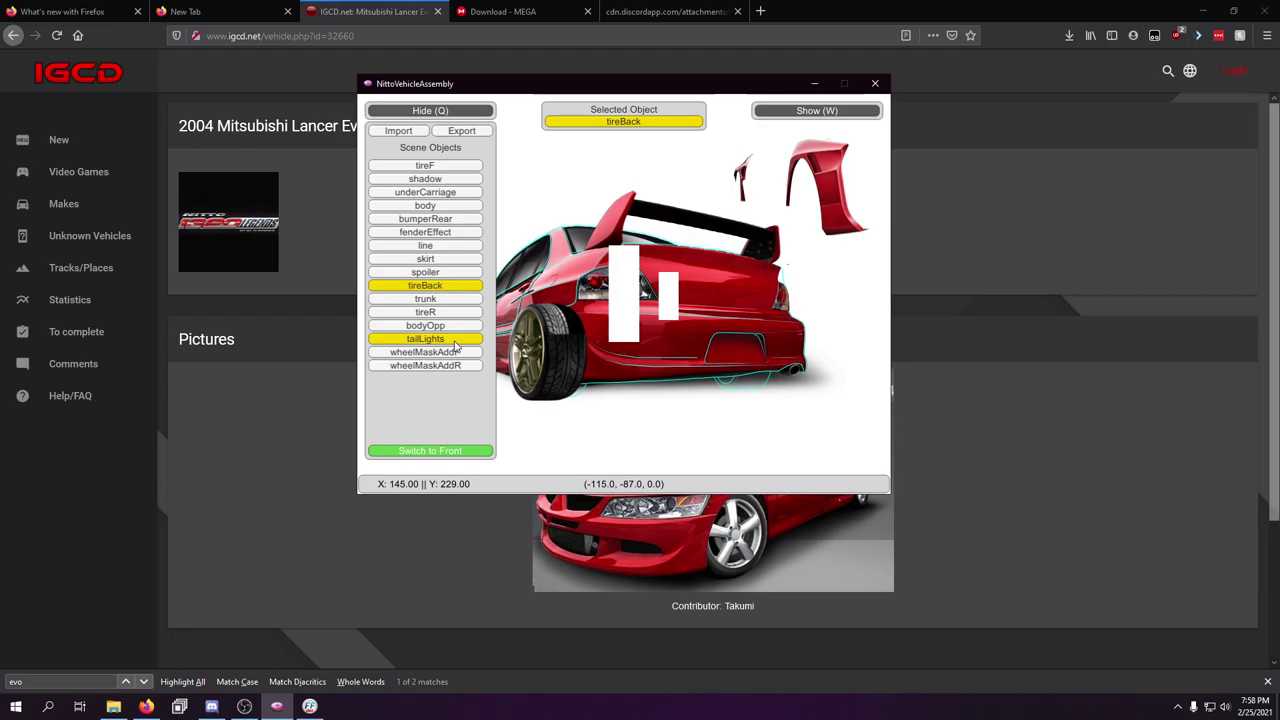
Step: Check wheelMaskAddF and wheelMaskAddR (now at -115, 202), then select tireF
click(425, 352)
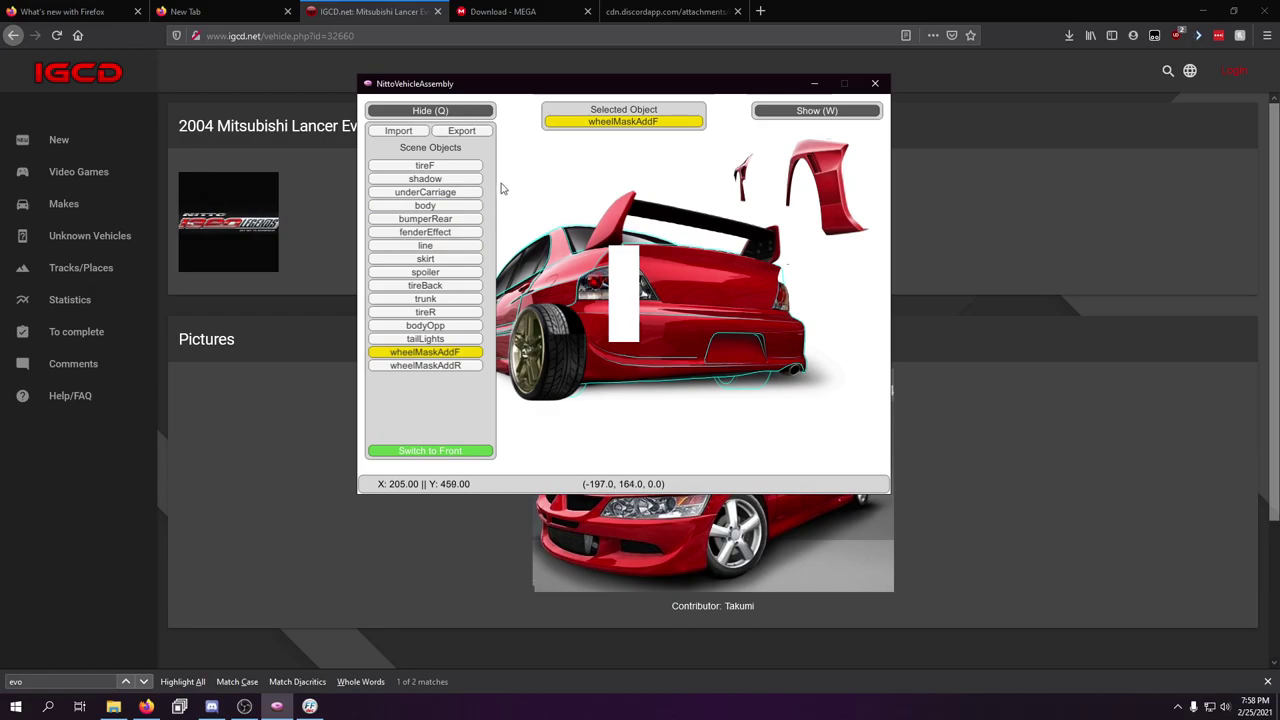
click(420, 366)
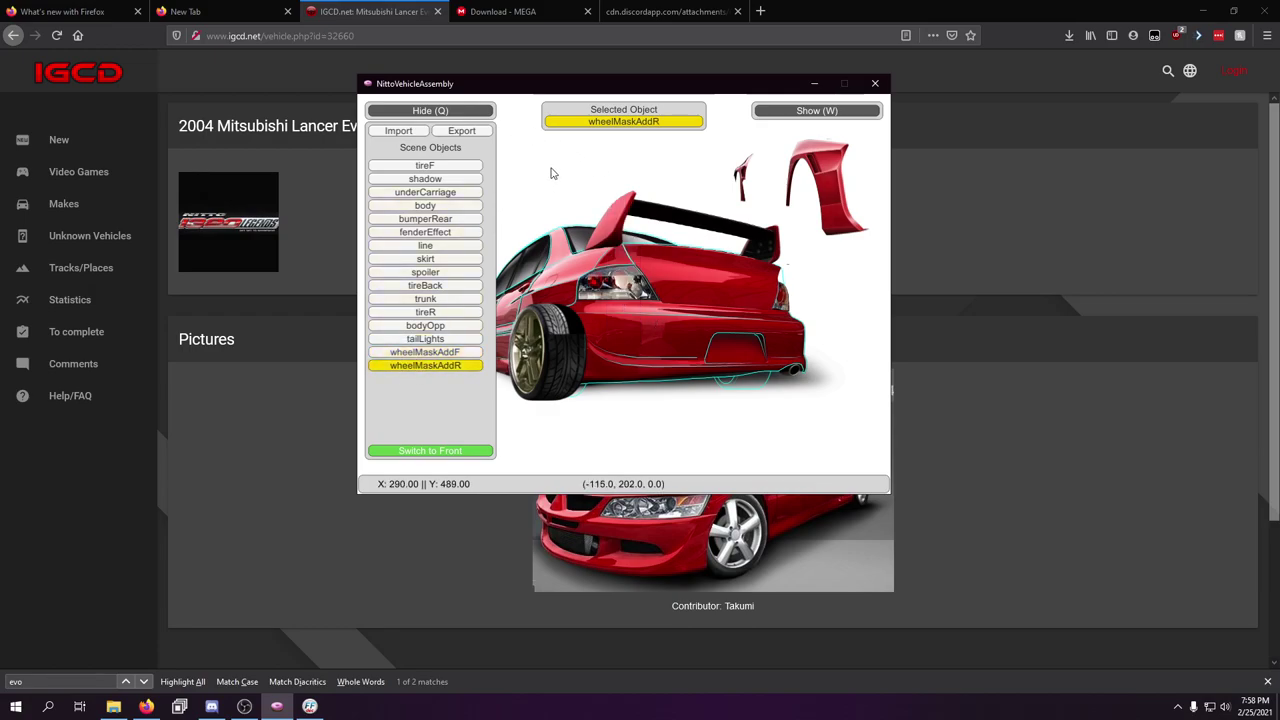
click(430, 110)
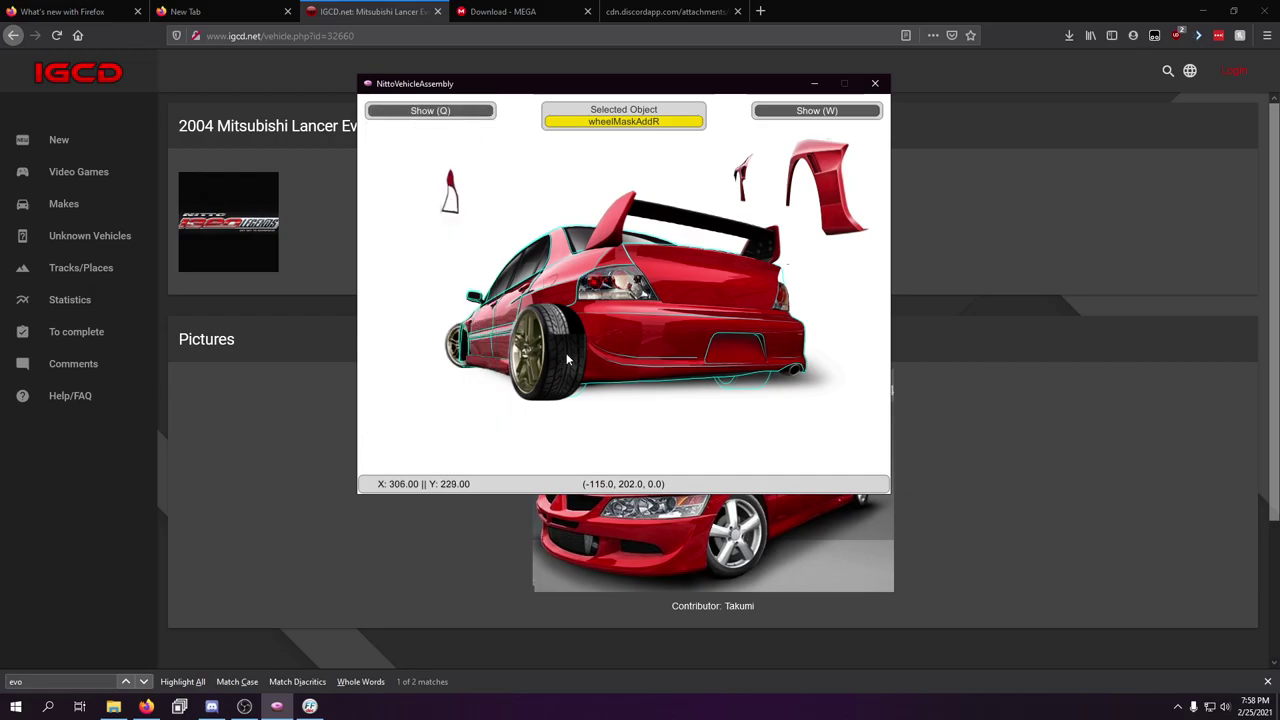
click(443, 111)
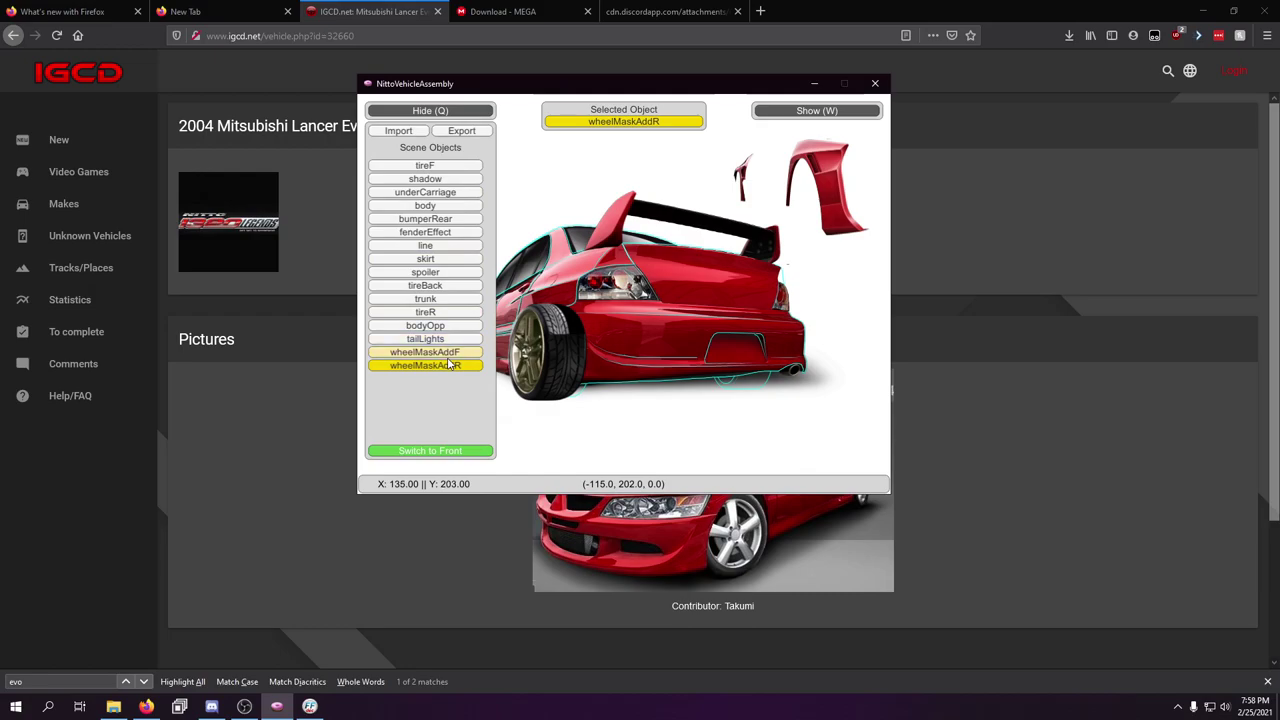
click(443, 165)
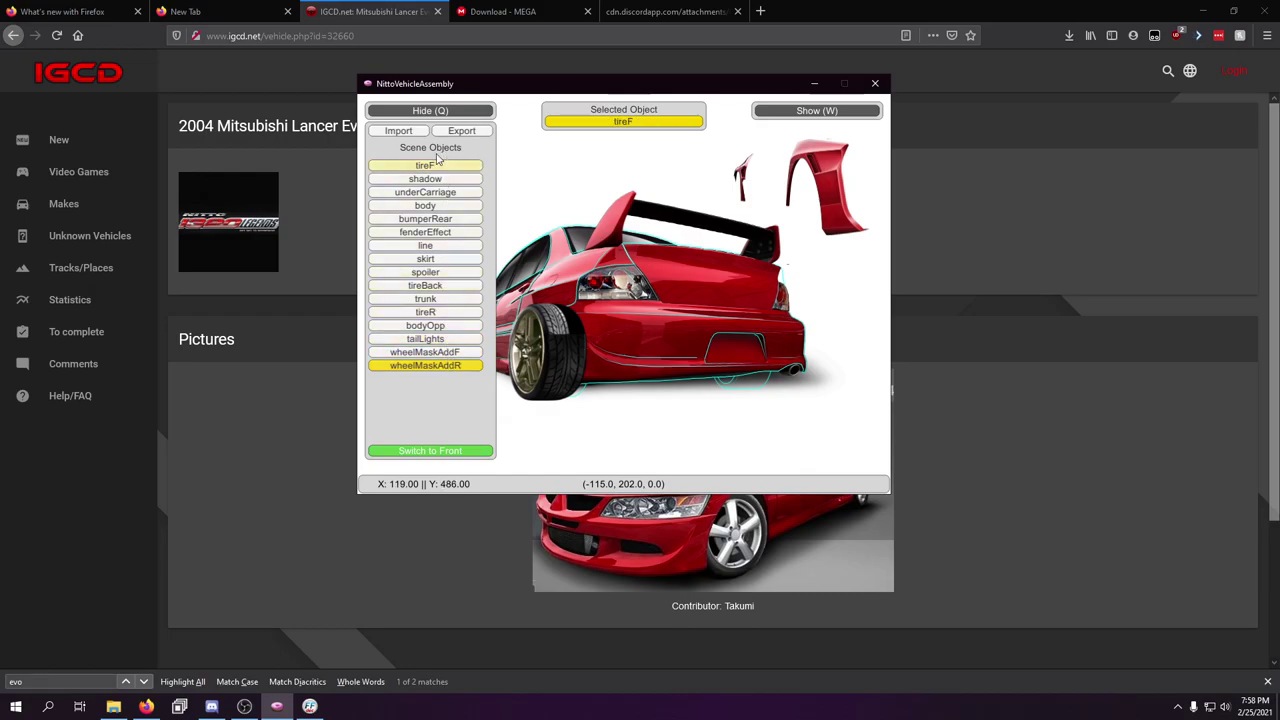
click(432, 111)
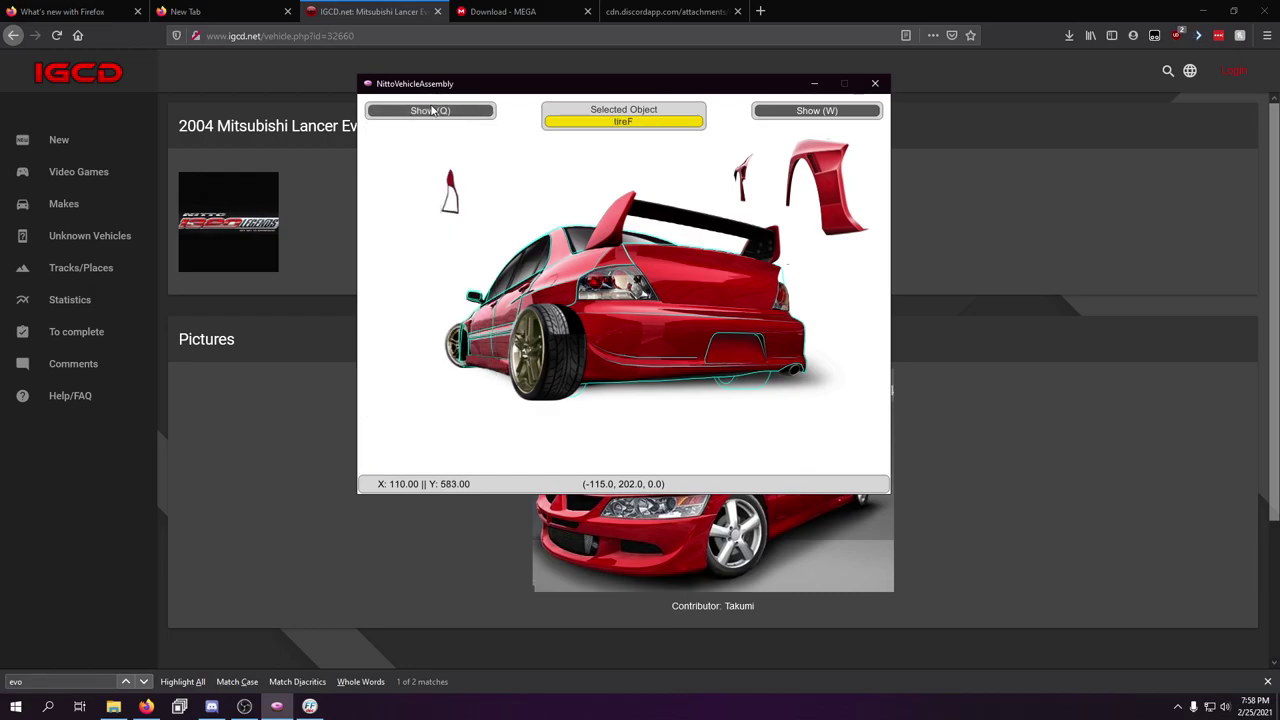
Step: Lower the front tire eleven layers and shift it toward the left wheel
click(808, 110)
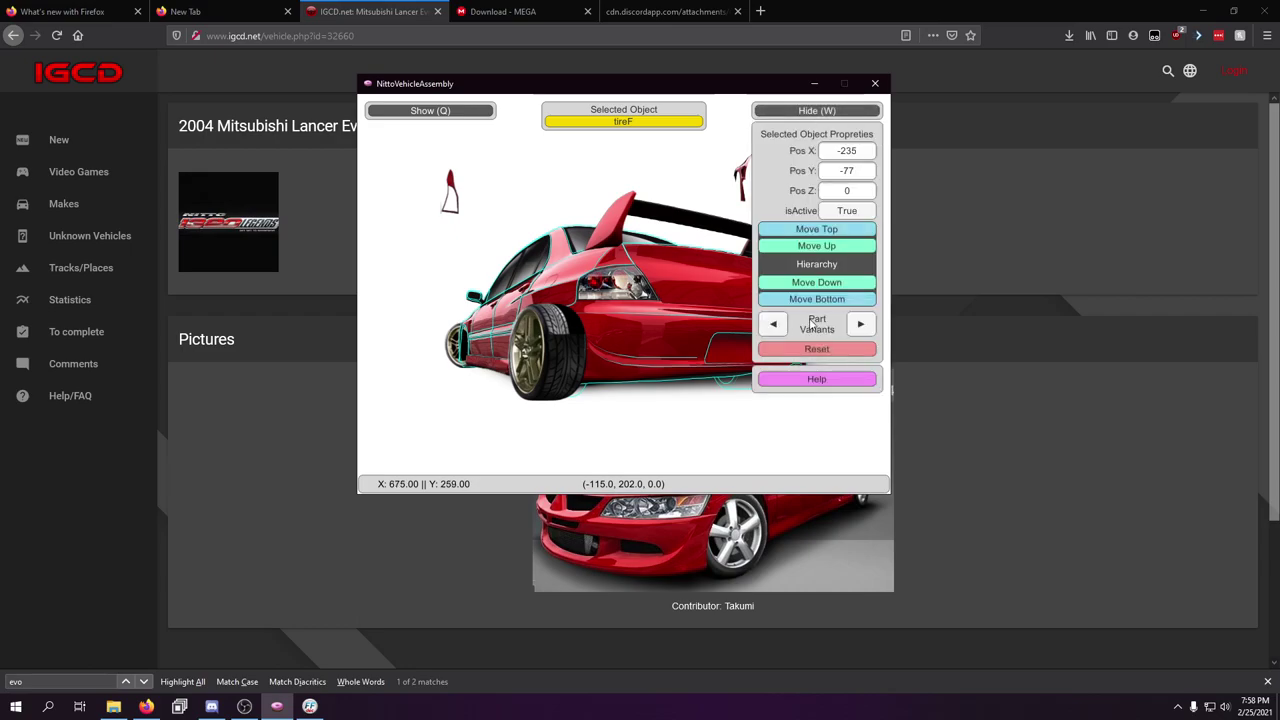
click(819, 284)
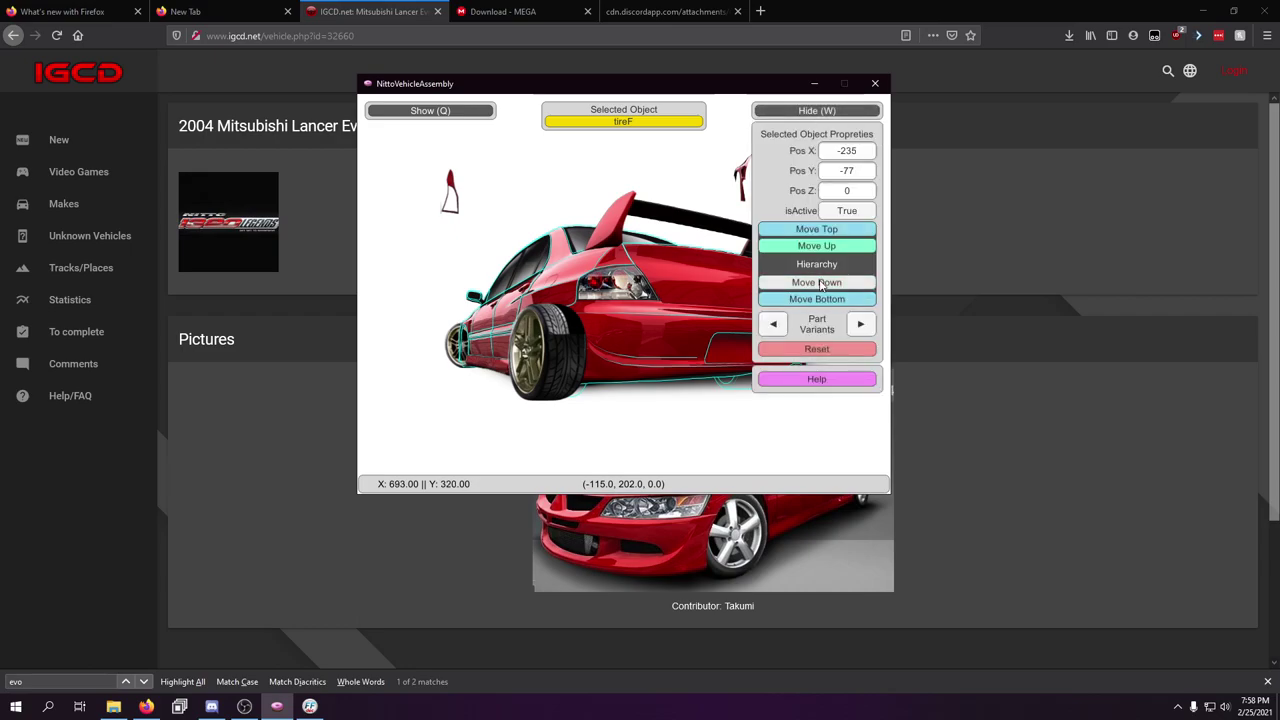
drag(459, 343, 450, 350)
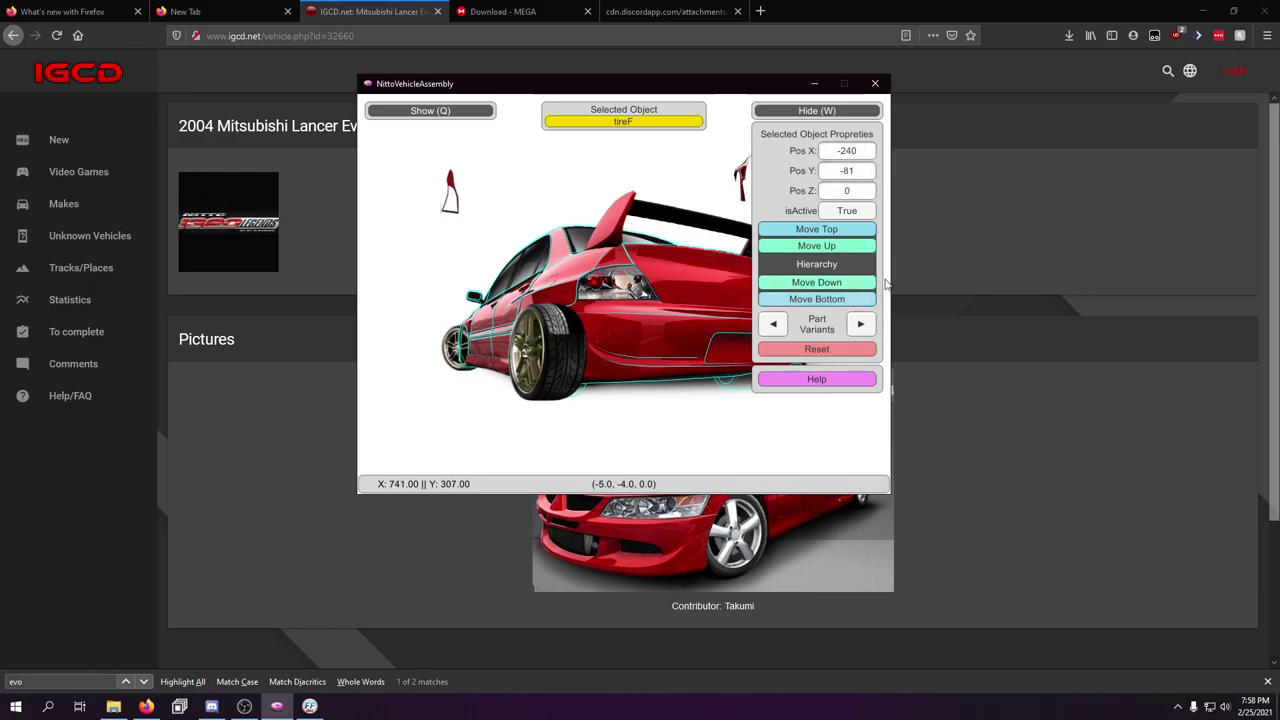
click(830, 284)
click(832, 284)
click(832, 284)
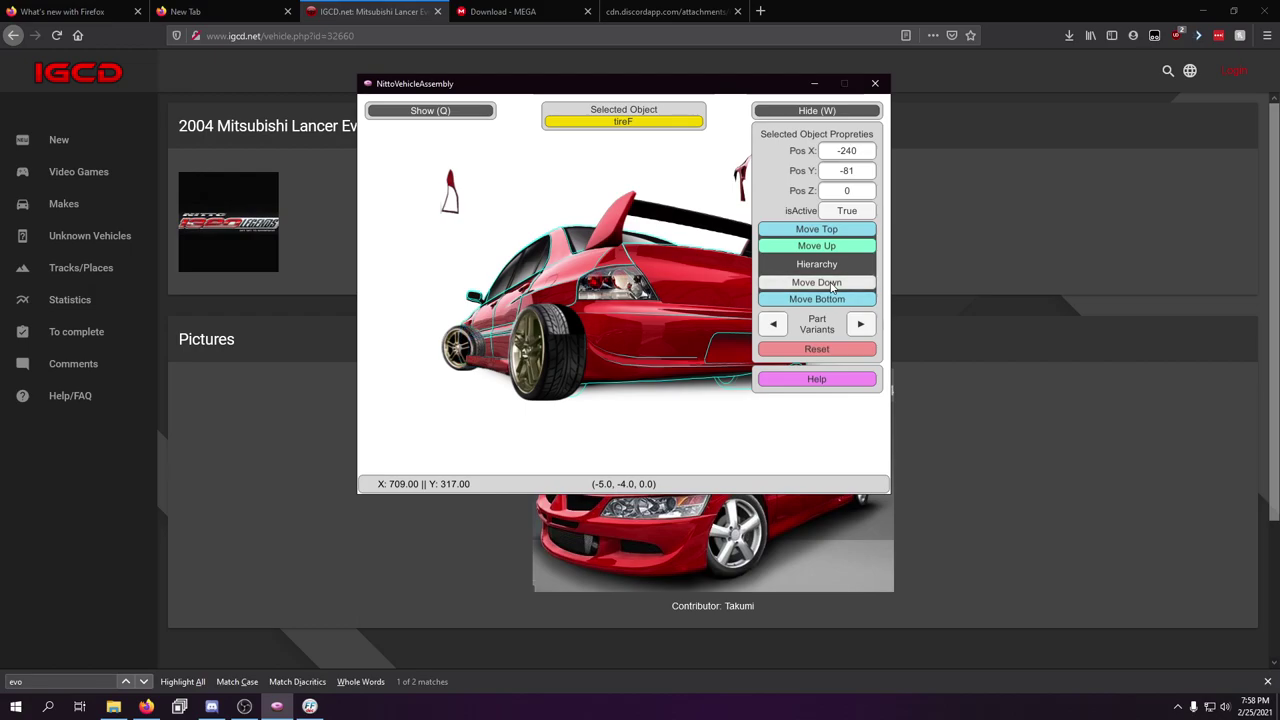
click(832, 284)
click(832, 284)
click(832, 284)
click(832, 284)
click(832, 284)
click(832, 284)
click(832, 284)
Step: Switch tireF to the next variant, reset its position, return it to the wheel, and lower it four layers
click(859, 325)
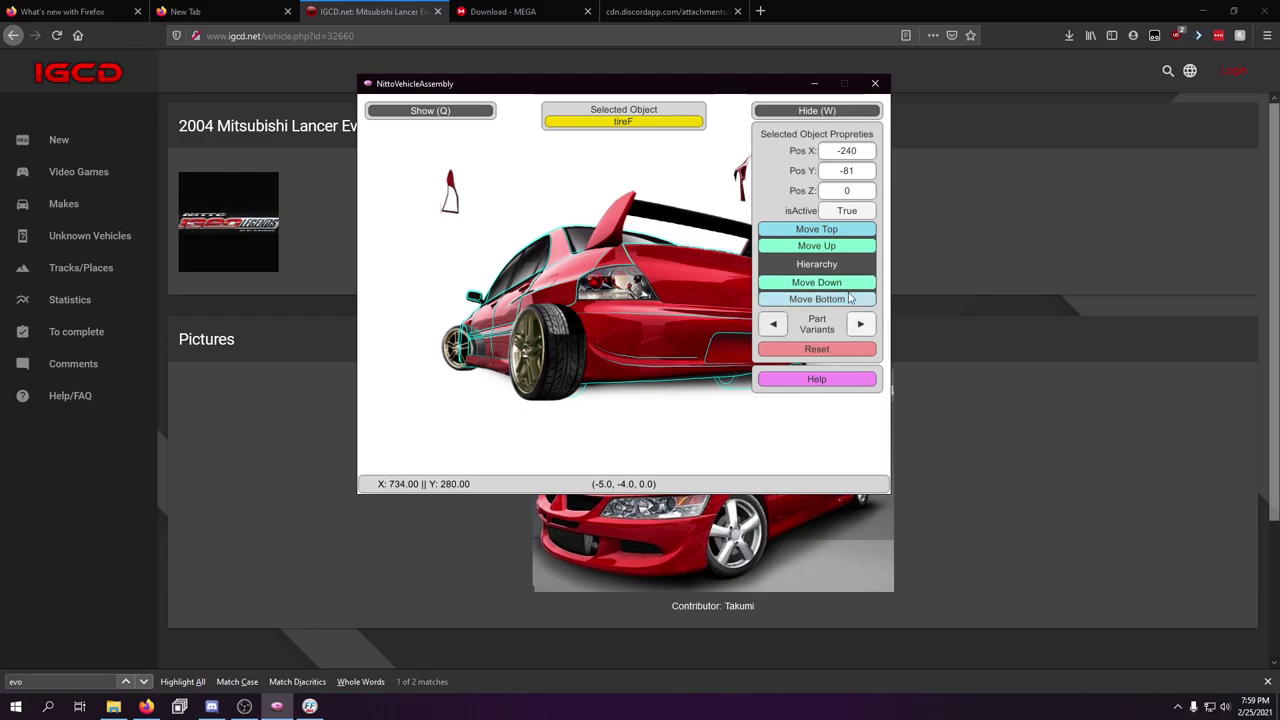
click(813, 350)
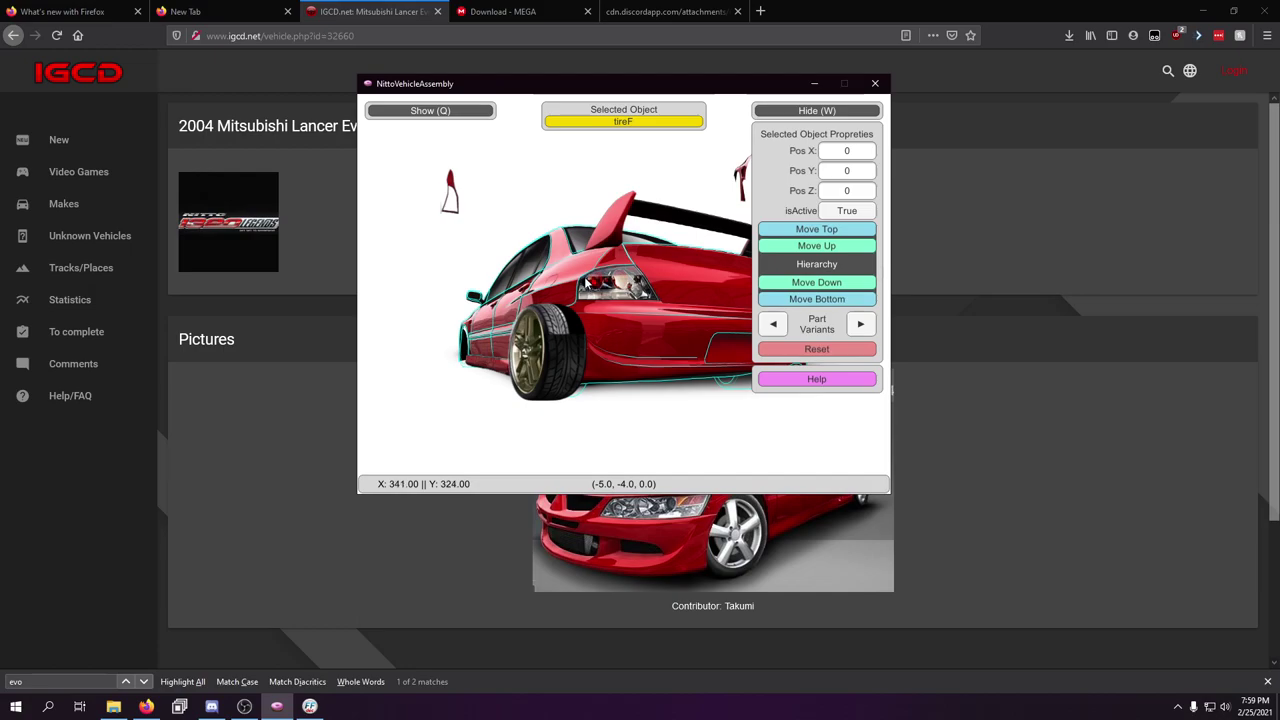
drag(690, 250, 485, 364)
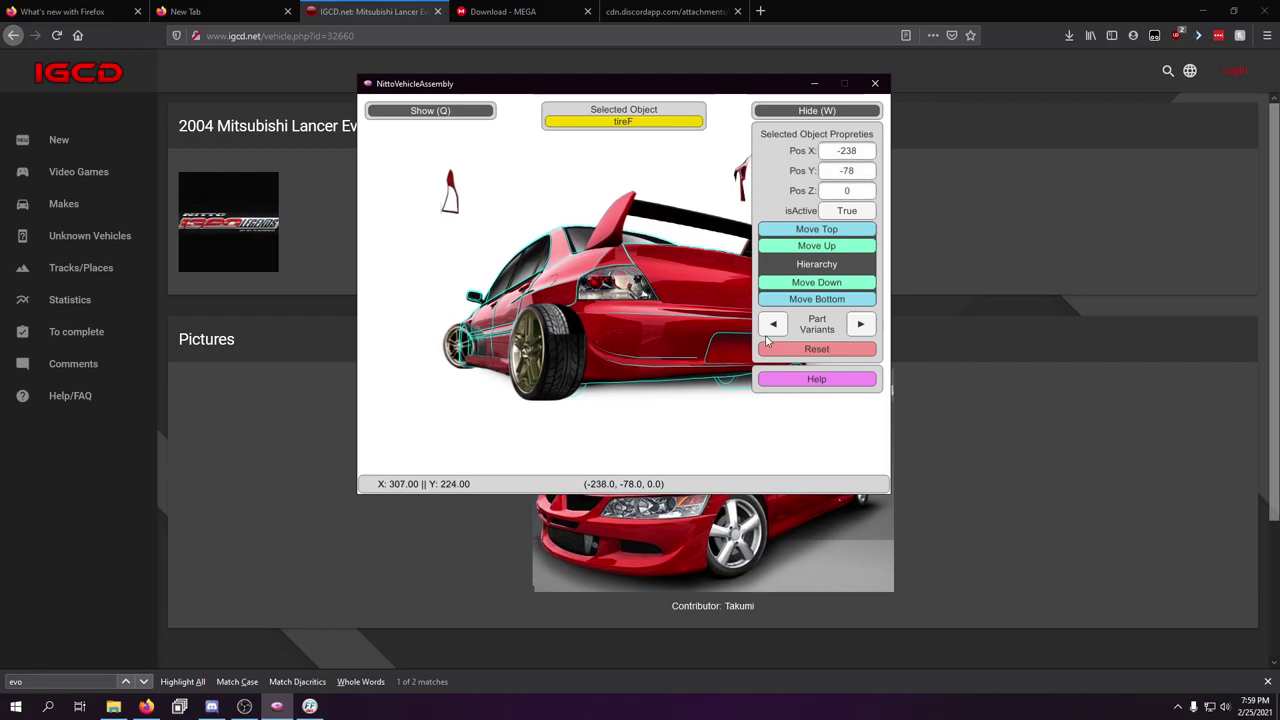
click(815, 283)
click(815, 285)
click(815, 285)
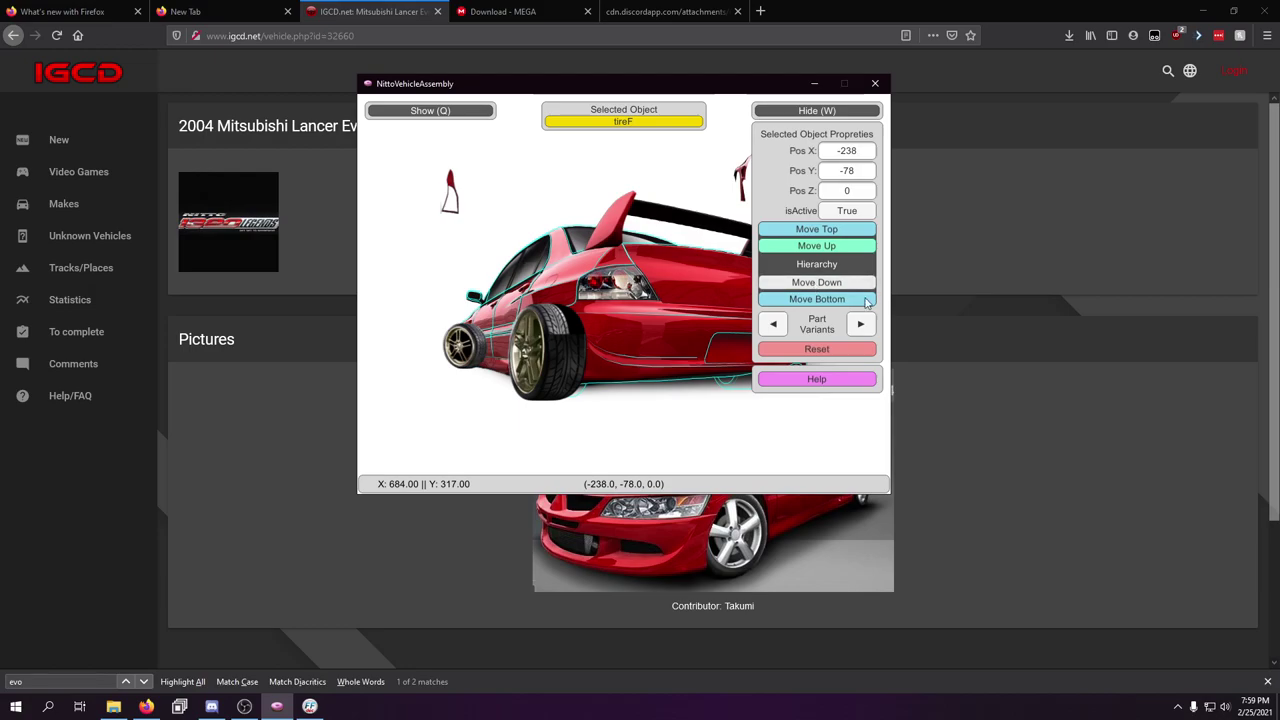
click(815, 285)
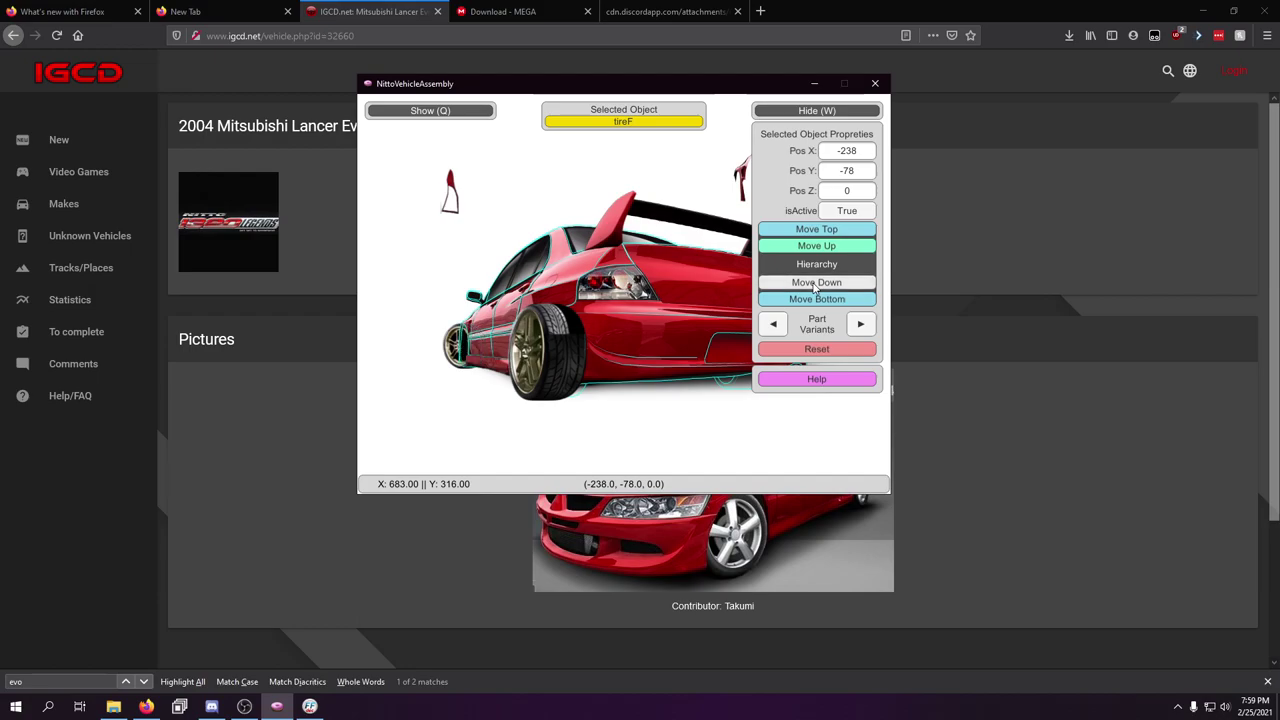
Step: Bring the front tire to the top layer, fine-tune its order, and align it at -233, -74
click(818, 231)
click(818, 231)
click(818, 231)
click(818, 231)
click(818, 231)
click(818, 231)
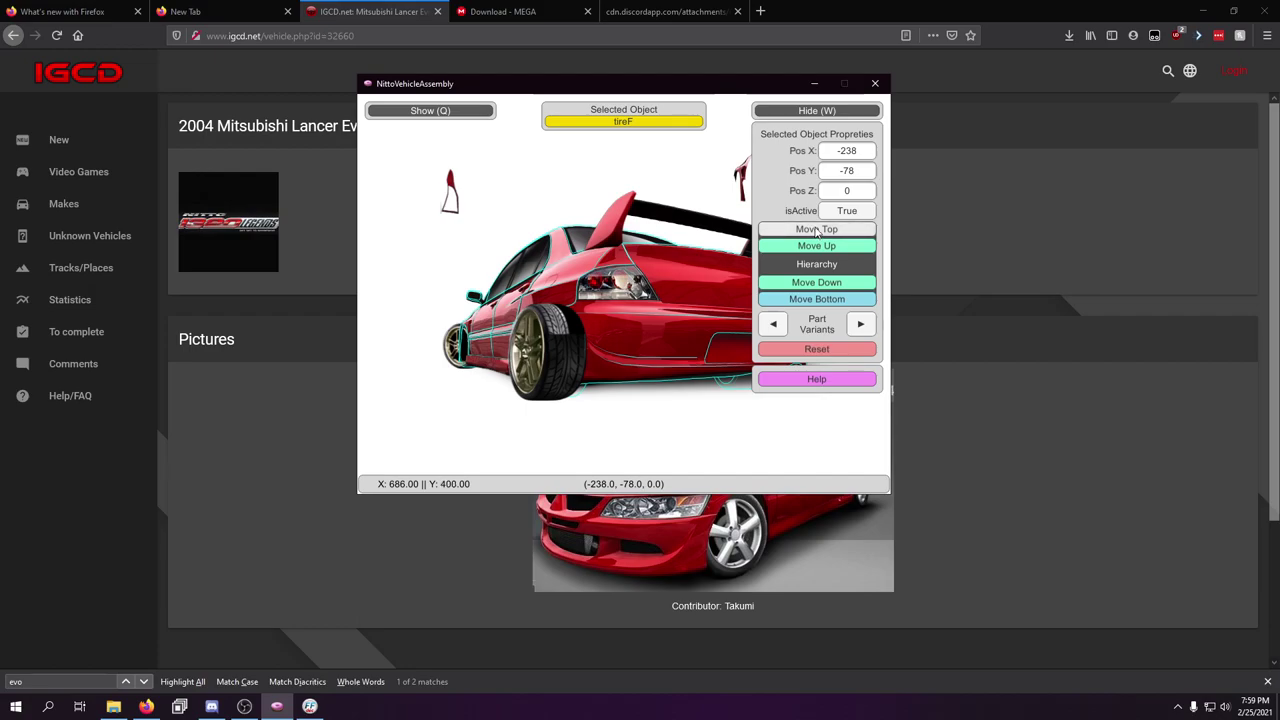
click(818, 231)
click(818, 231)
click(818, 231)
click(819, 232)
click(829, 247)
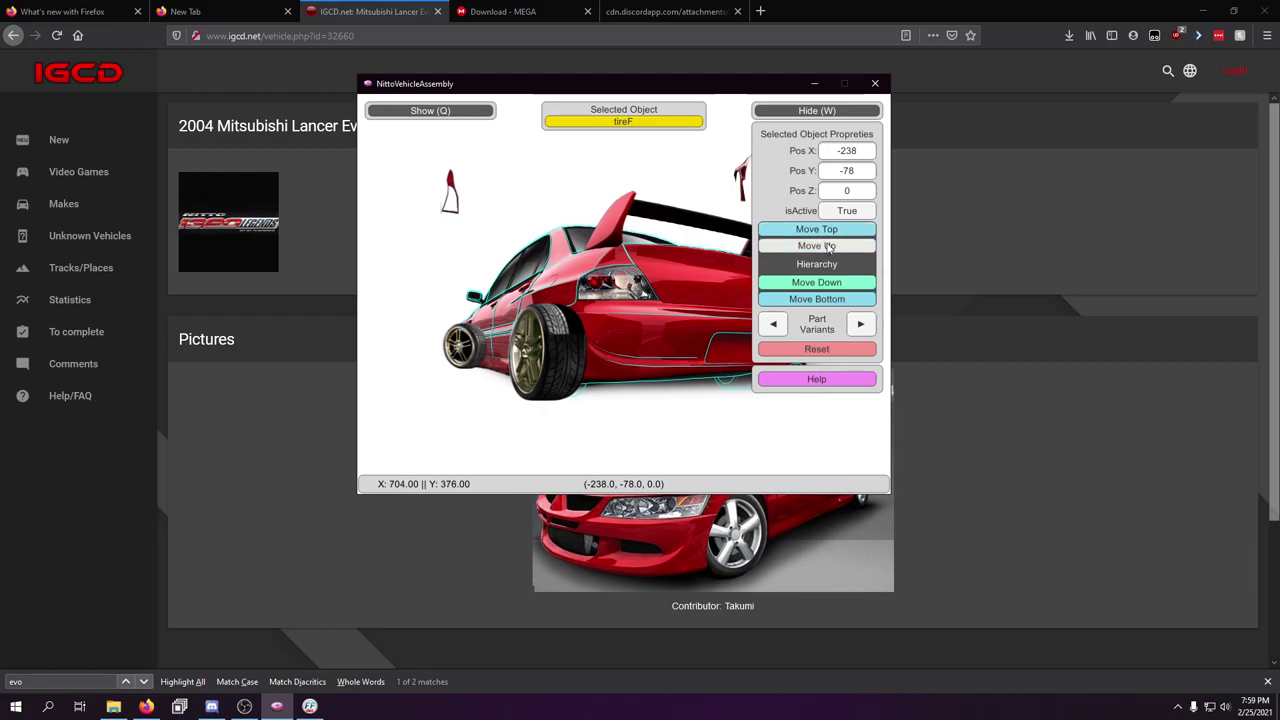
click(829, 247)
click(824, 284)
click(823, 287)
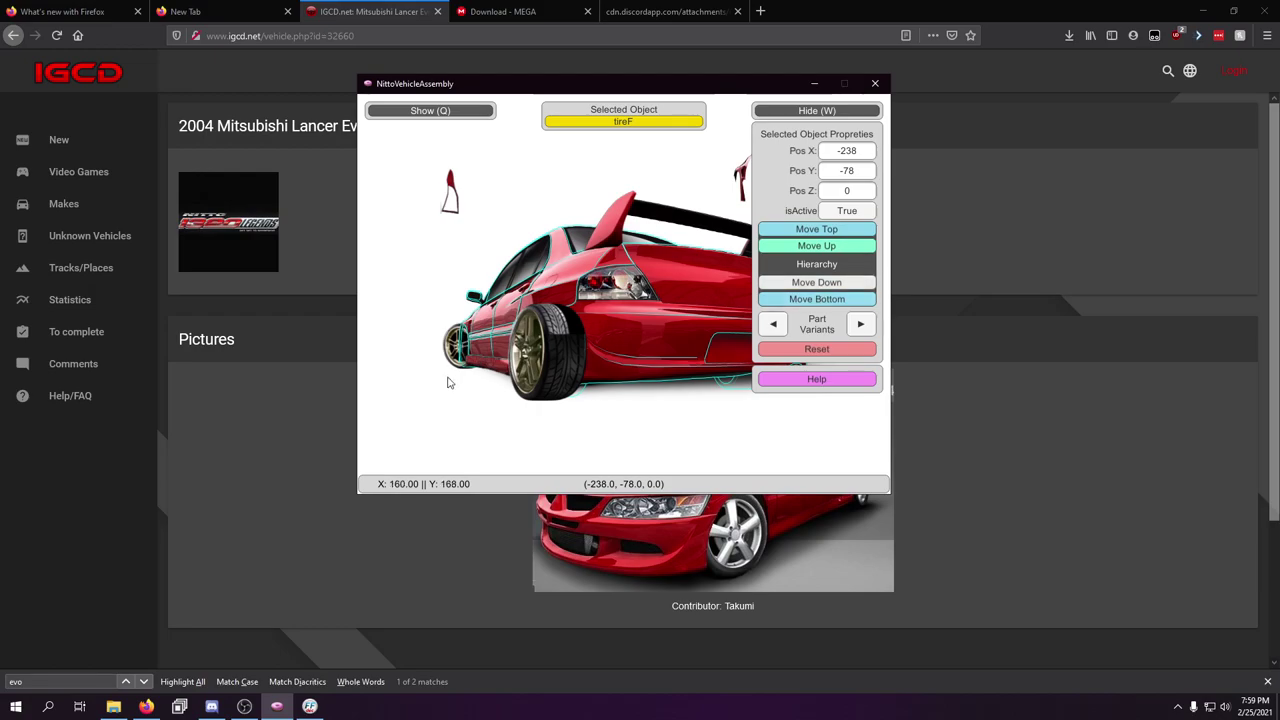
drag(459, 348, 463, 346)
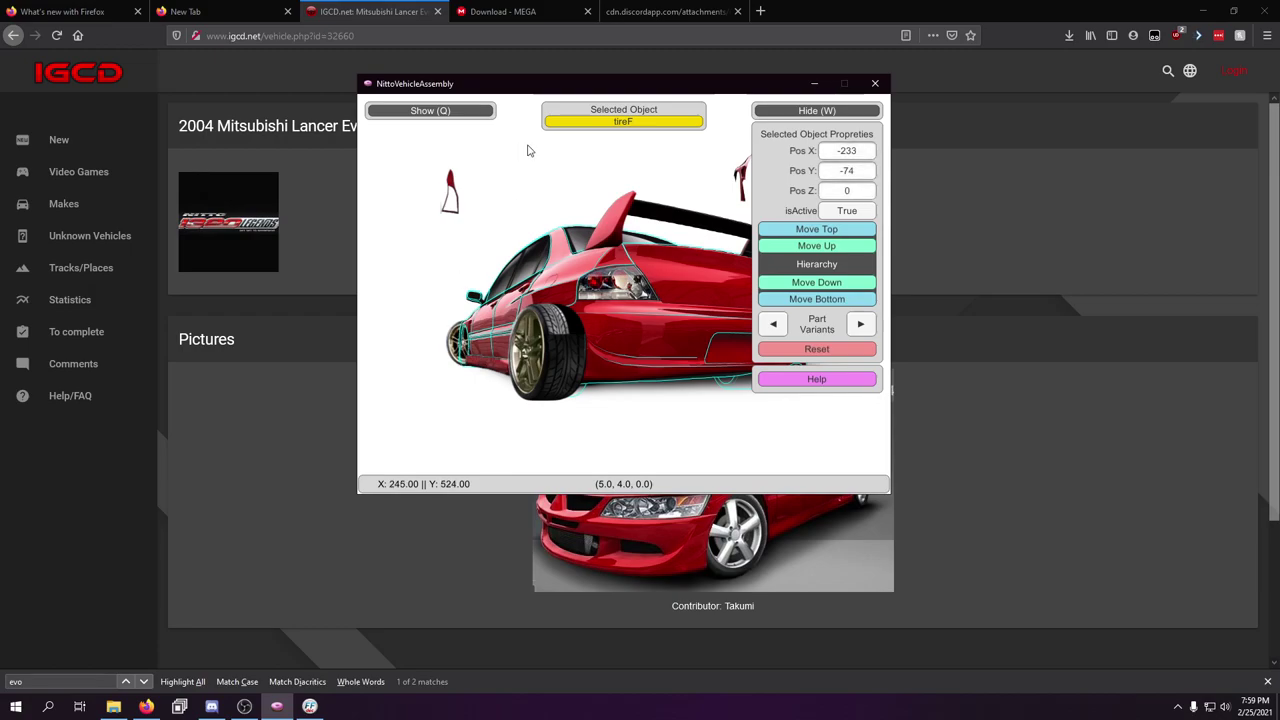
Step: Drag the wheelMaskAddF piece onto the front wheel and fine-tune its placement
click(430, 110)
click(425, 352)
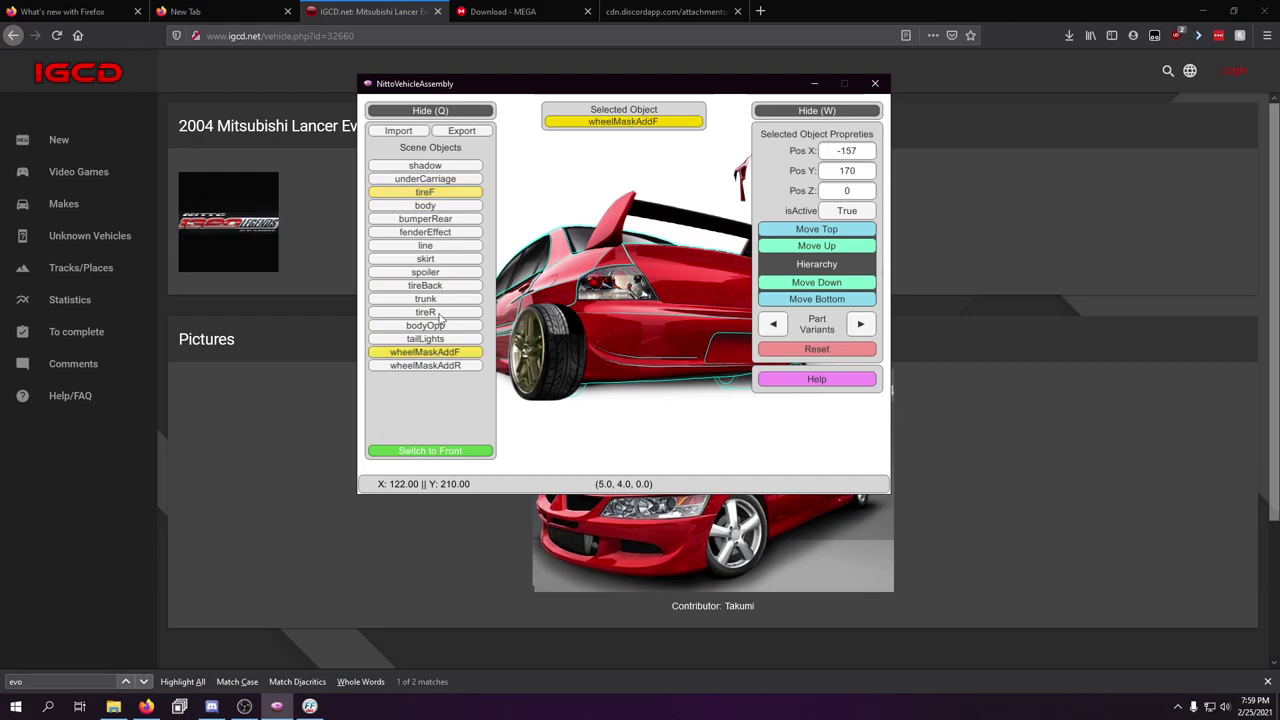
click(446, 112)
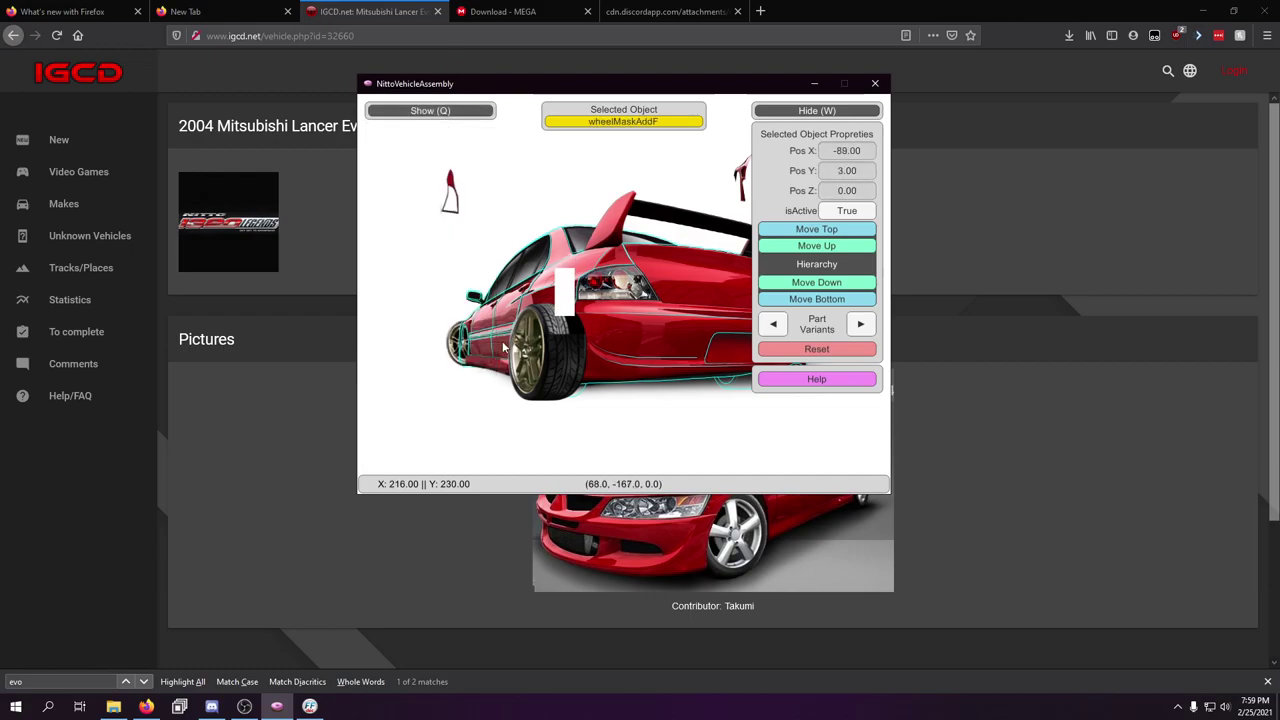
drag(504, 347, 391, 400)
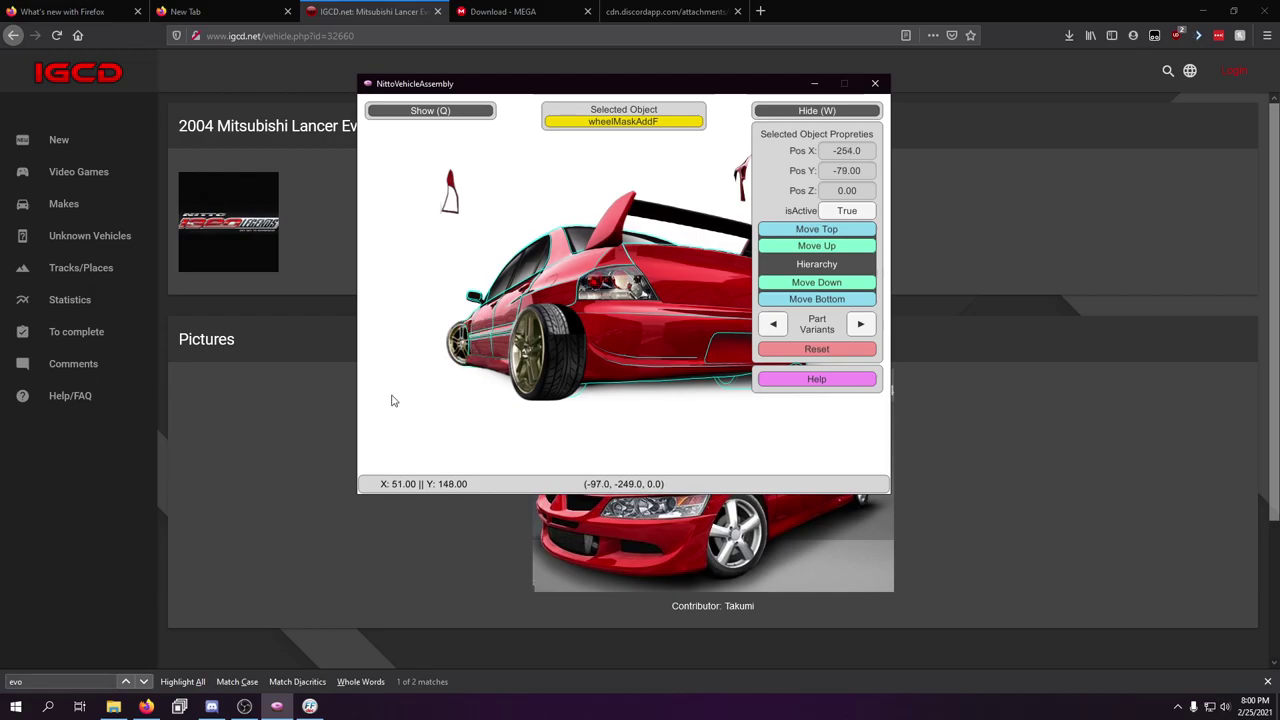
mouse_move(392, 401)
mouse_down()
mouse_move(377, 420)
mouse_move(395, 399)
mouse_up()
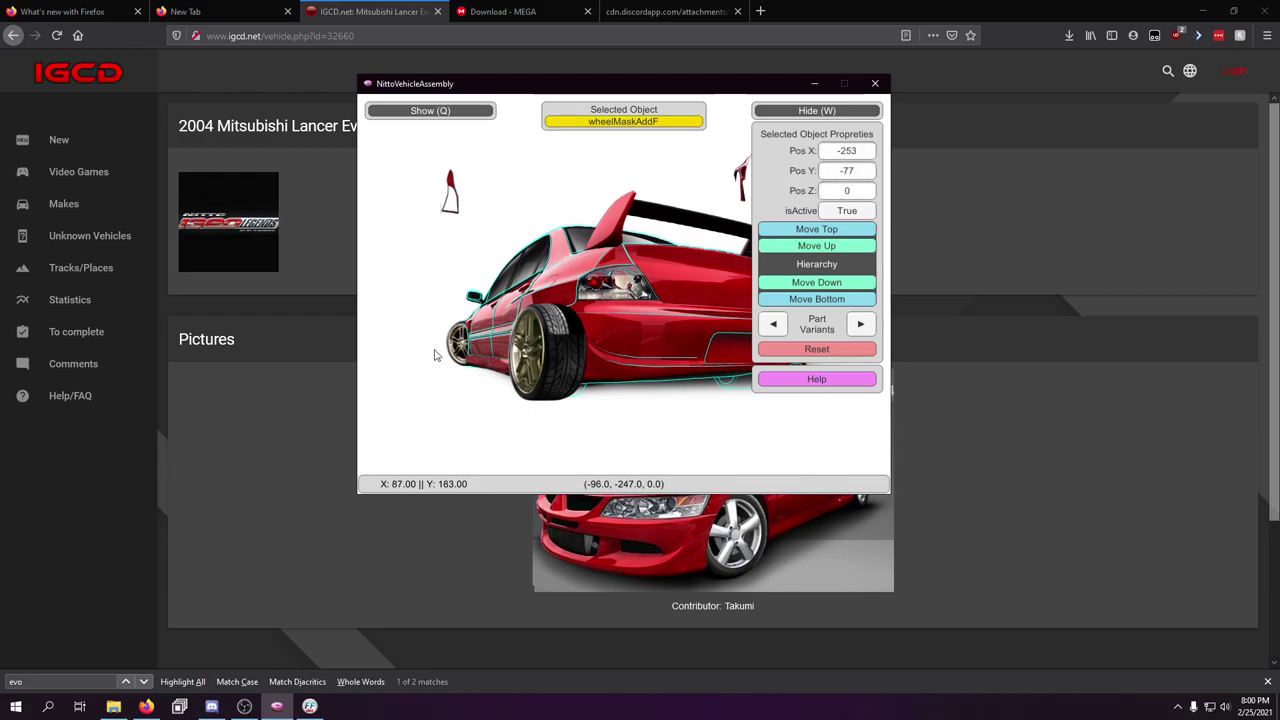
Step: Drag the tireF wheel slightly lower within the front wheel arch
click(425, 110)
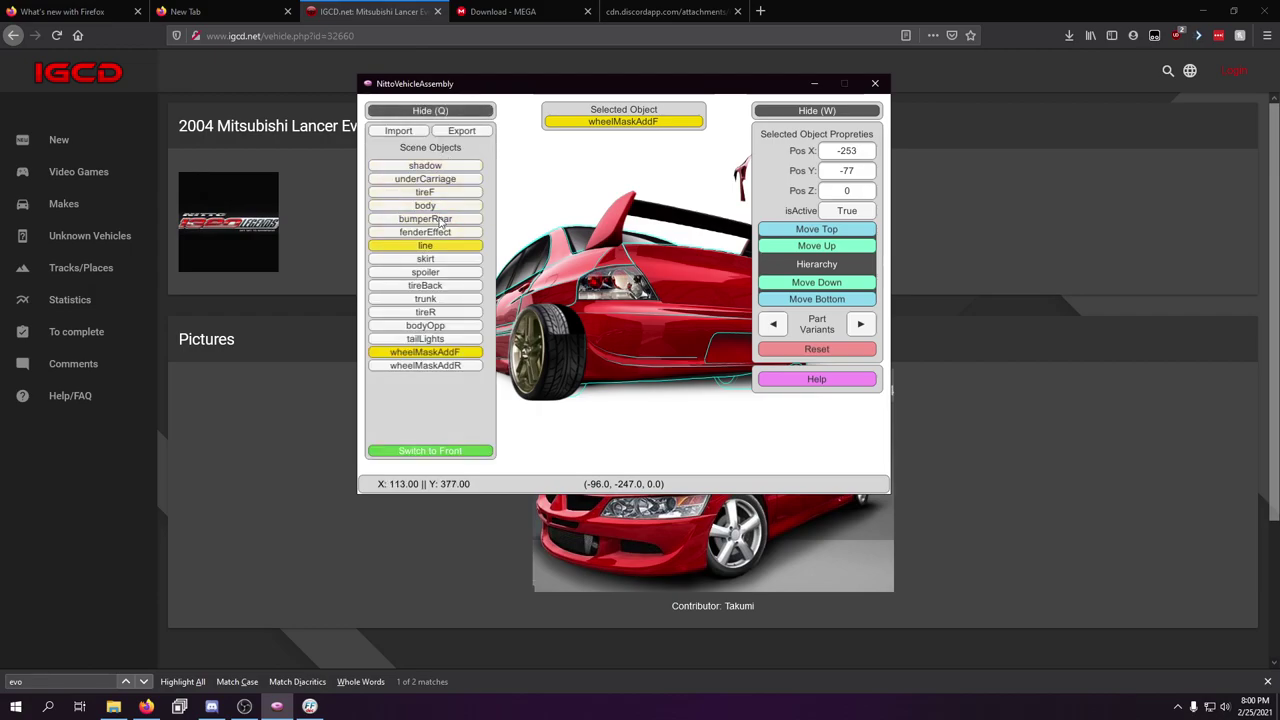
click(450, 192)
click(470, 110)
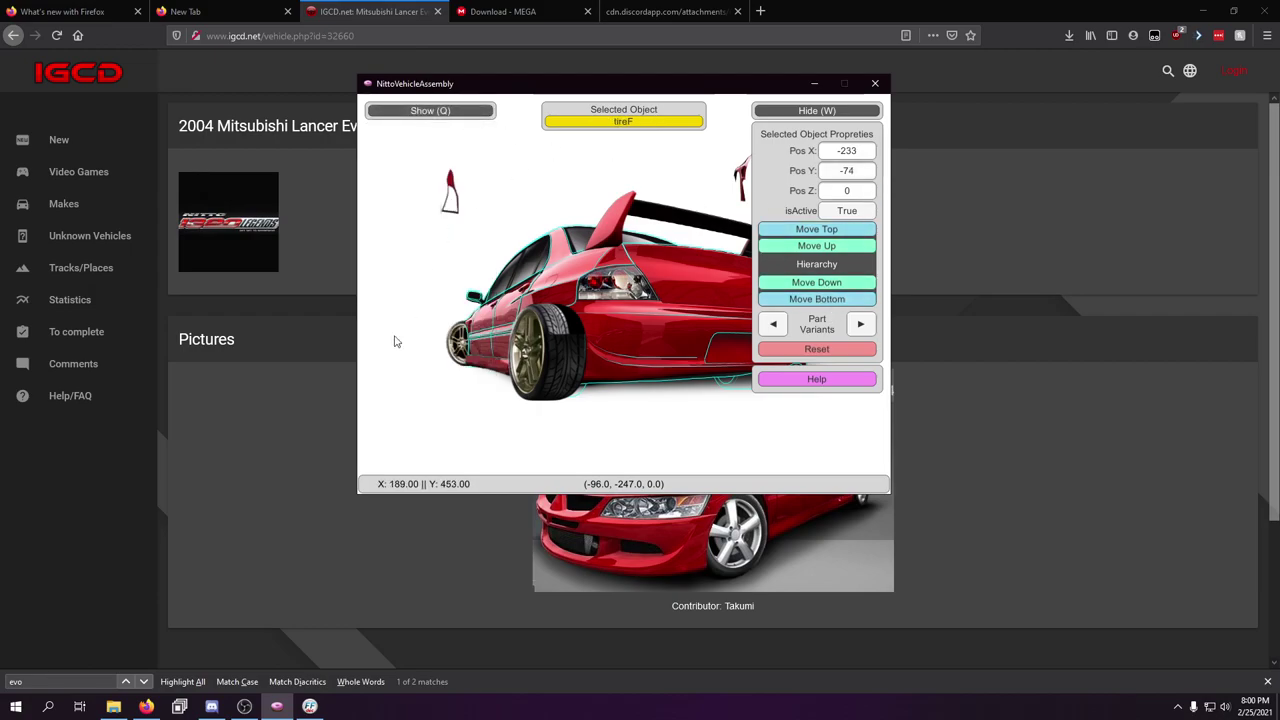
drag(456, 340, 455, 346)
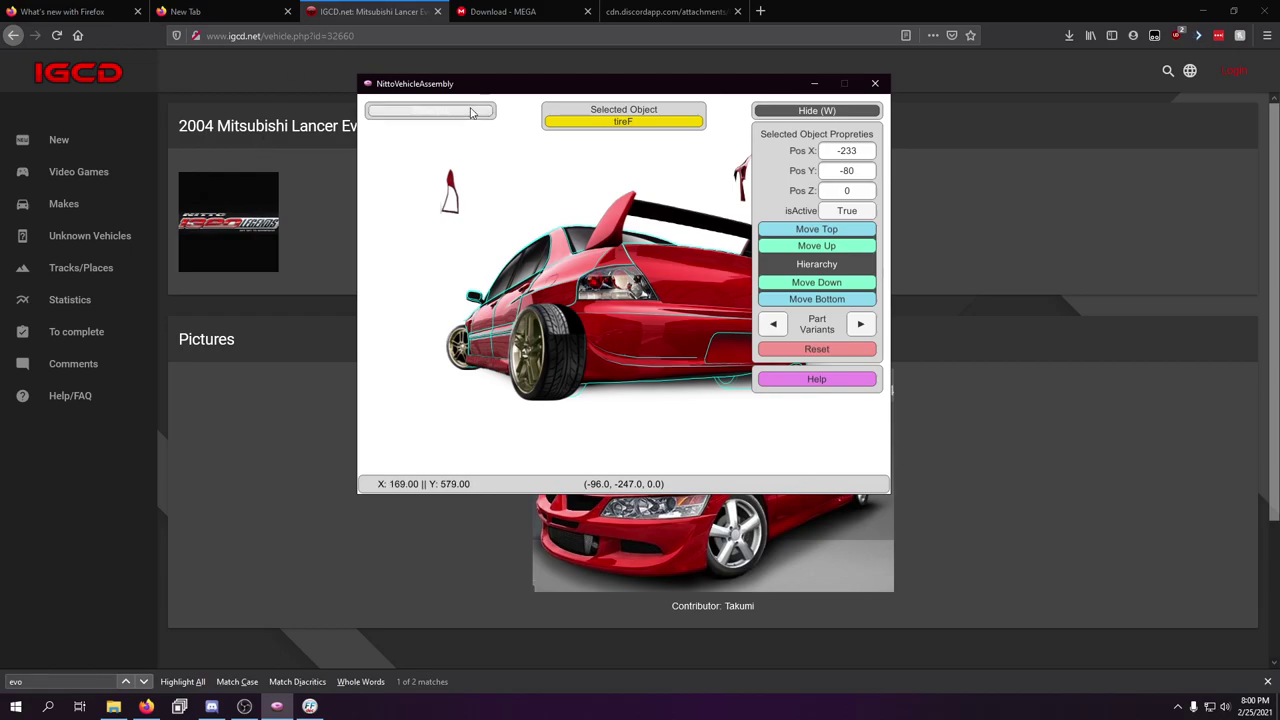
click(430, 111)
click(425, 352)
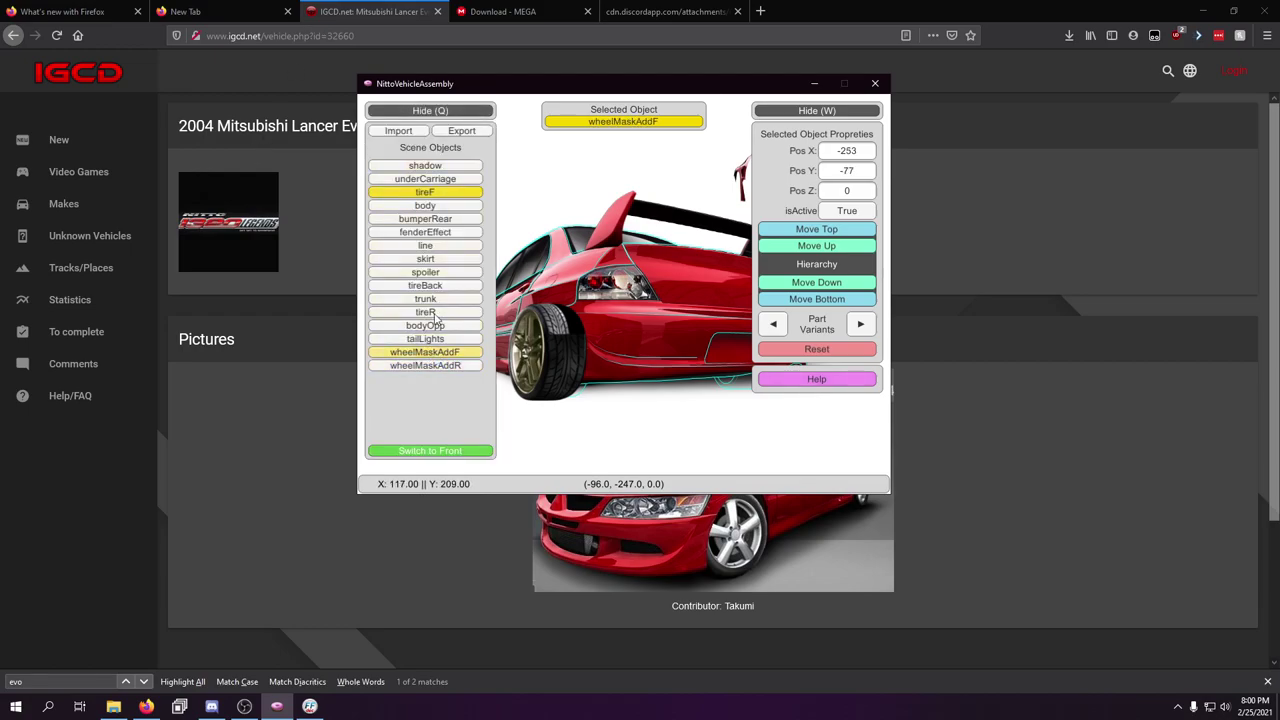
click(443, 111)
click(444, 111)
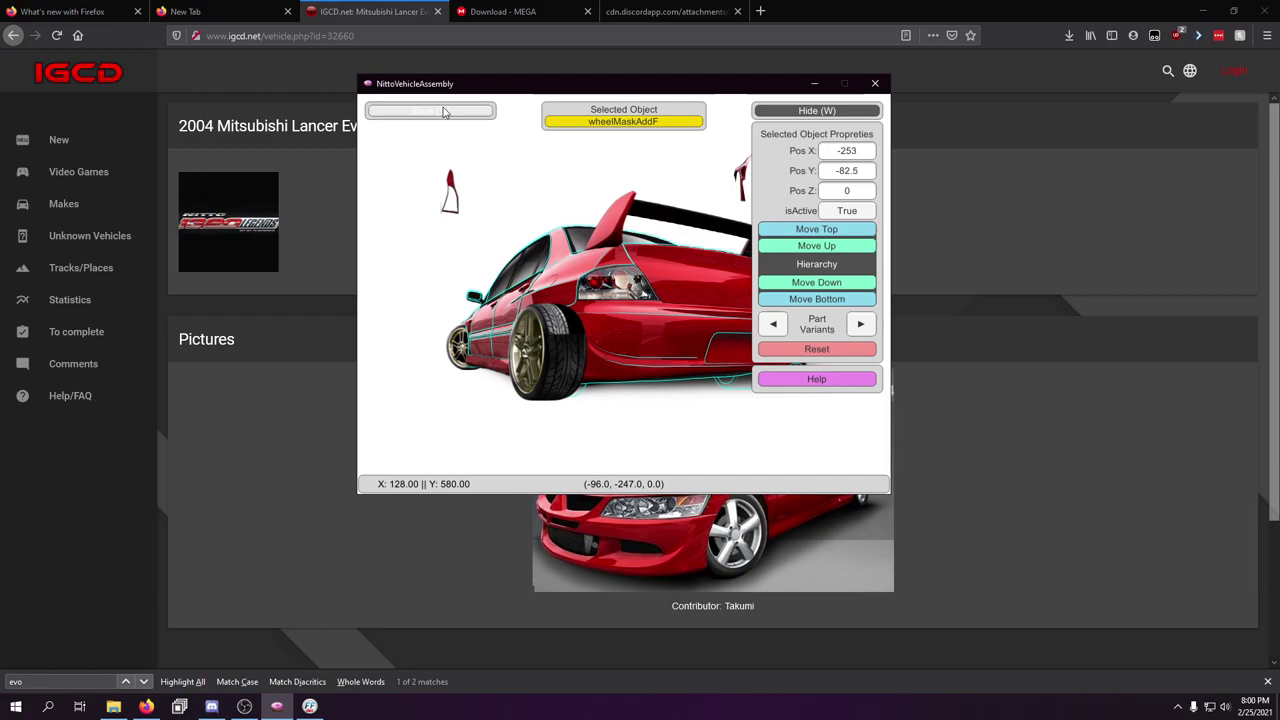
Step: Nudge tireF with the arrow keys to Pos Y -81
key(q)
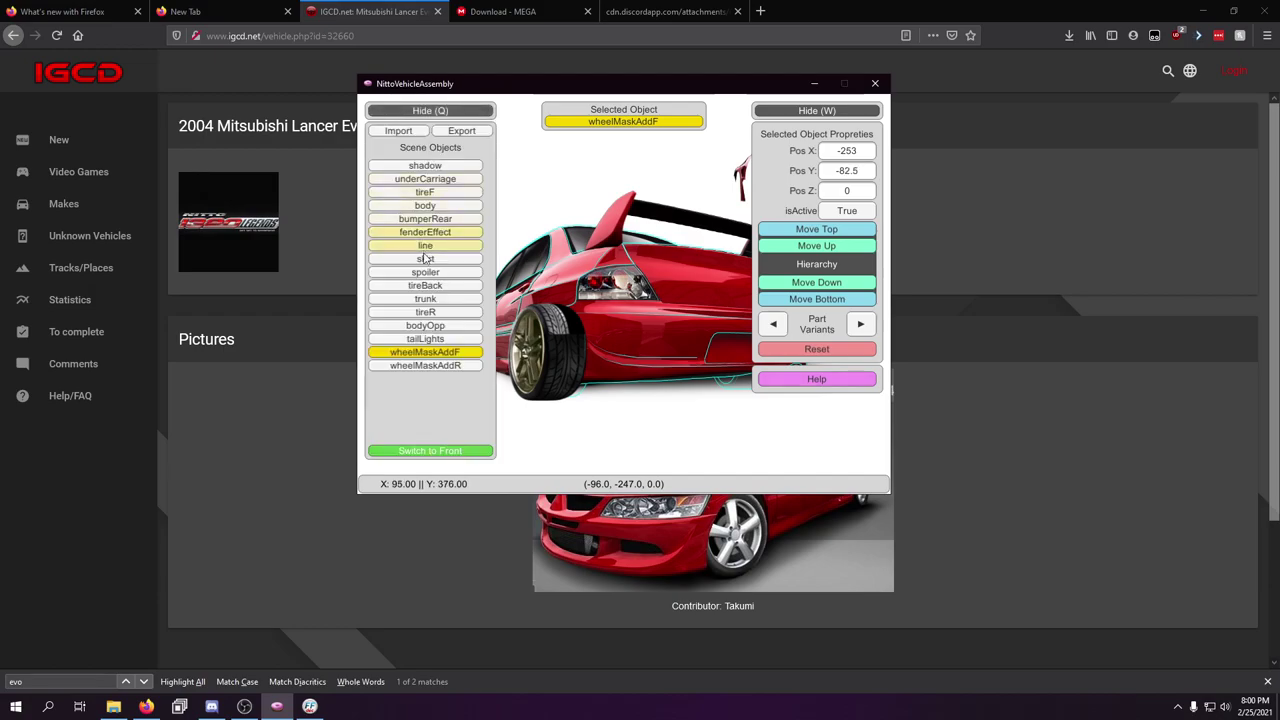
click(432, 191)
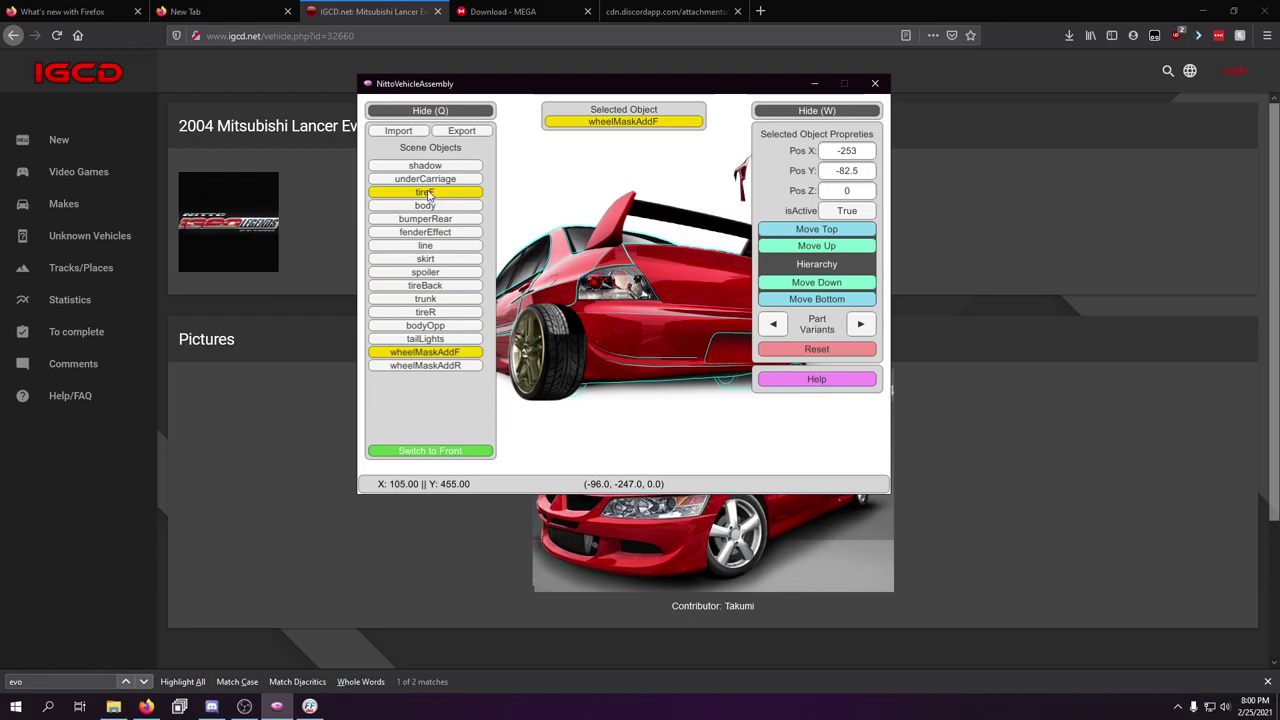
click(433, 112)
key(Down)
key(Down)
key(Down)
key(Down)
key(Down)
key(Down)
key(Down)
key(Down)
key(Down)
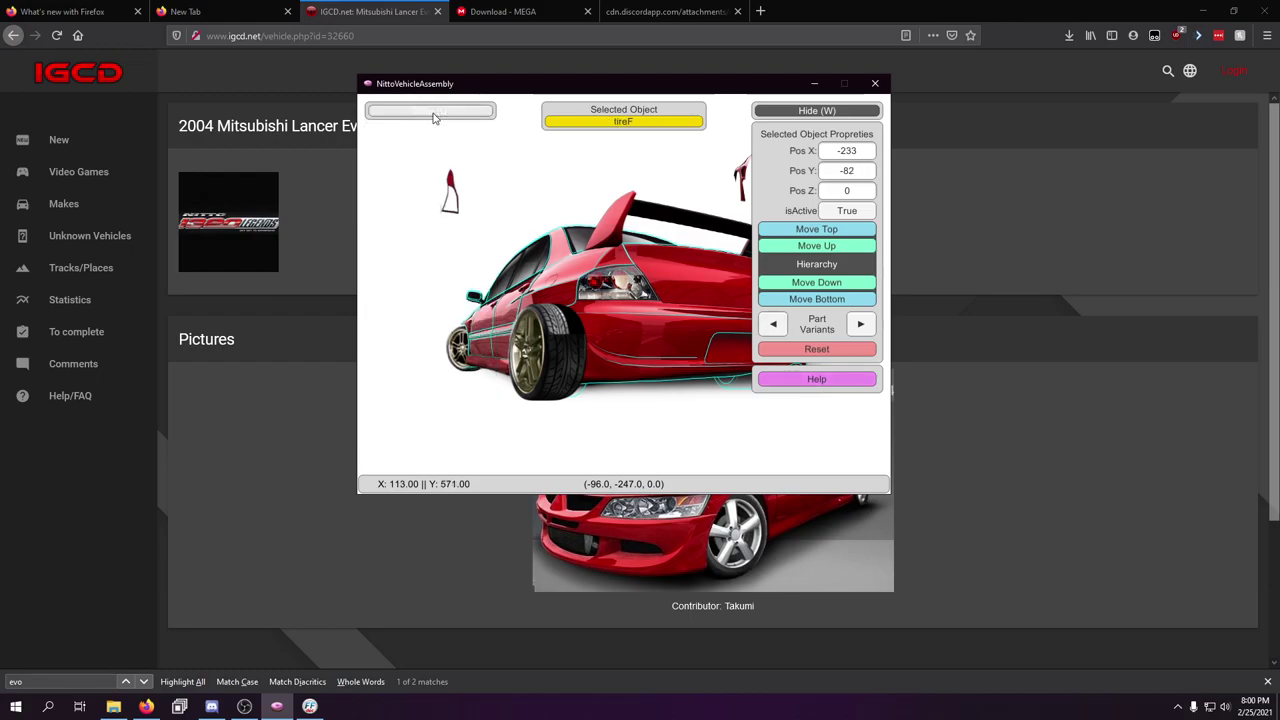
key(Up)
key(Up)
key(Up)
key(Up)
key(Up)
key(Up)
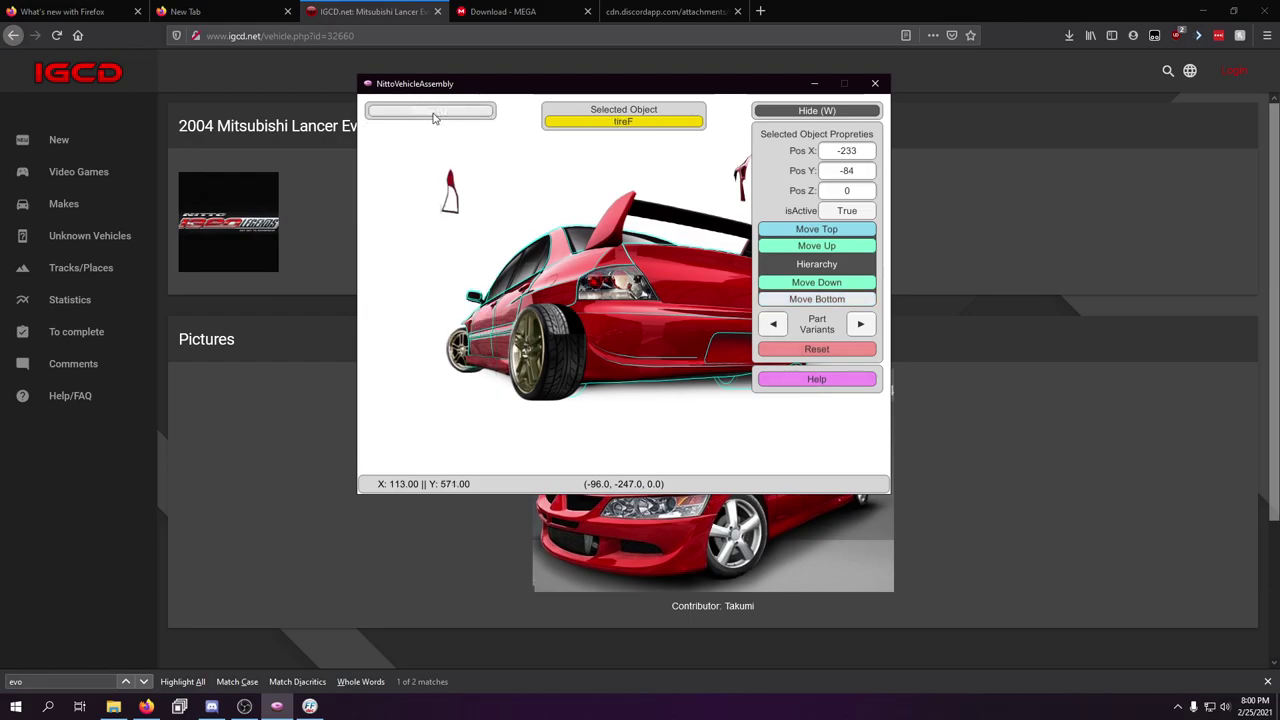
key(Up)
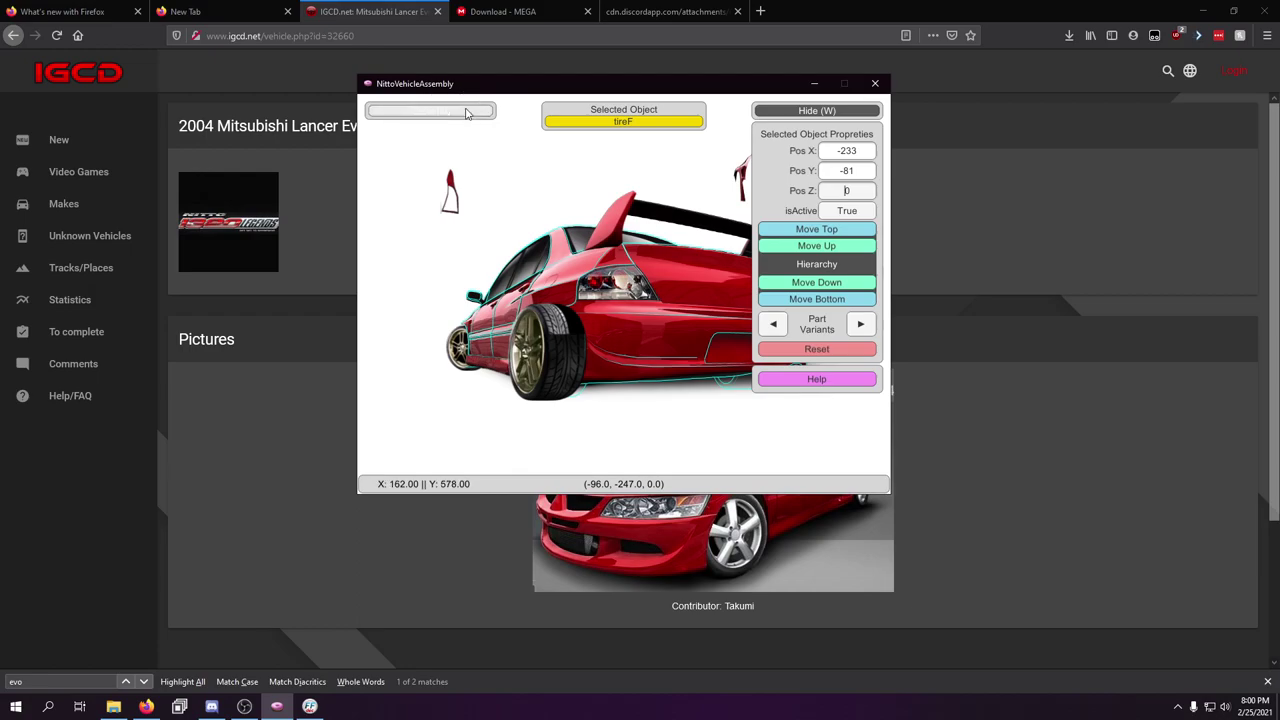
Step: Nudge wheelMaskAddF with the arrow keys to Pos Y -85.5, at -253, -85.5
click(410, 114)
click(433, 353)
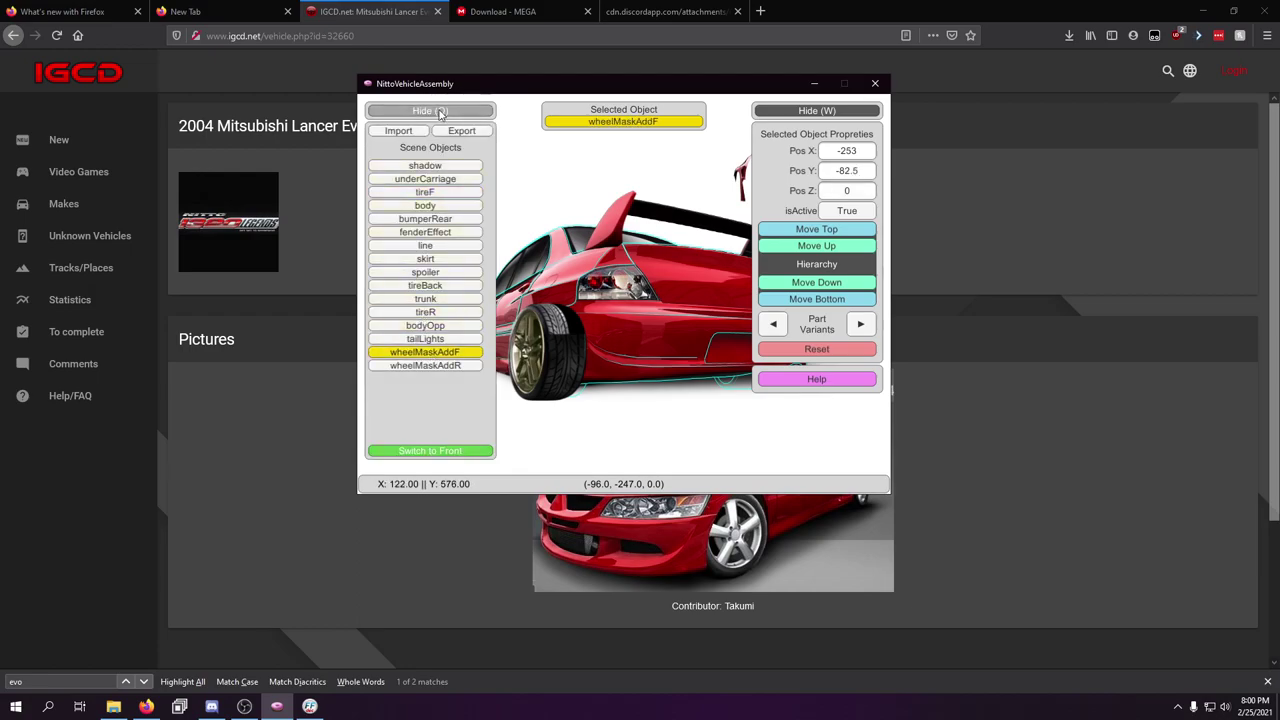
click(438, 111)
key(Down)
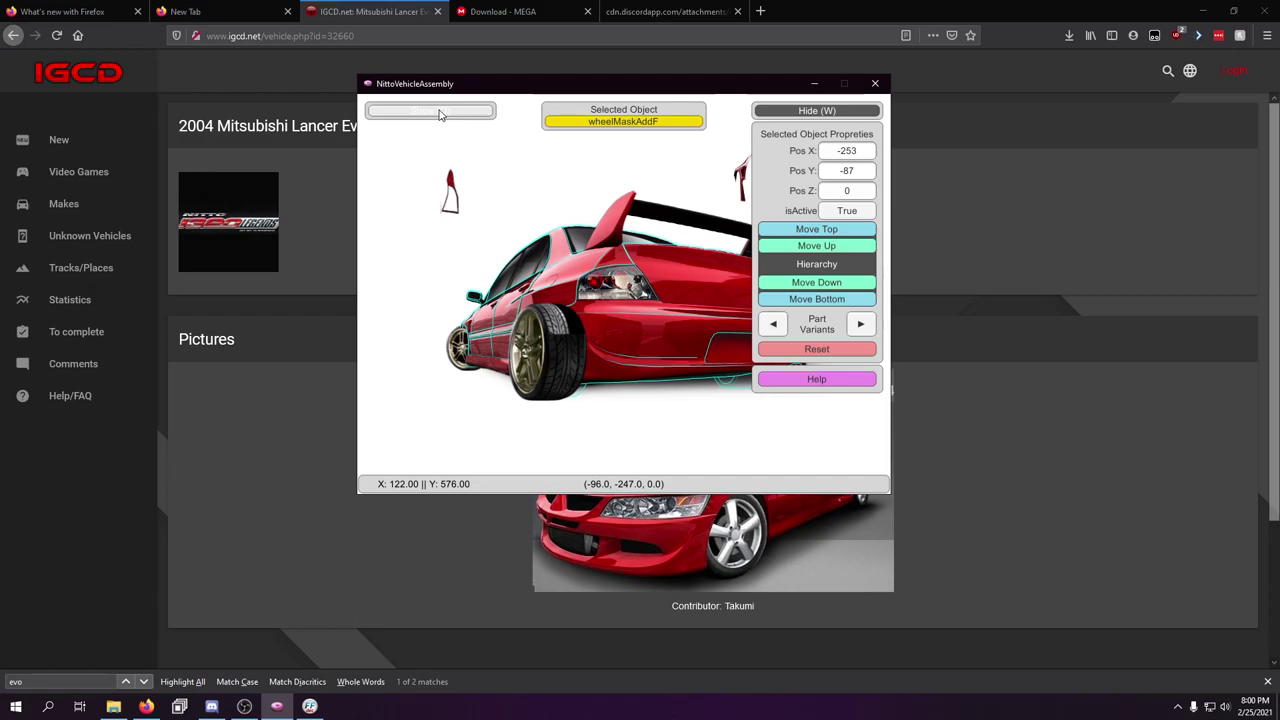
key(Up)
key(Up)
click(438, 113)
click(438, 113)
click(438, 113)
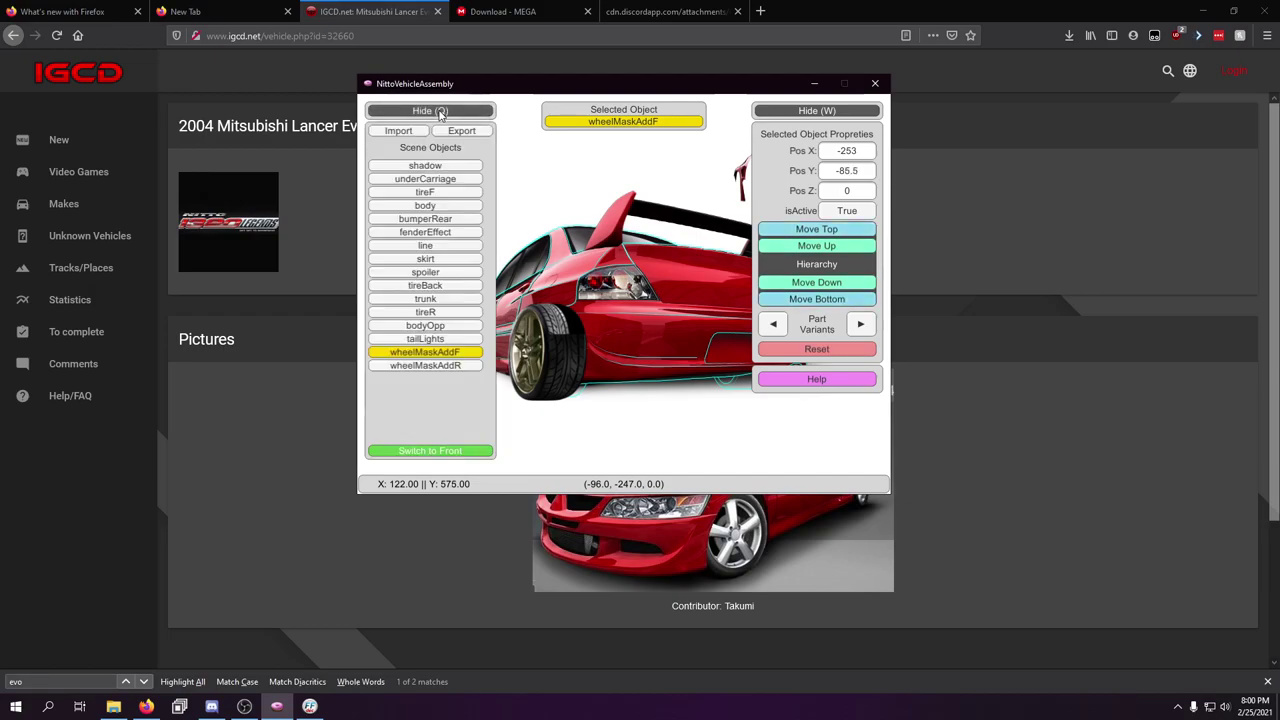
Step: Adjust the tireR wheel's height and send it one layer further back
click(440, 312)
click(452, 111)
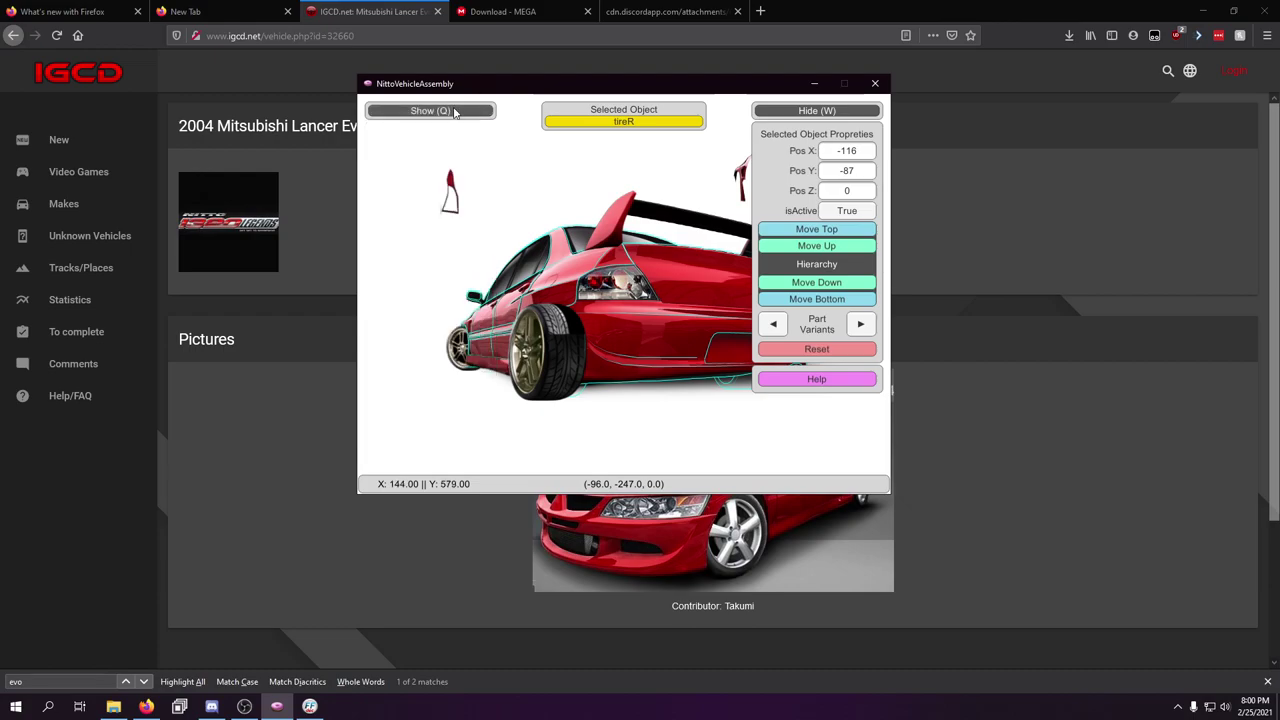
key(Down)
key(Down)
key(Down)
key(Up)
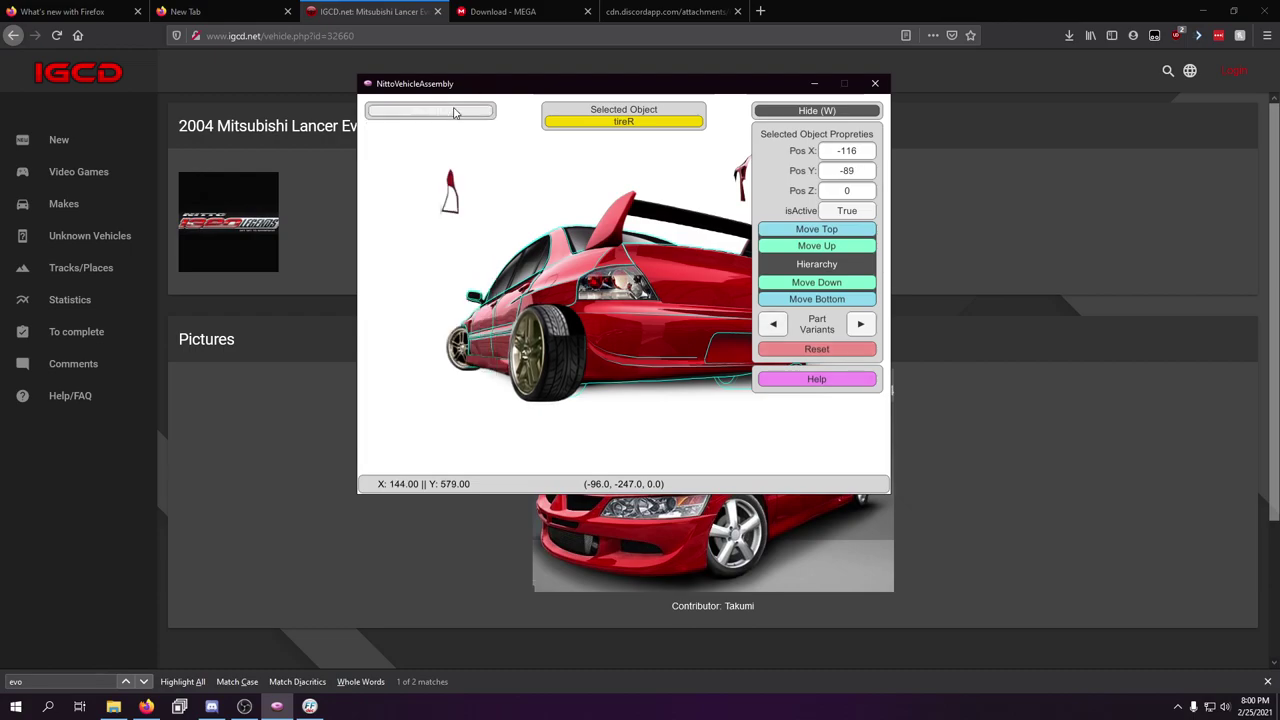
click(835, 283)
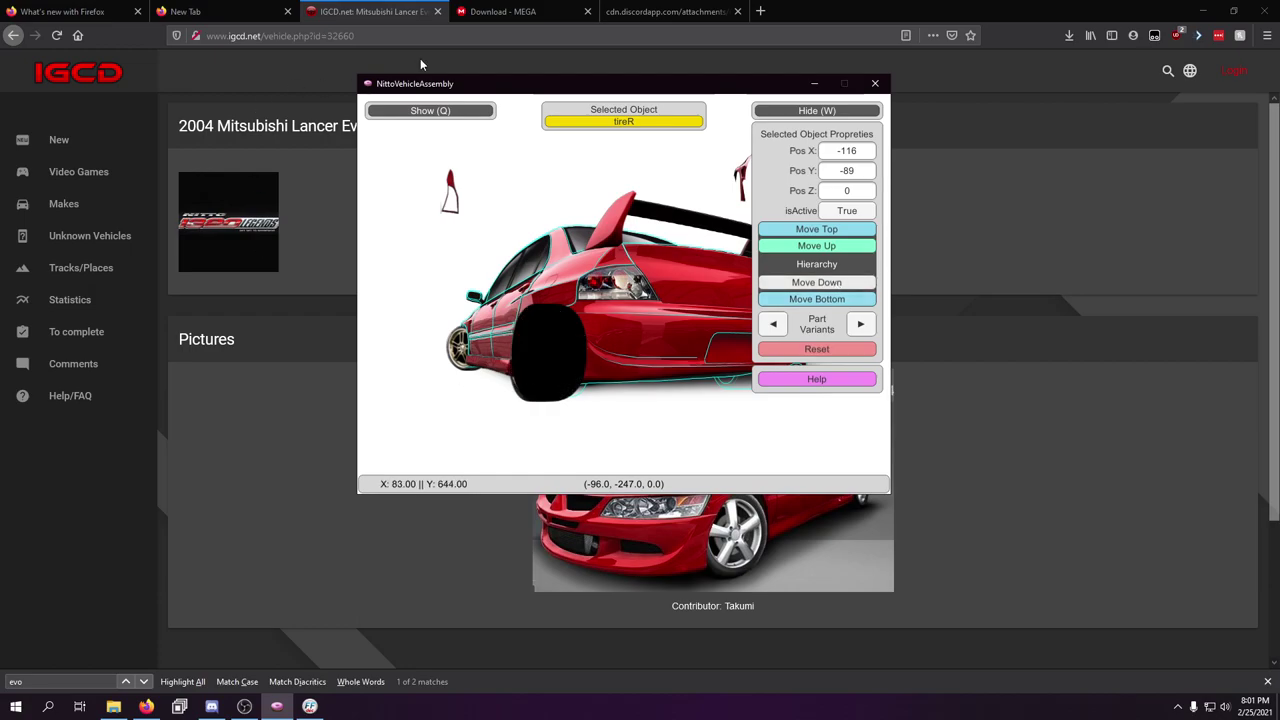
Step: Hide the black tireBack shape and place tireR beneath underCarriage in the layer order
click(434, 112)
click(424, 205)
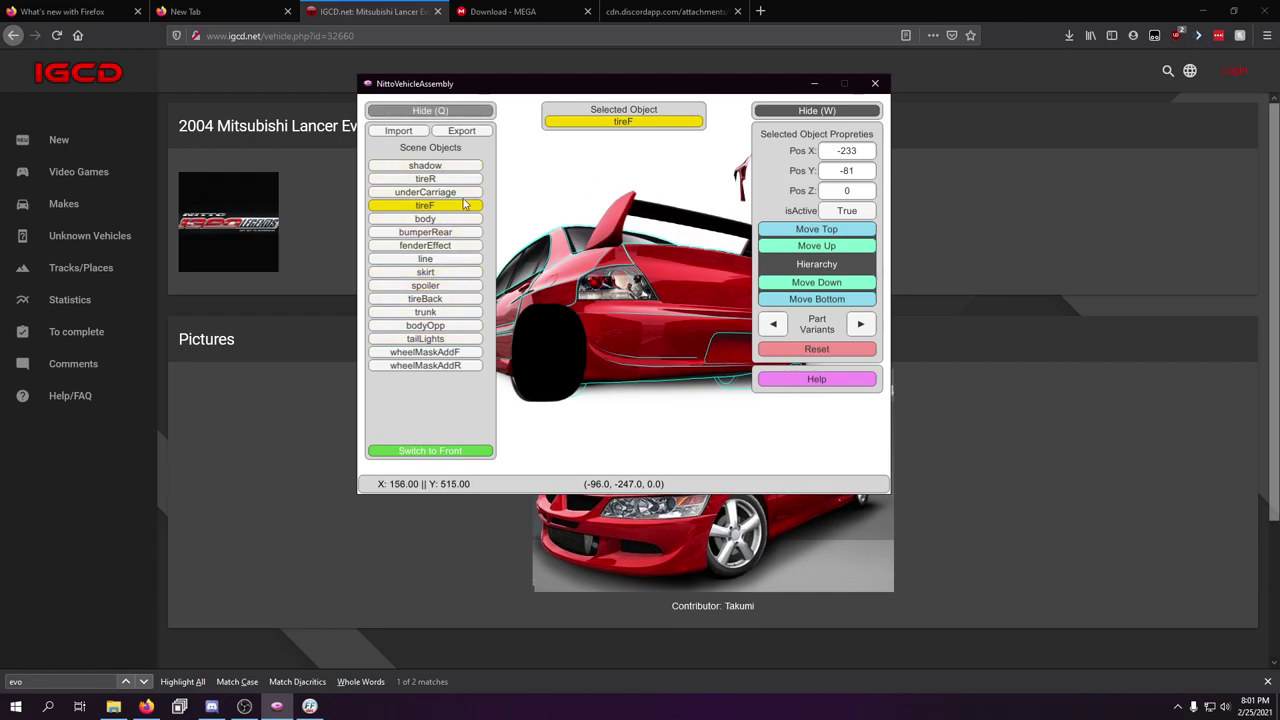
click(443, 303)
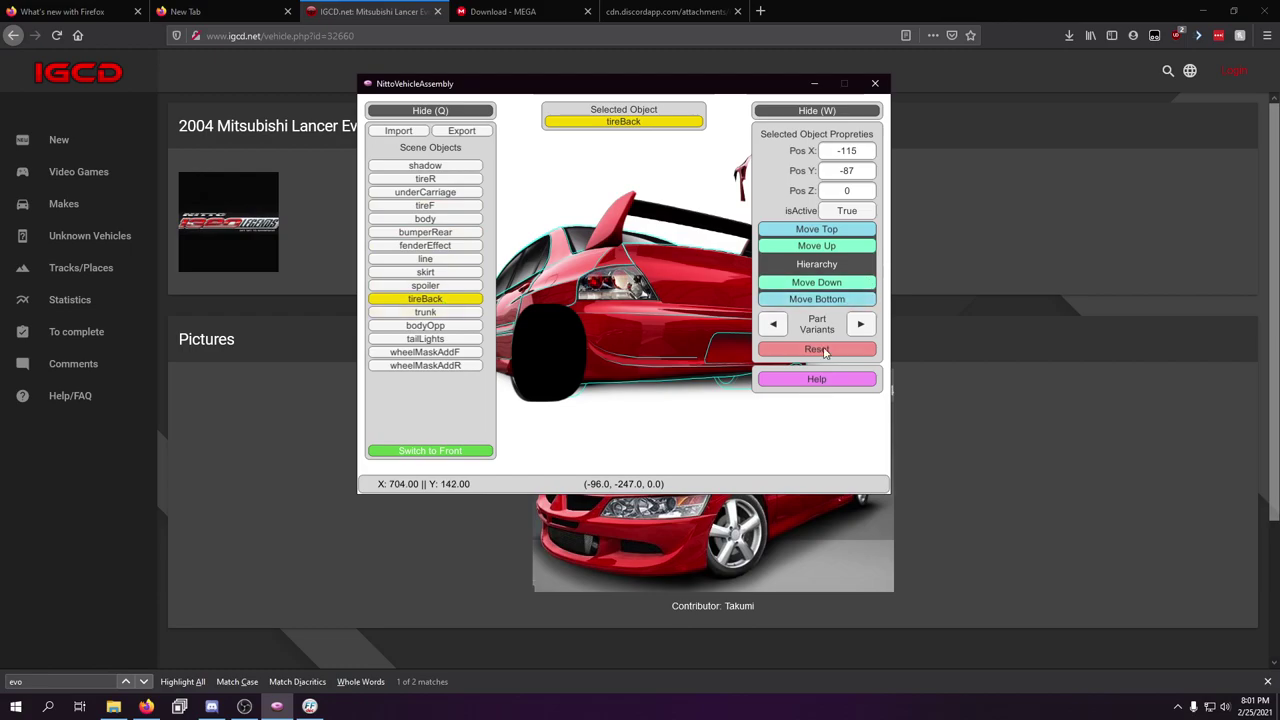
click(858, 211)
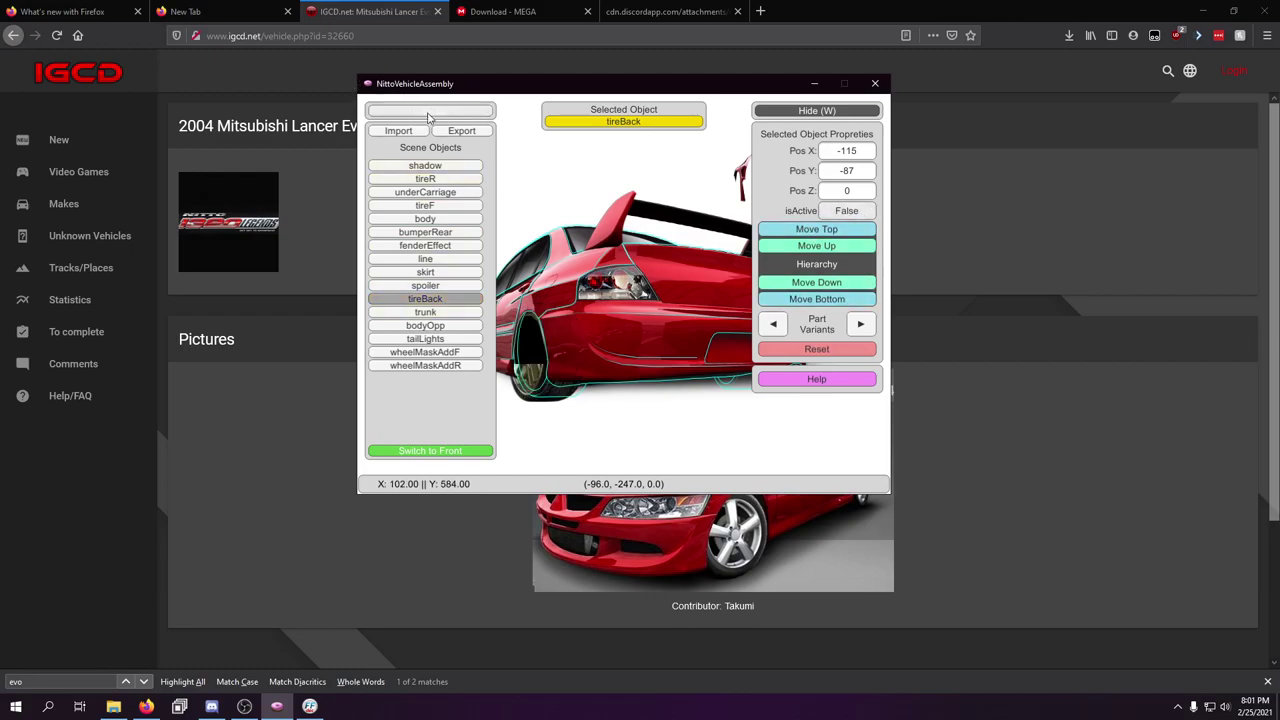
click(425, 205)
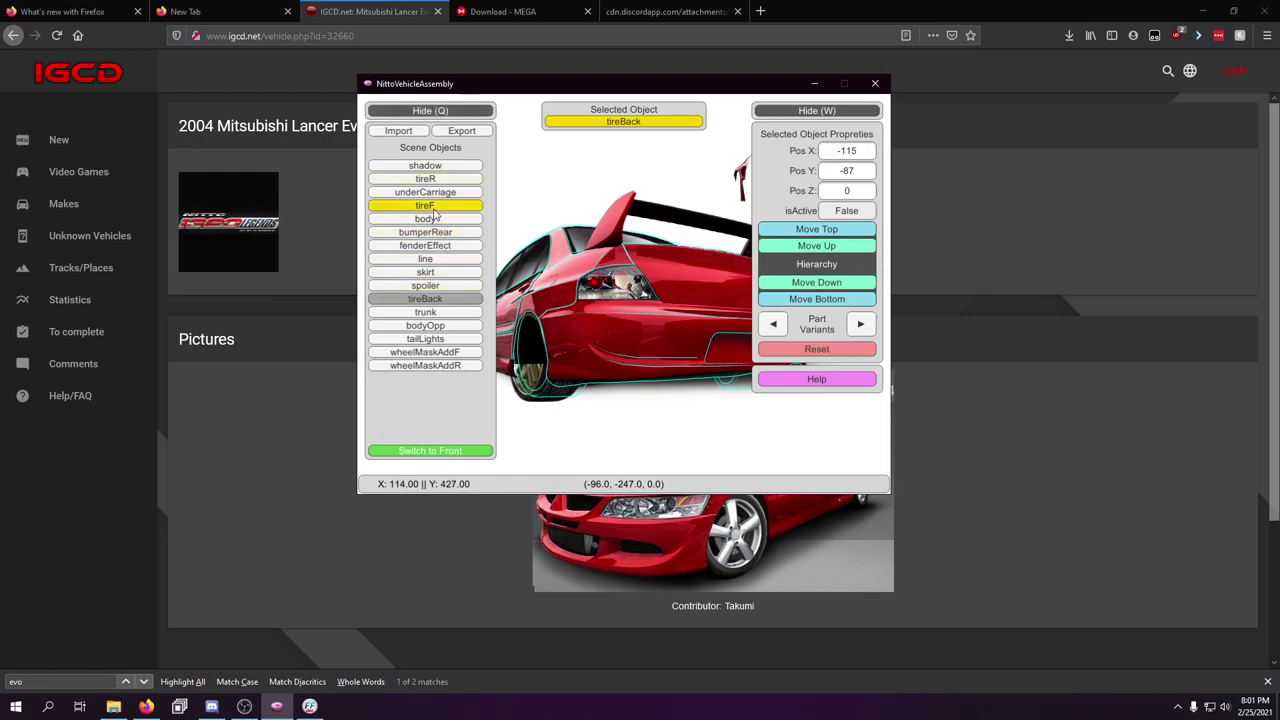
click(645, 265)
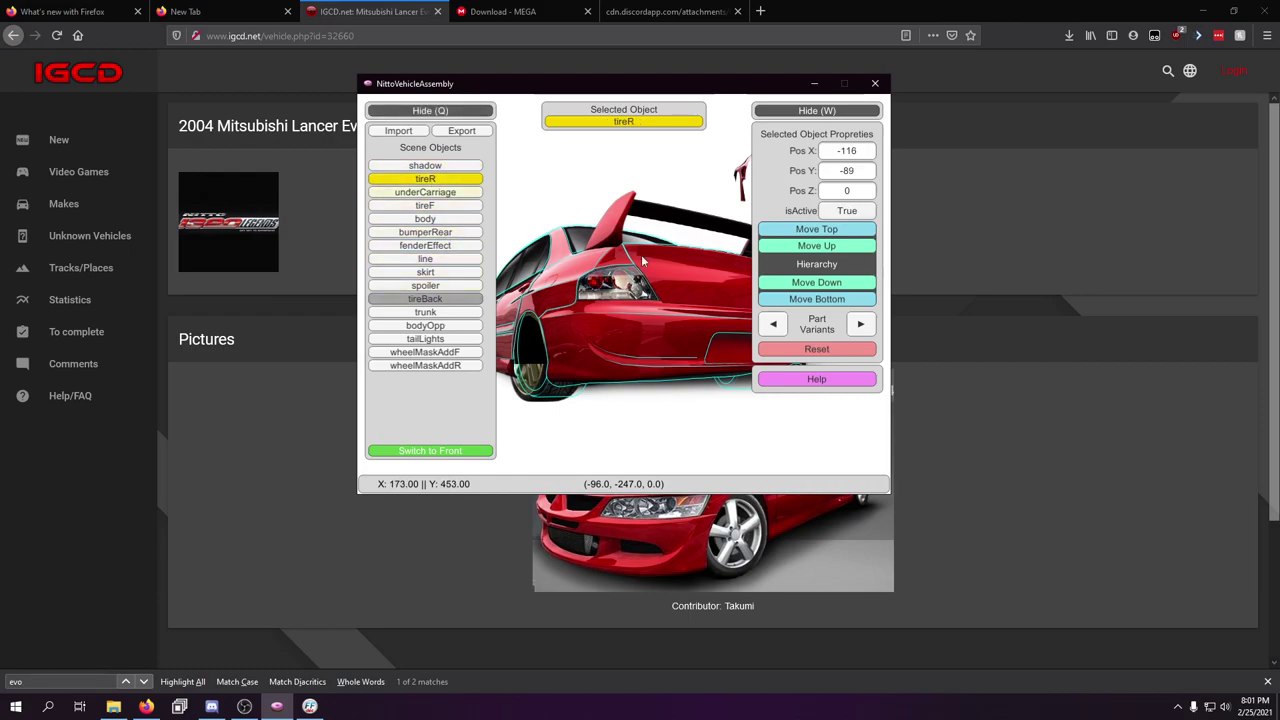
click(852, 285)
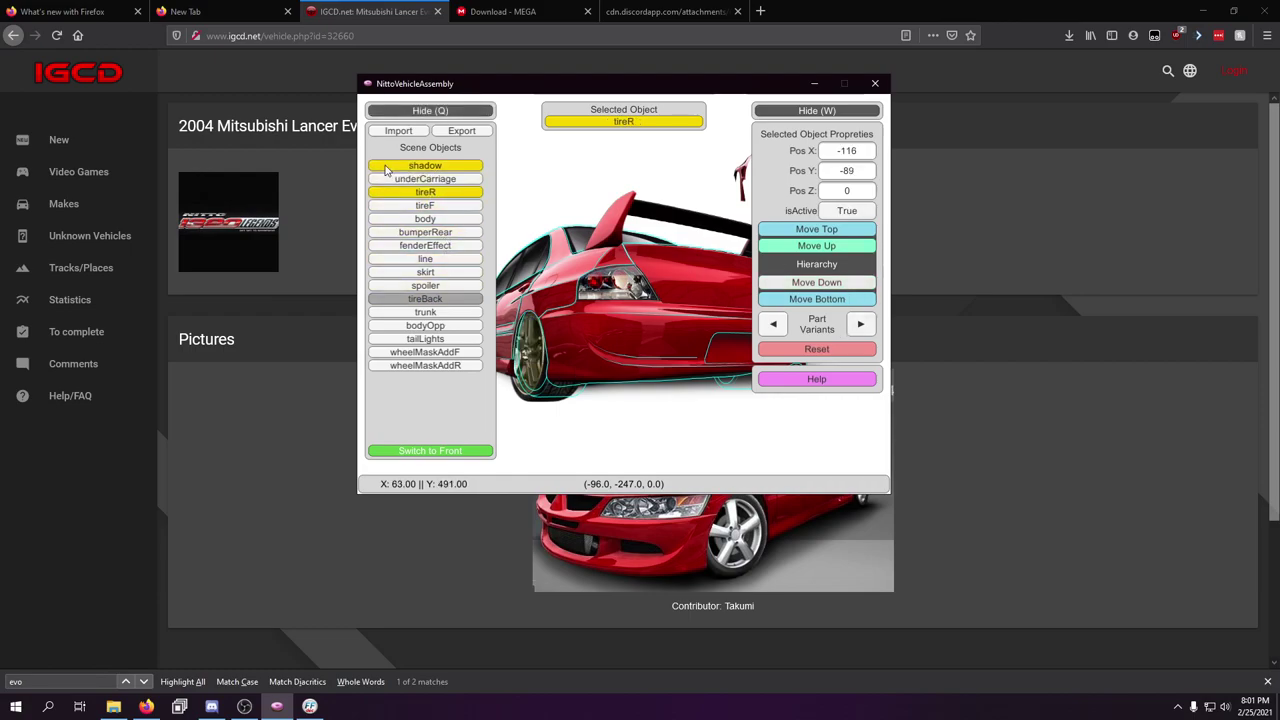
click(470, 111)
Step: Nudge tireR to Pos X -104.5, fitting it into the near rear wheel arch
drag(540, 372, 548, 368)
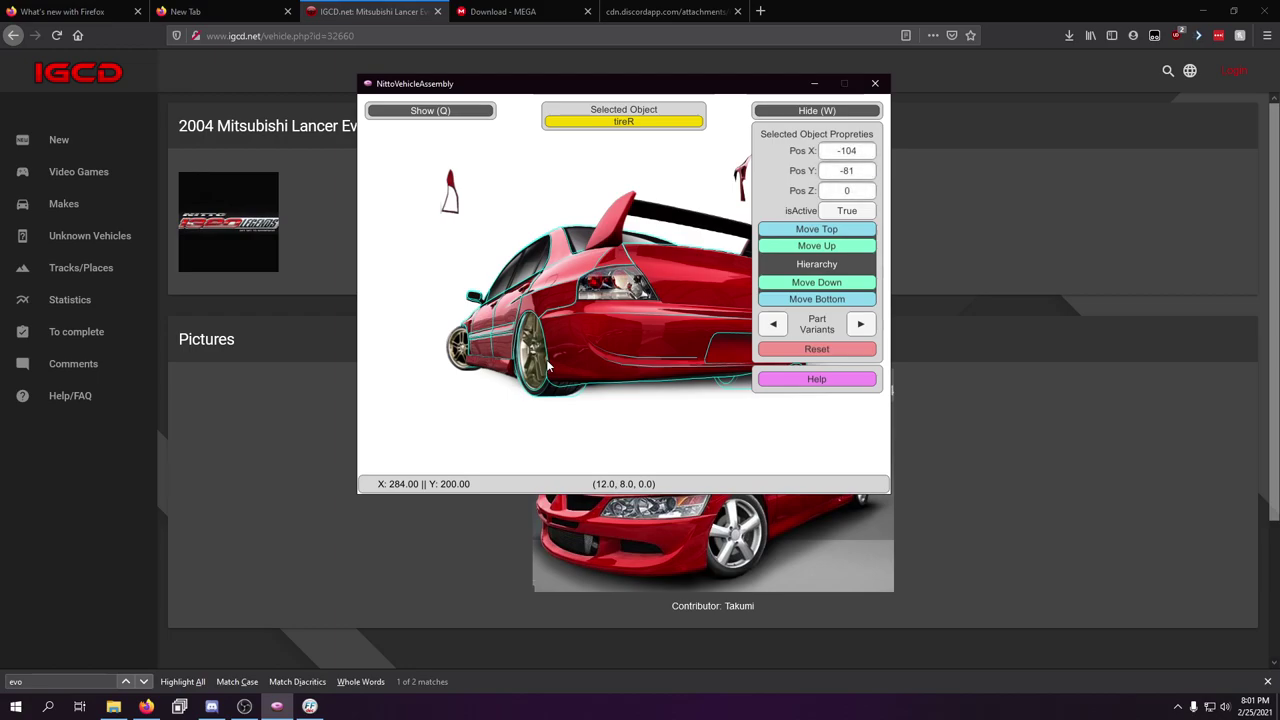
key(Right)
key(Right)
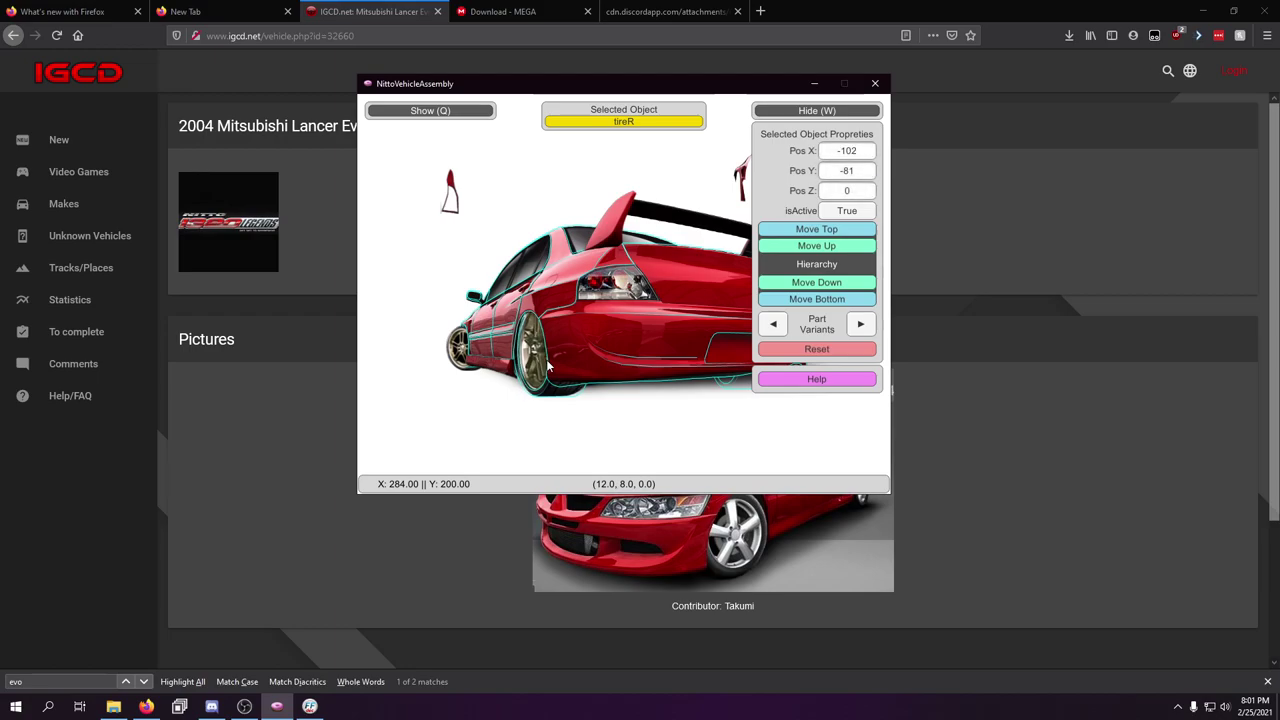
key(Left)
key(Left)
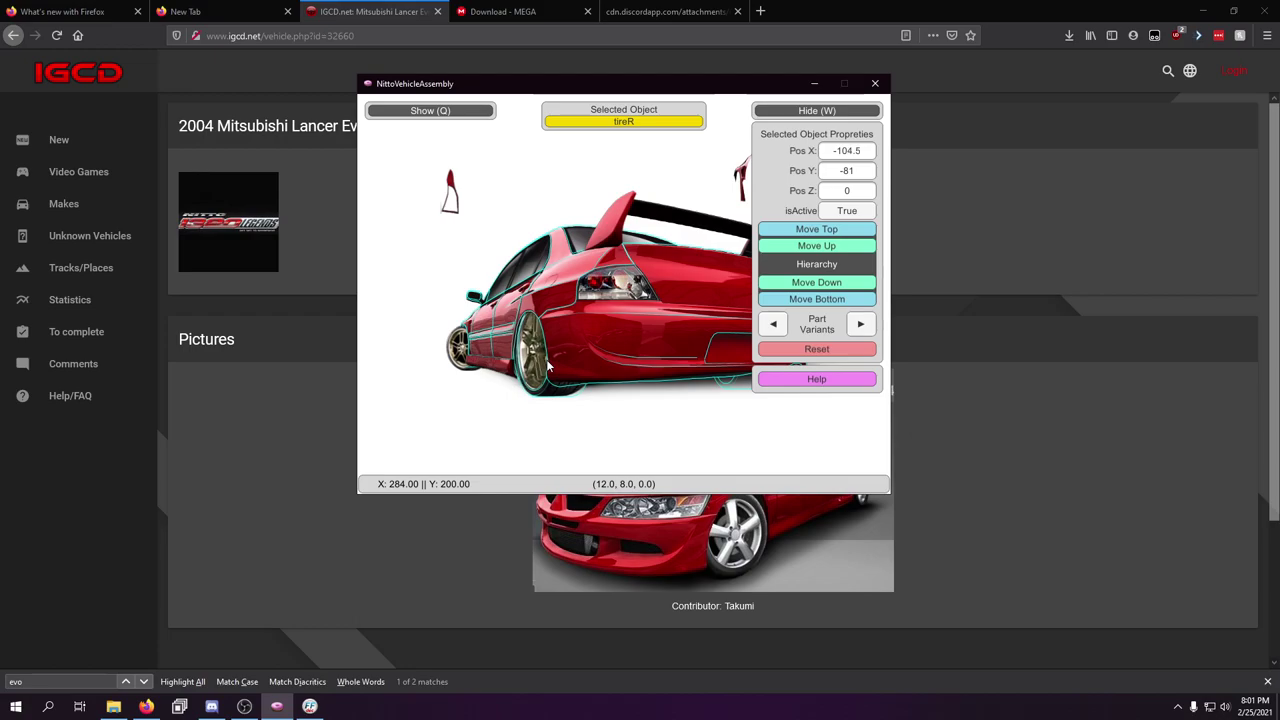
Step: Move tireBack up the drawing order past bumperRear, body and tireF until above tireR
click(430, 110)
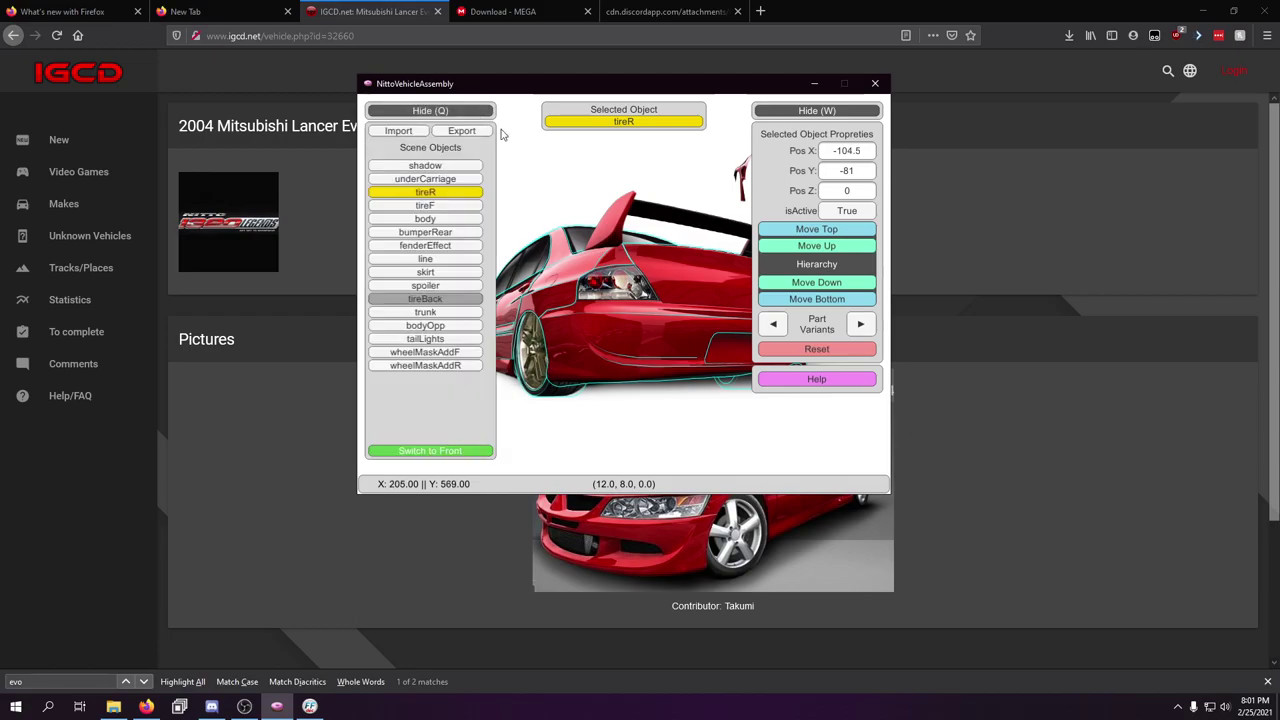
click(444, 302)
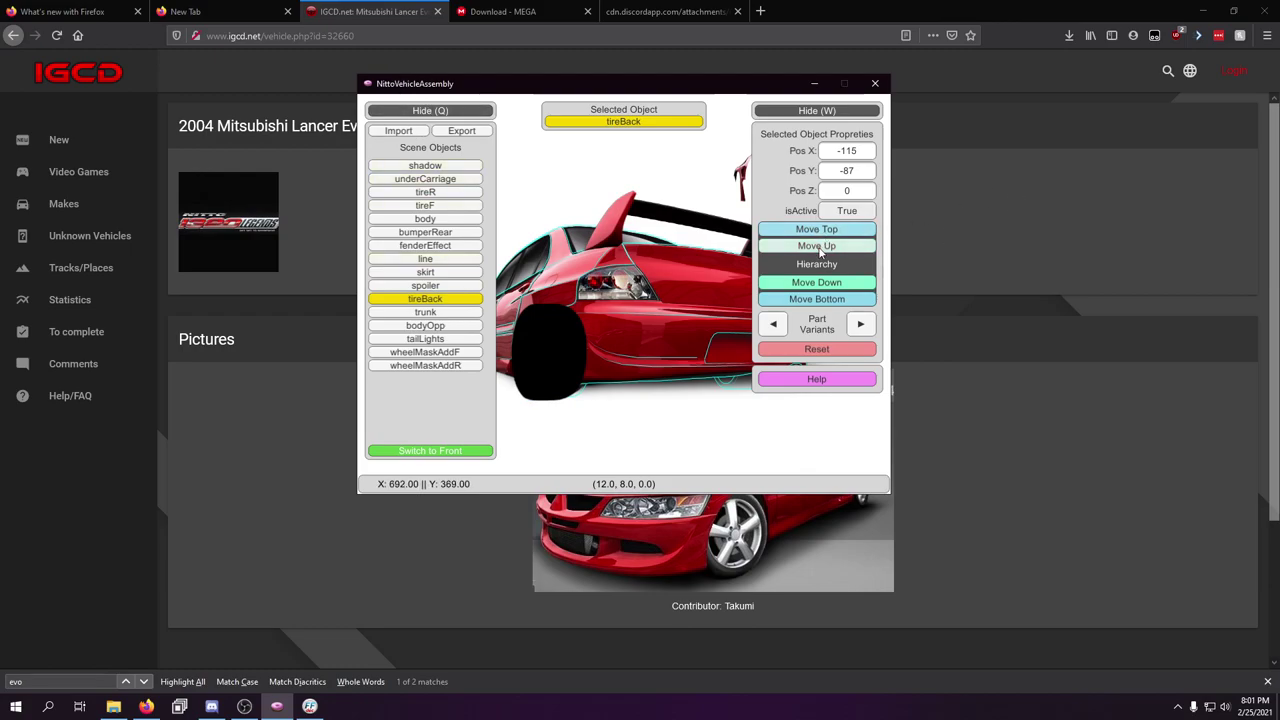
click(817, 246)
click(817, 246)
click(817, 246)
click(817, 246)
click(817, 246)
click(817, 246)
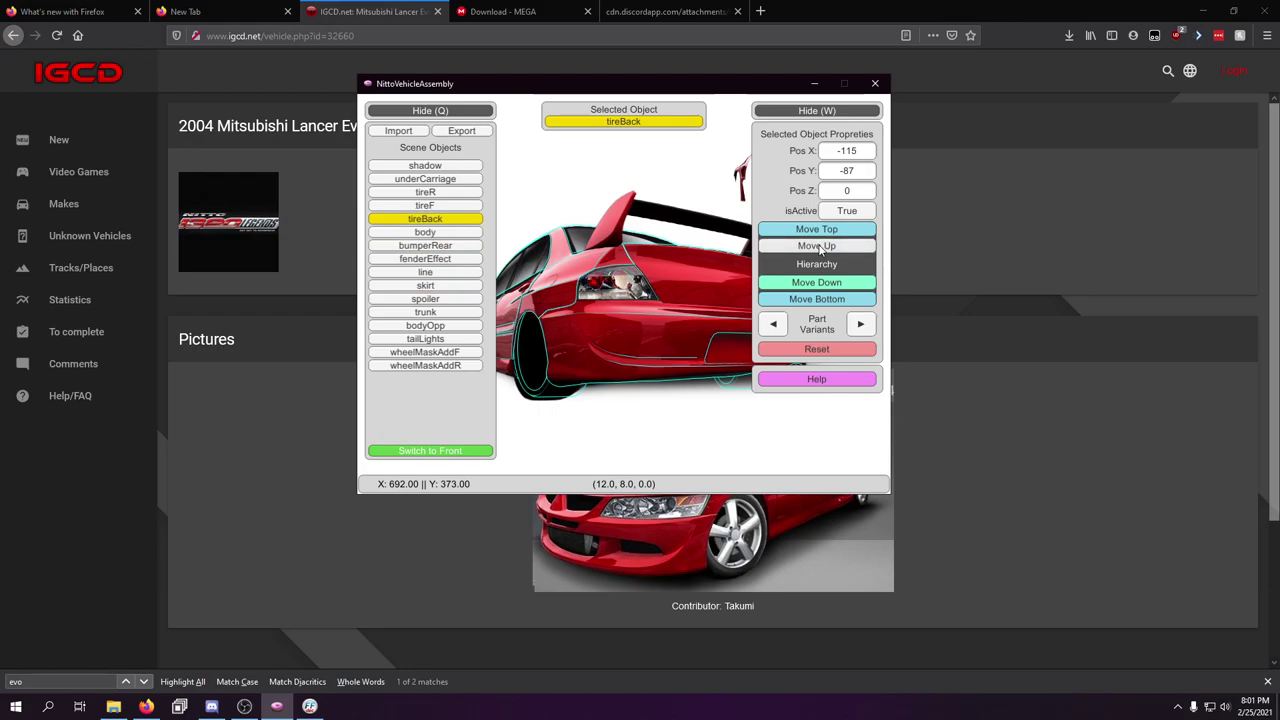
click(819, 249)
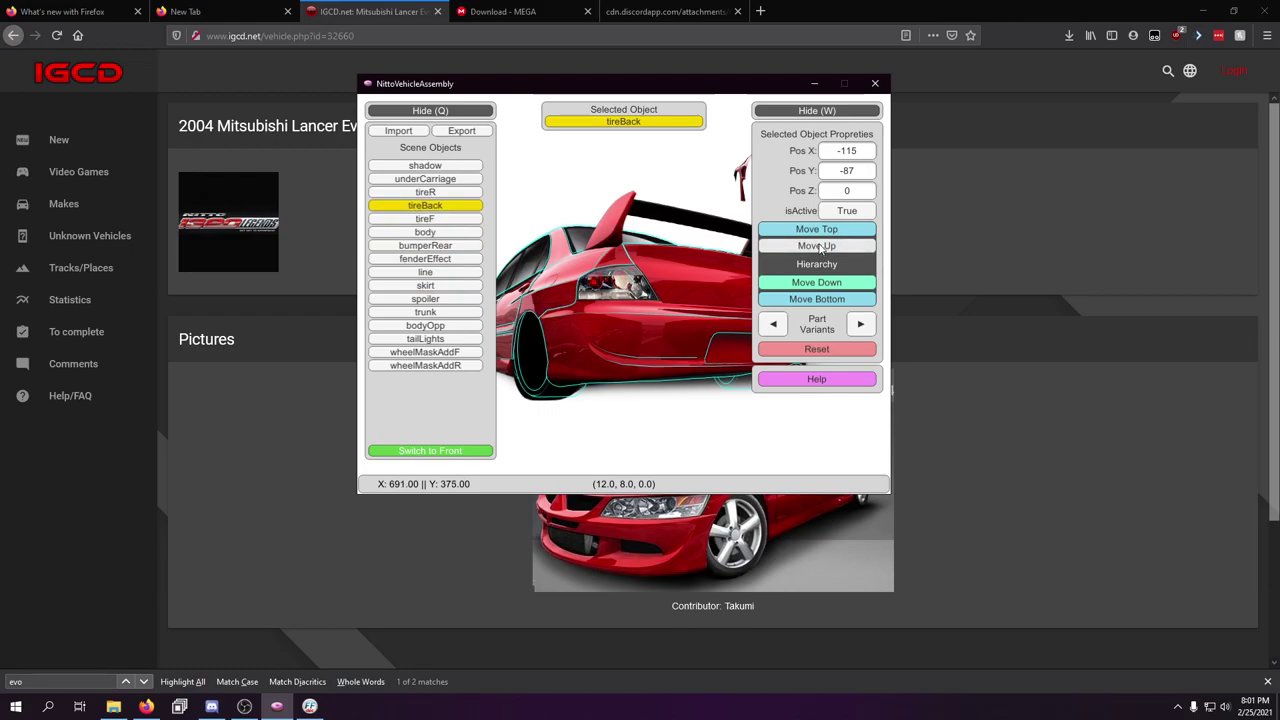
click(820, 247)
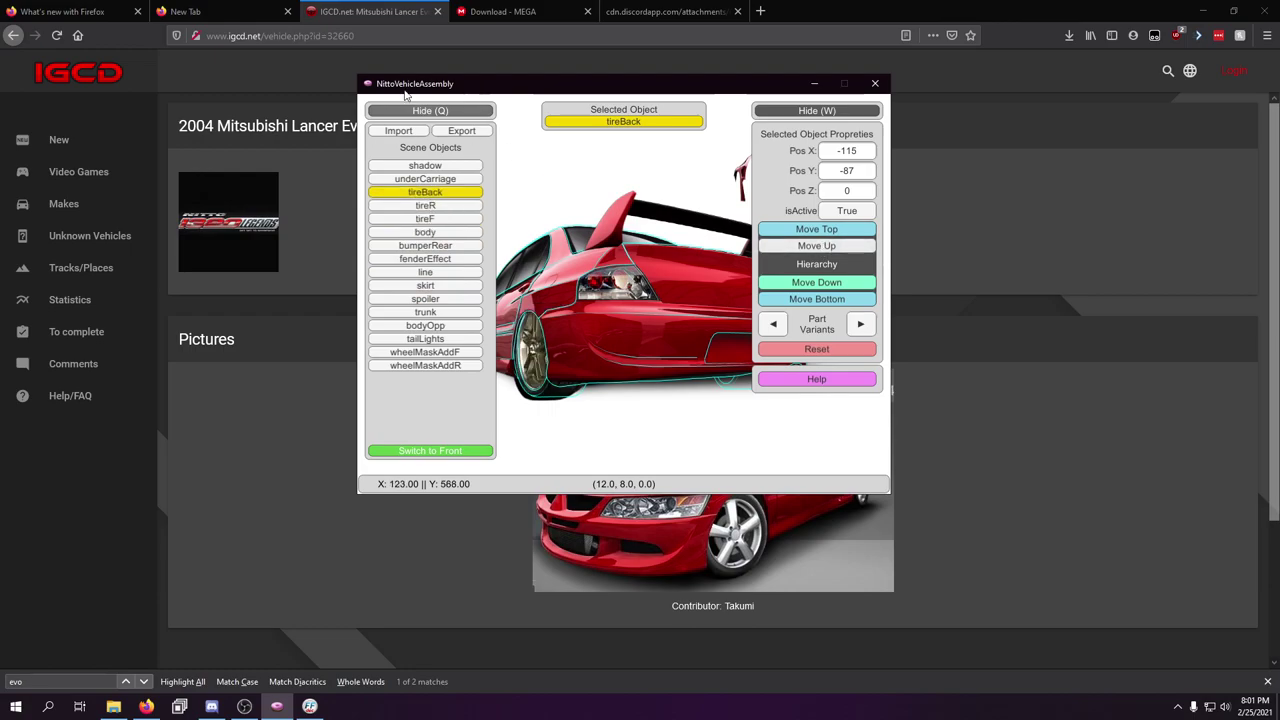
Step: Nudge tireBack into position, then drag it across beneath the rear body to 183.5, -65.5
key(Right)
key(Right)
key(Right)
key(Right)
key(Right)
key(Up)
key(Up)
key(Up)
key(Up)
key(Right)
key(Right)
key(Up)
key(Up)
key(Up)
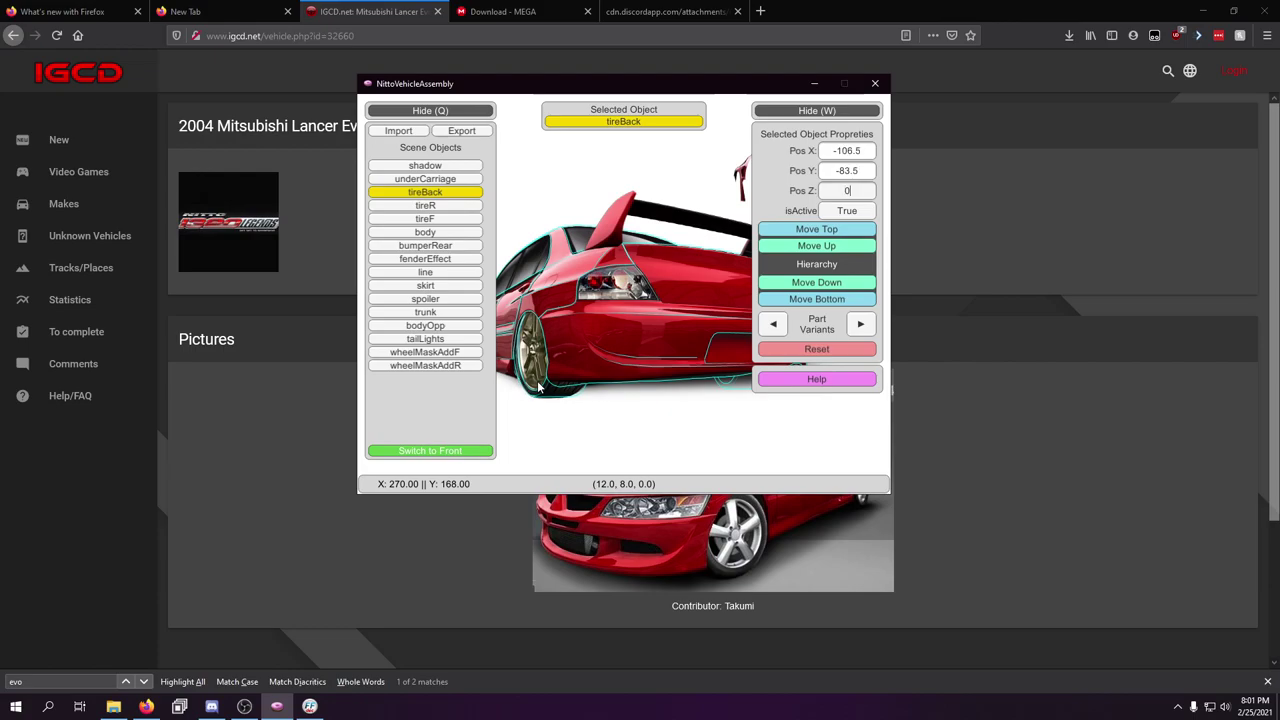
key(Right)
key(Up)
key(Up)
key(Right)
key(Up)
key(Up)
drag(541, 388, 739, 380)
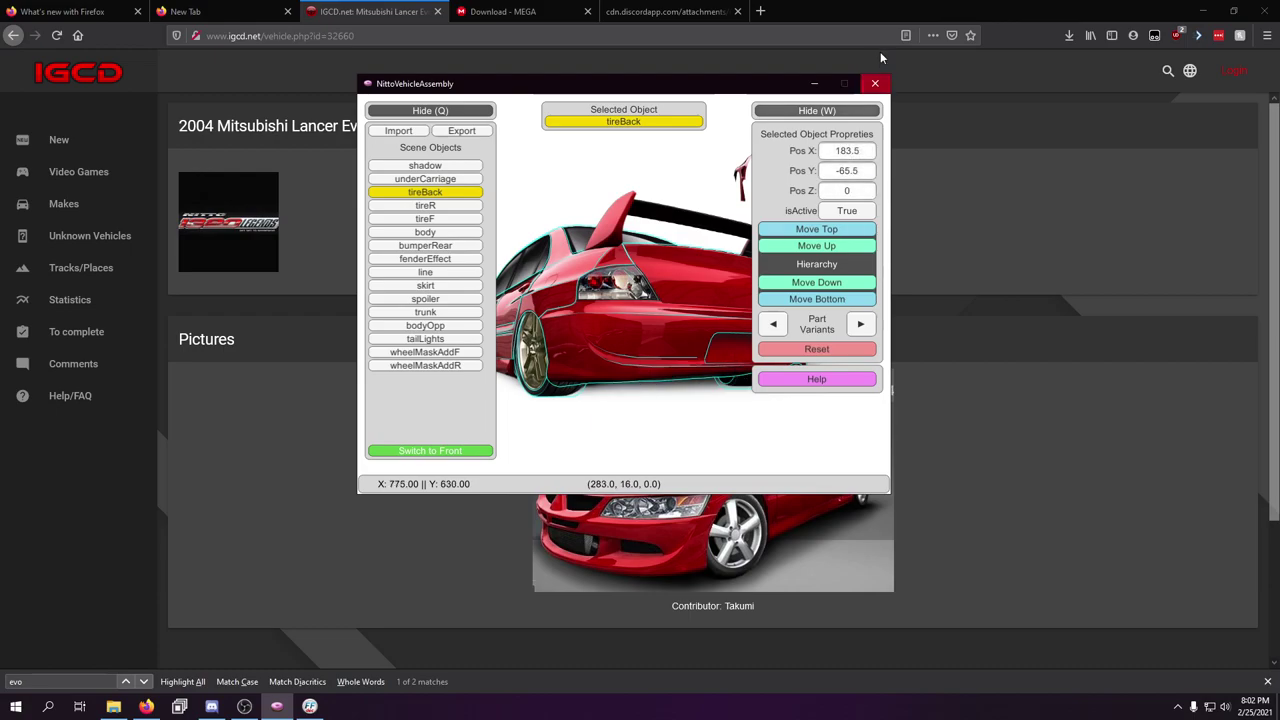
Step: Select fenderEffect and drag it over the near rear wheel arch at -411, -227
click(834, 112)
click(836, 112)
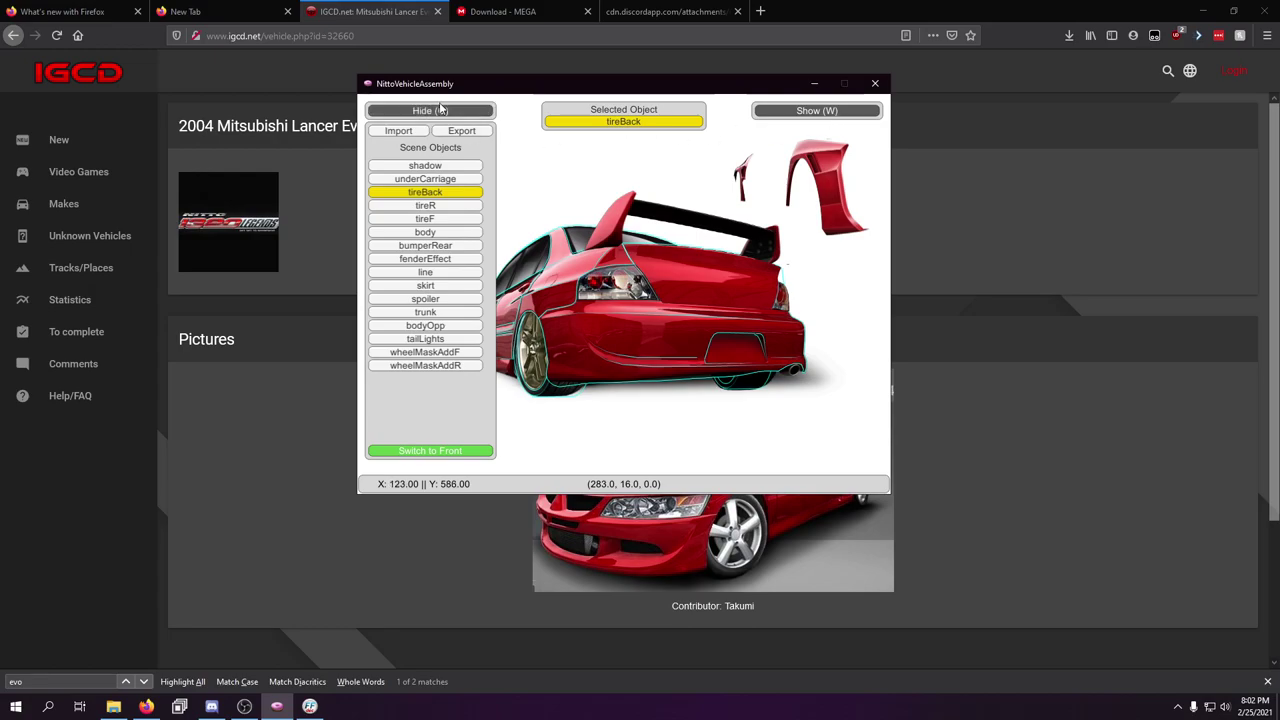
click(438, 259)
click(452, 110)
drag(633, 157, 550, 347)
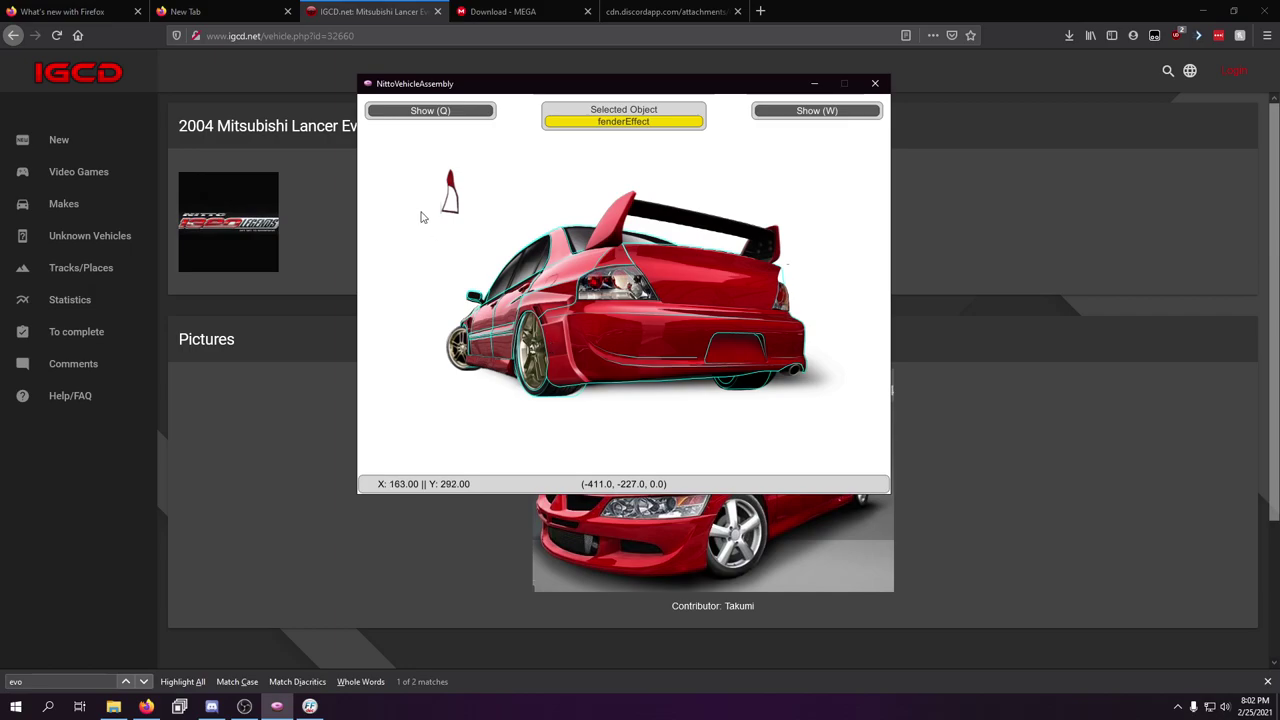
Step: Select bodyOpp and drag the small red piece to 495, -147
click(430, 108)
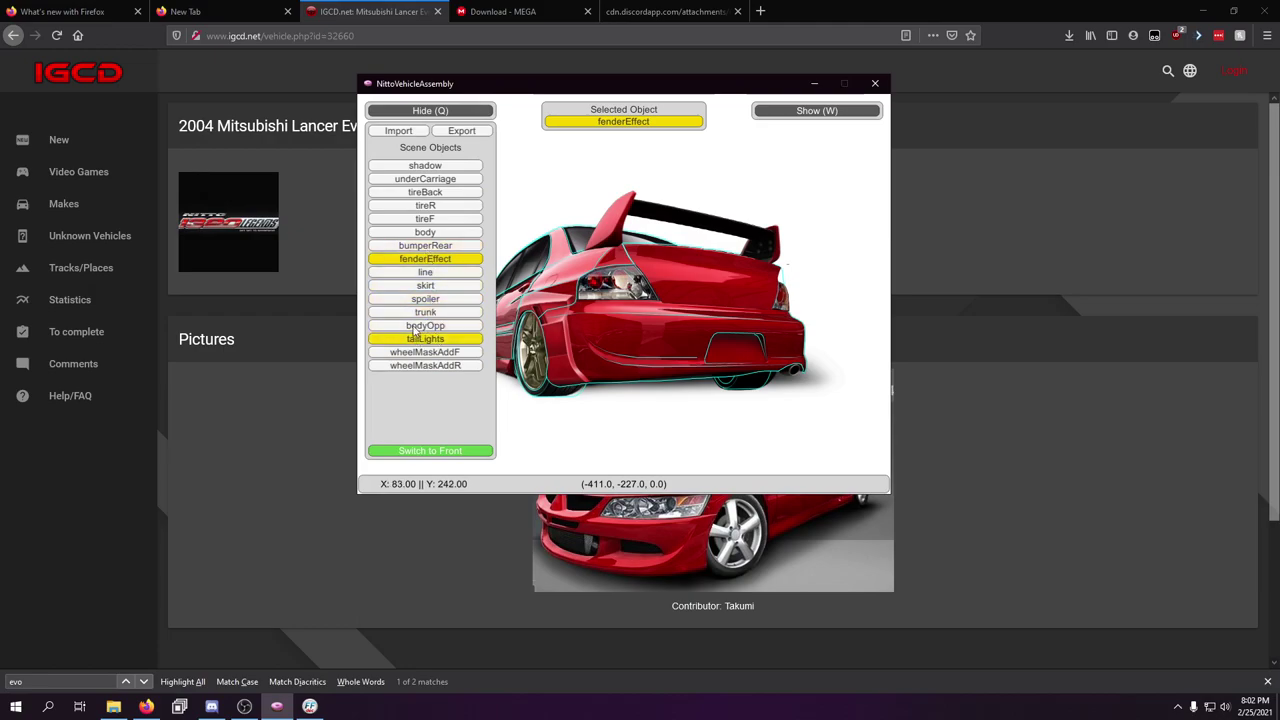
click(420, 325)
click(448, 111)
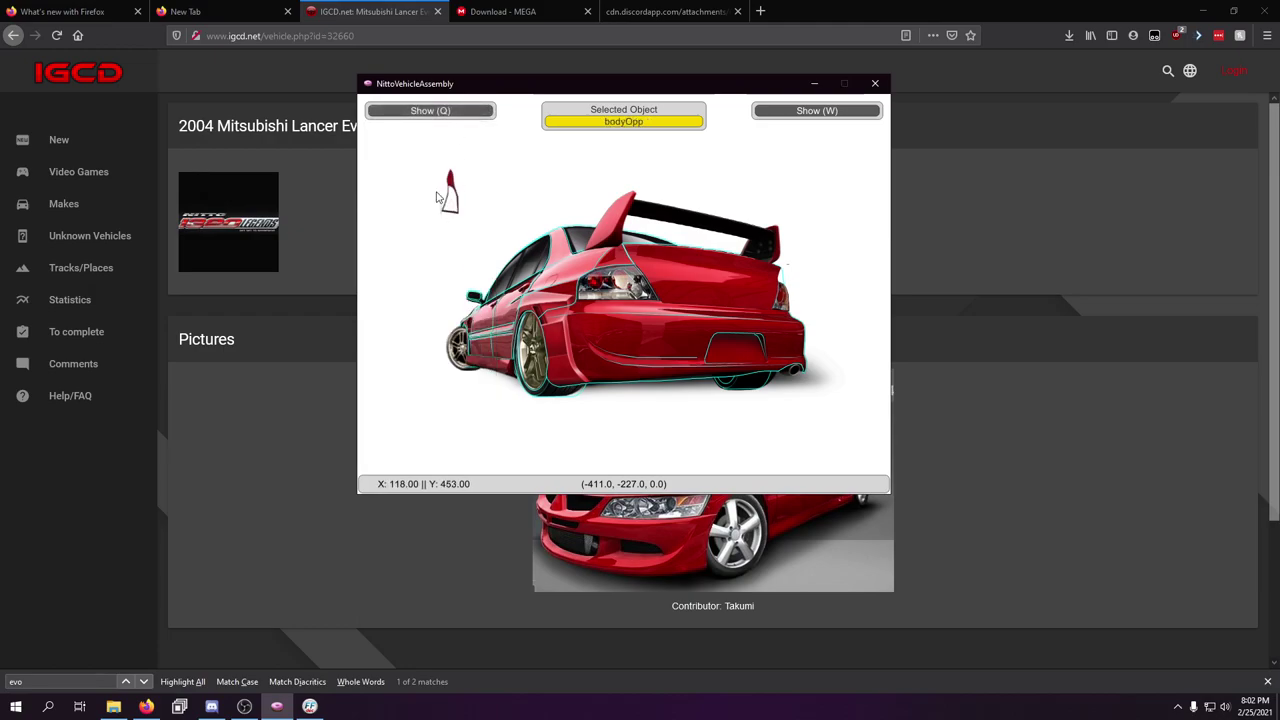
drag(436, 196, 786, 298)
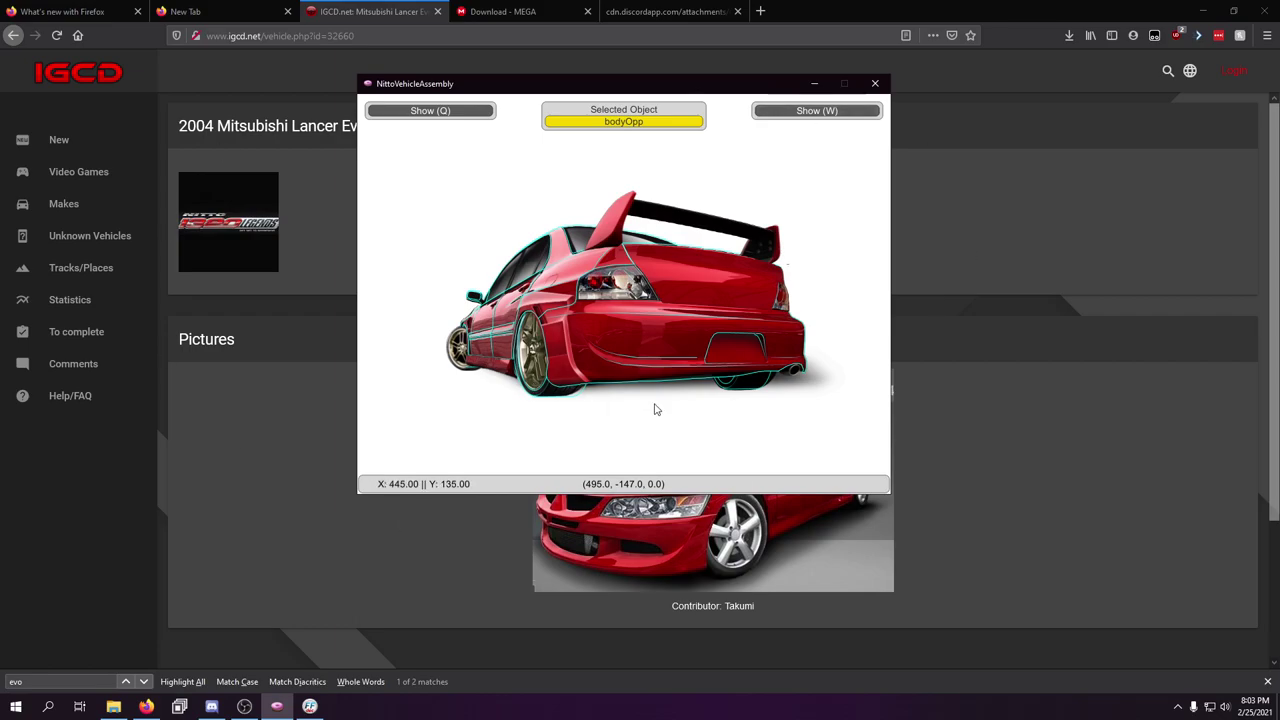
Step: Export the car as XML with vehicle name '2004-Mitsubishi-Lancer-Evo-VIII' and the author's credit
click(436, 112)
click(466, 134)
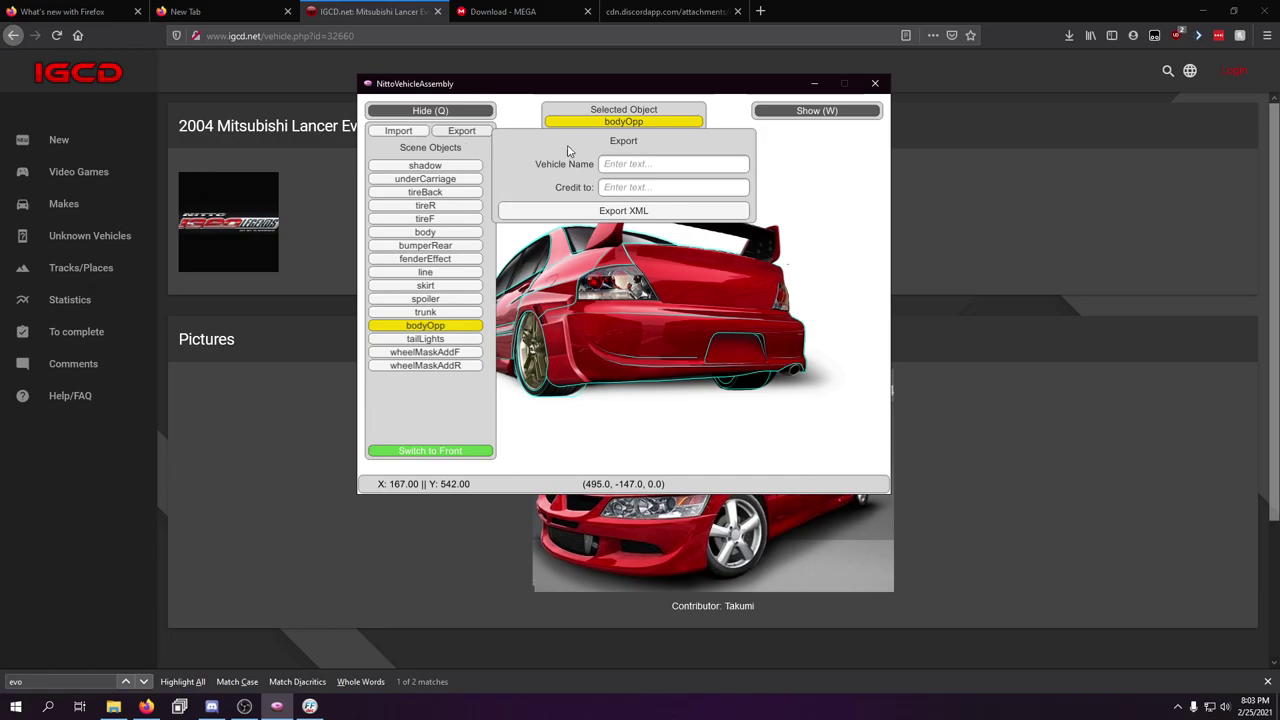
click(695, 169)
text(2004-)
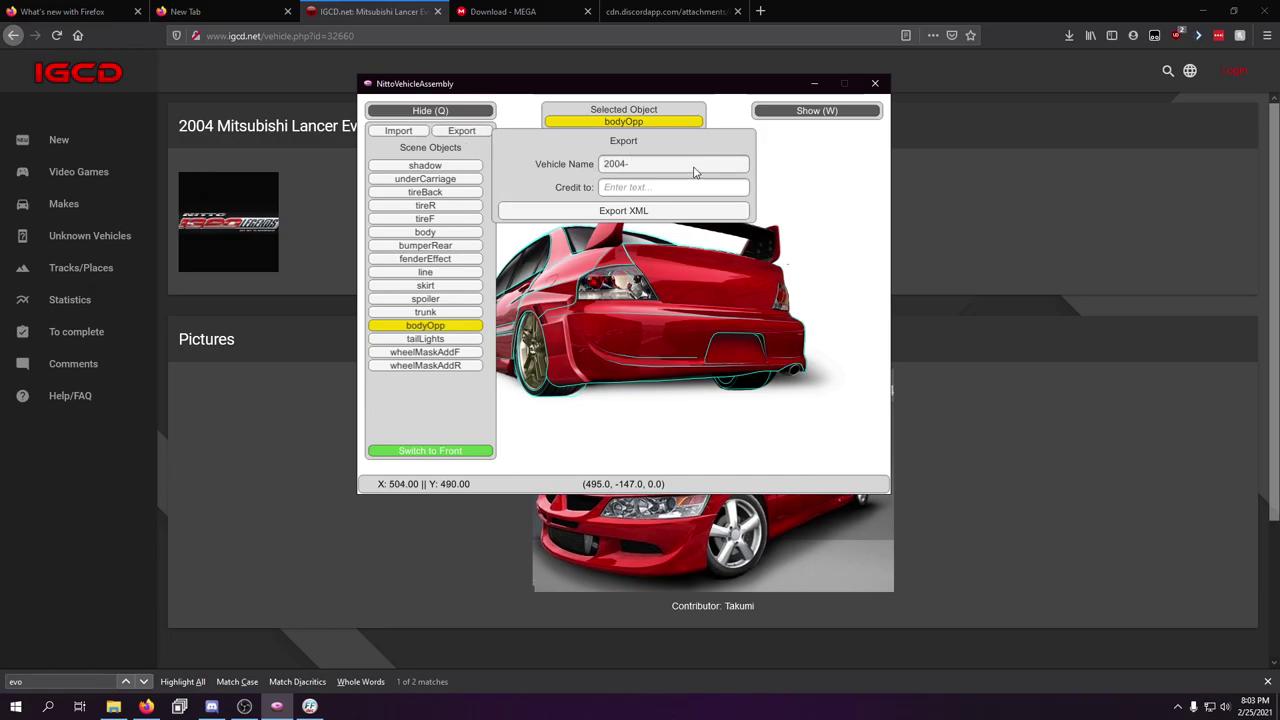
text(Mitsubishi-Lancer-Evo-VIII)
click(652, 193)
text(TechX)
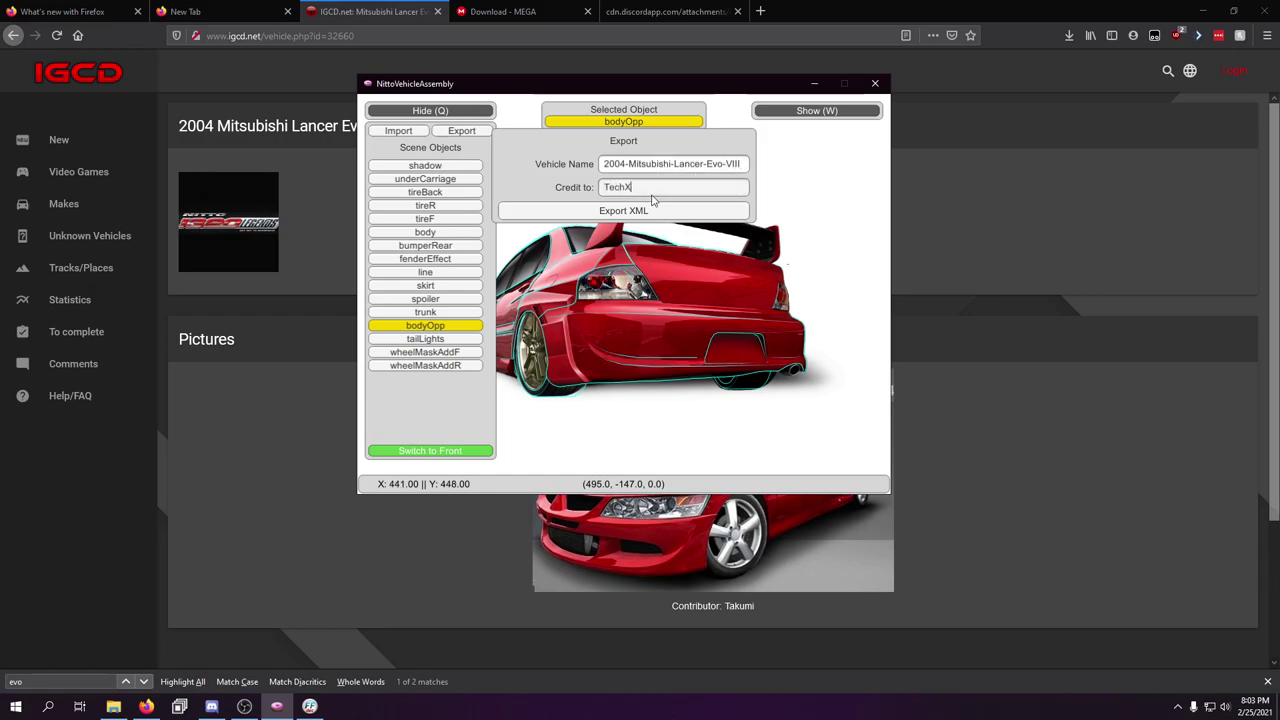
click(649, 214)
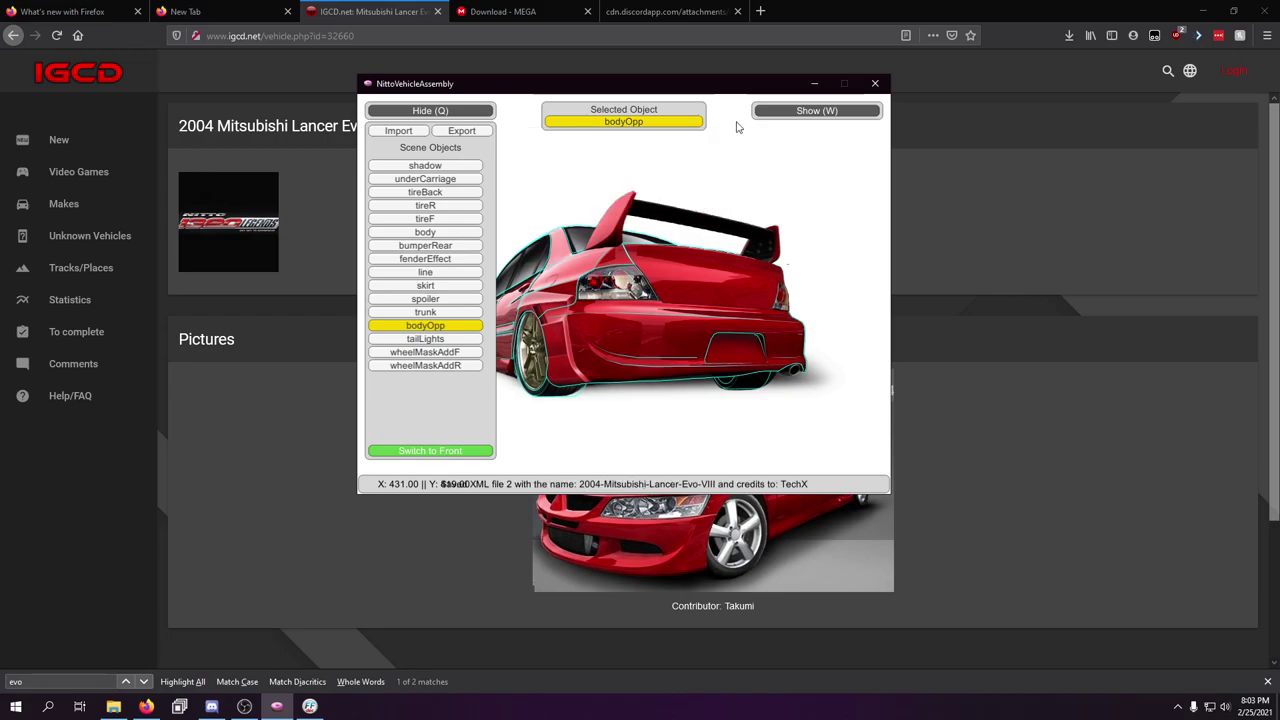
Step: Open 2.xml from NittoVehicleAssembly_Data\Export in Notepad++ via File Explorer
click(113, 706)
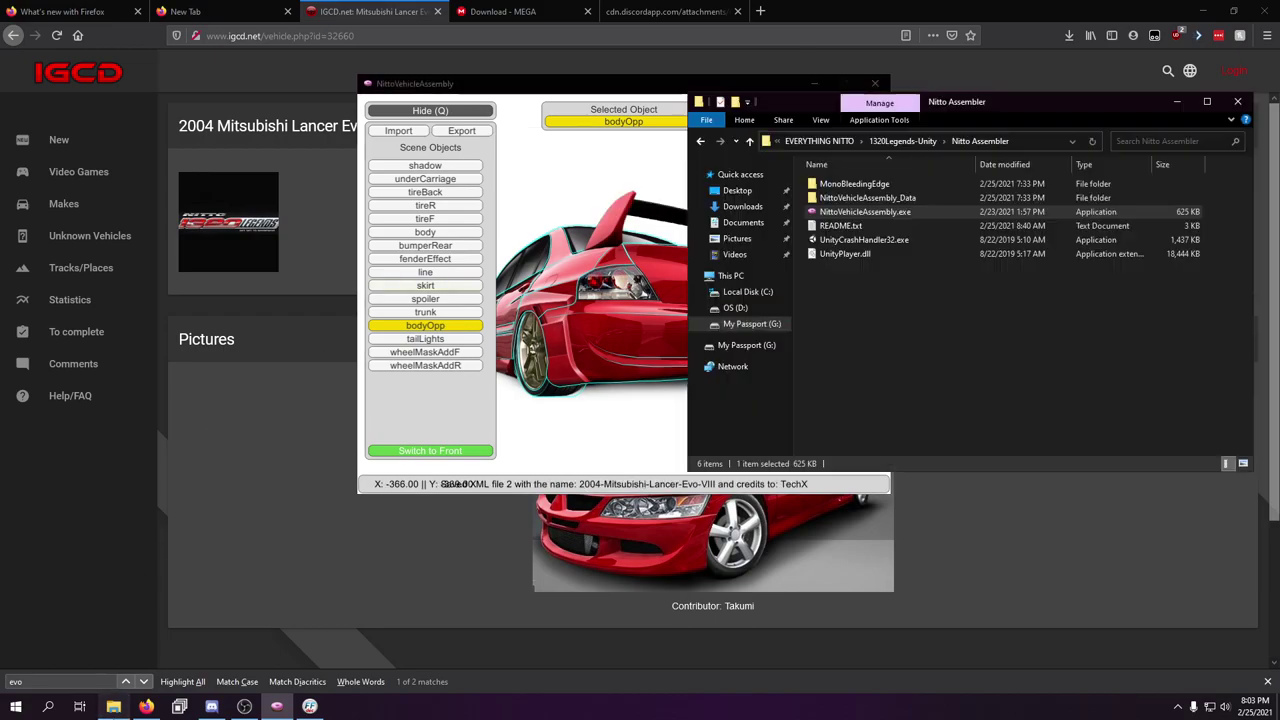
double_click(868, 198)
double_click(870, 183)
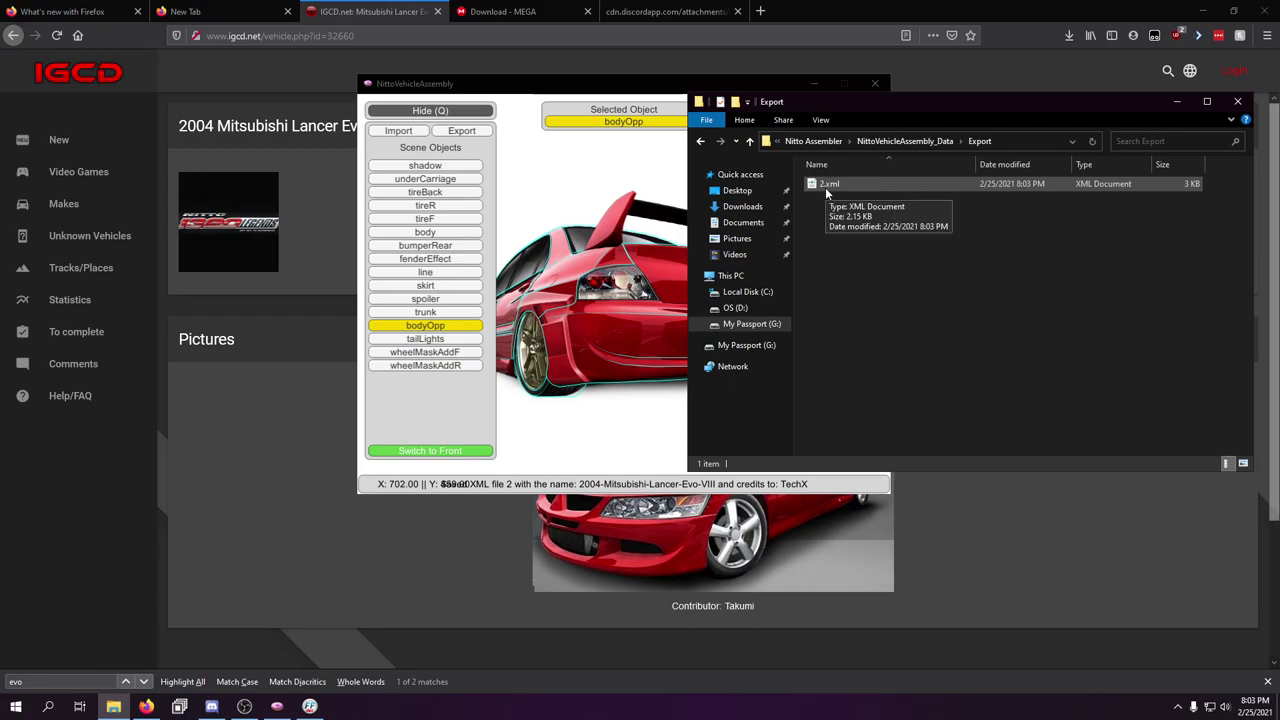
right_click(826, 190)
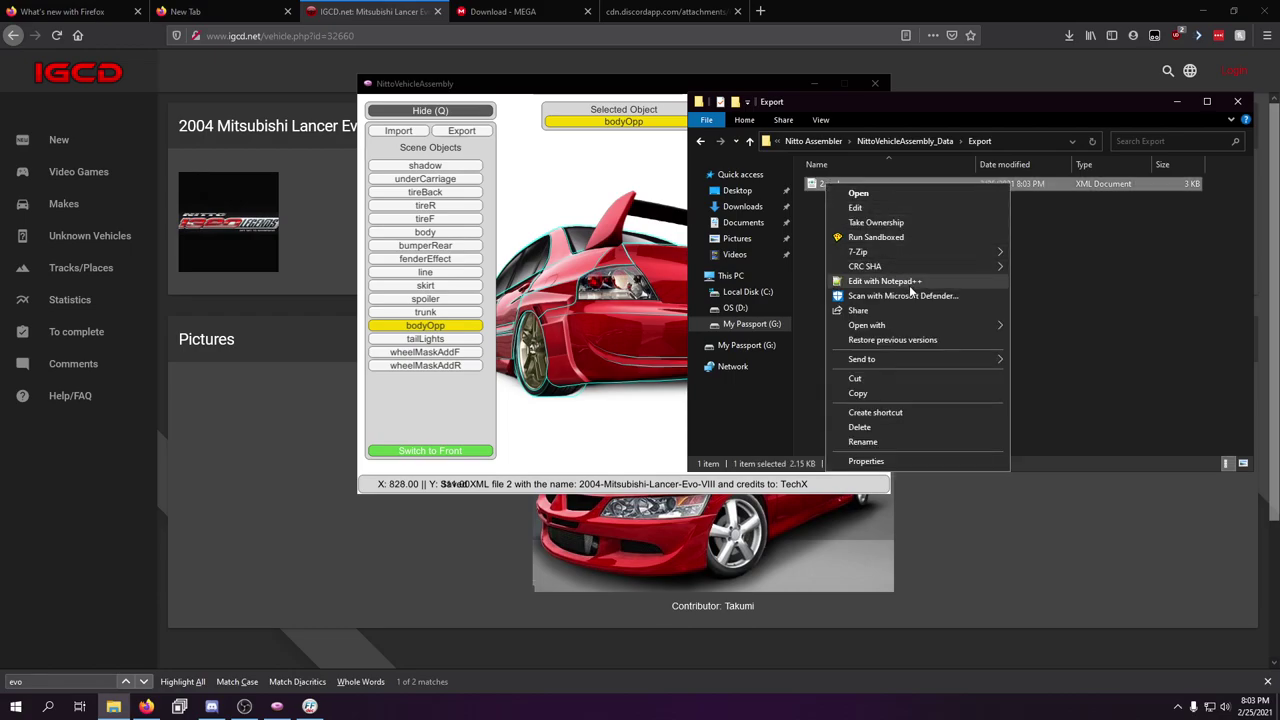
click(910, 284)
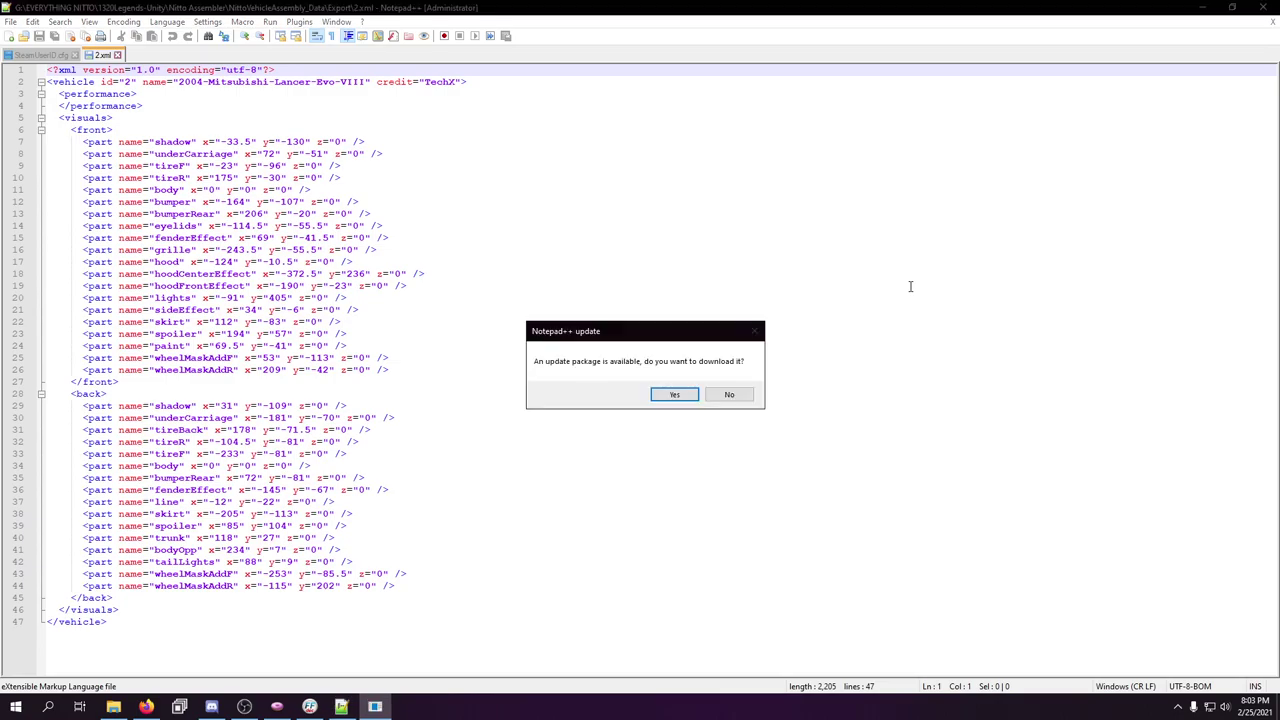
Step: Decline the Notepad++ update and close the SteamUserID.cfg and 2.xml tabs
click(731, 394)
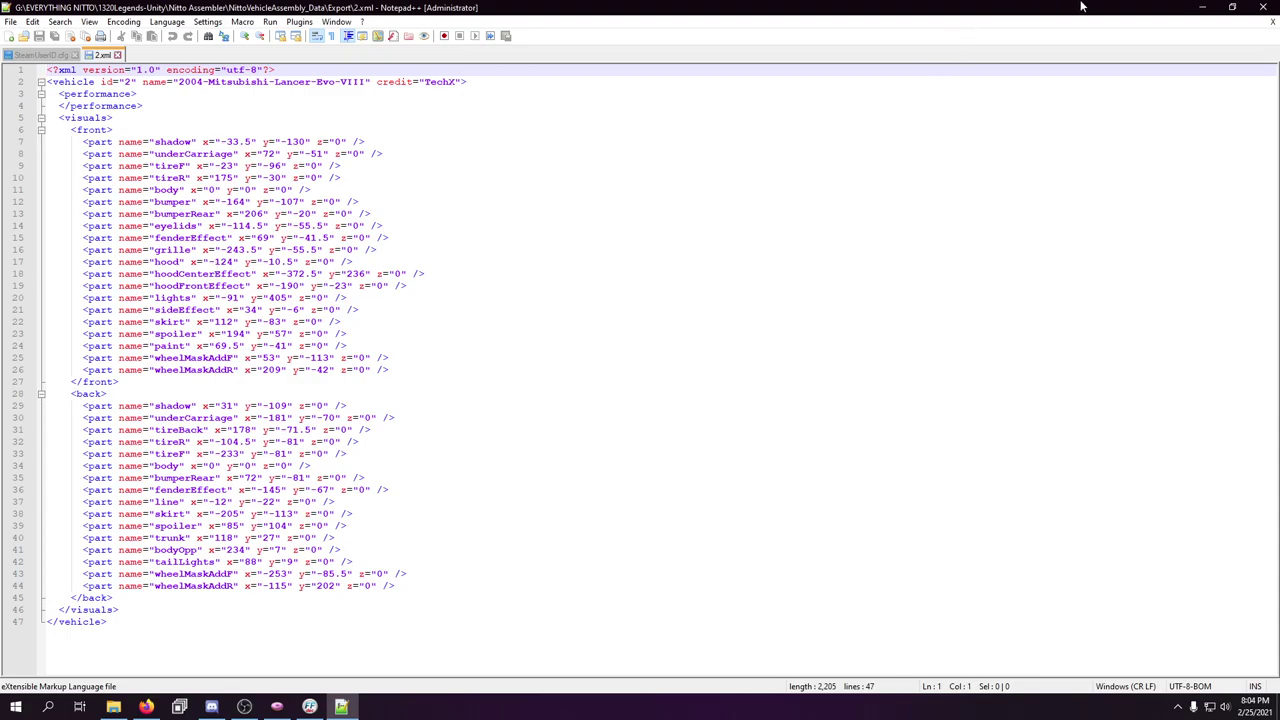
click(74, 56)
click(40, 55)
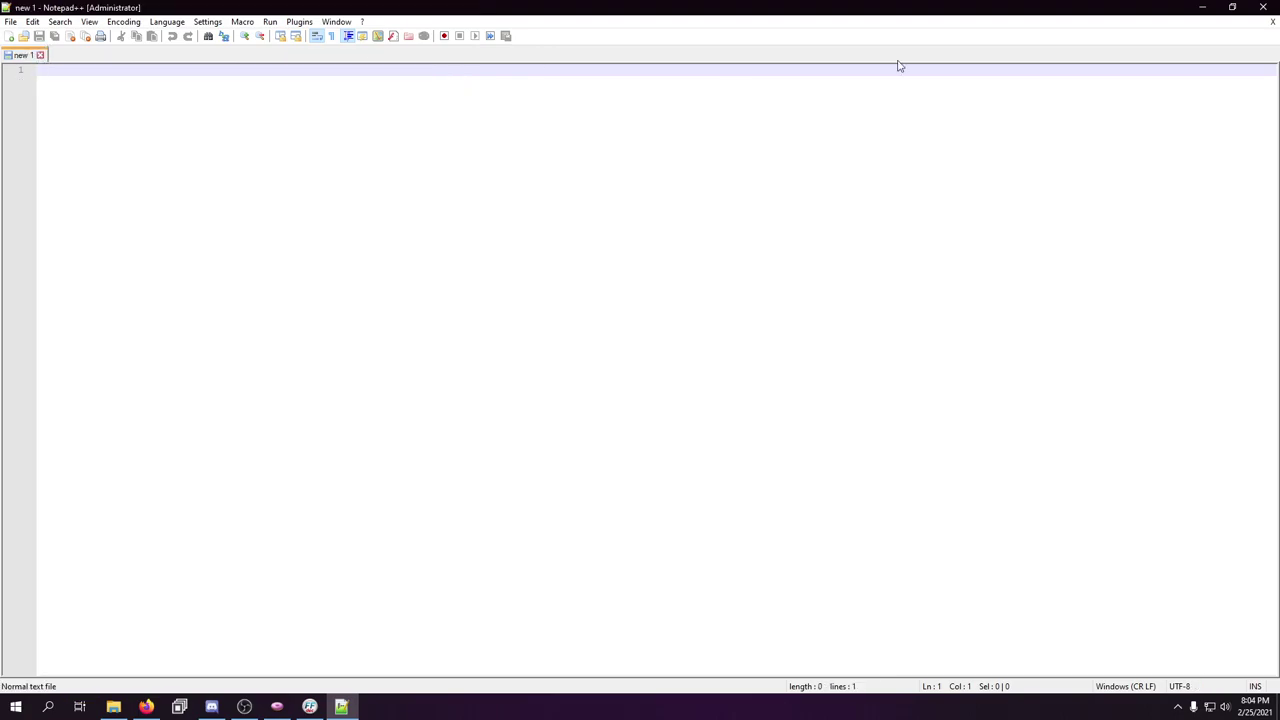
Step: Quit Notepad++, bring the assembler's finished rear view forward, then switch to OBS Studio
click(1263, 7)
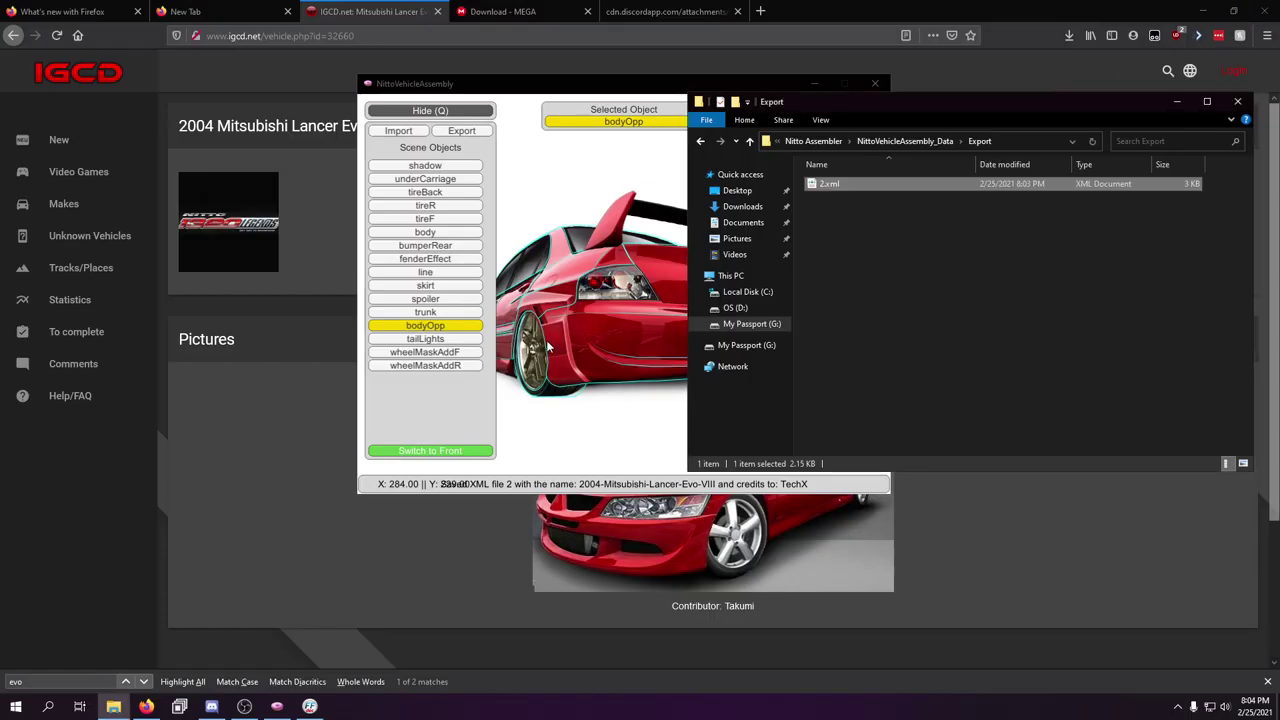
click(576, 87)
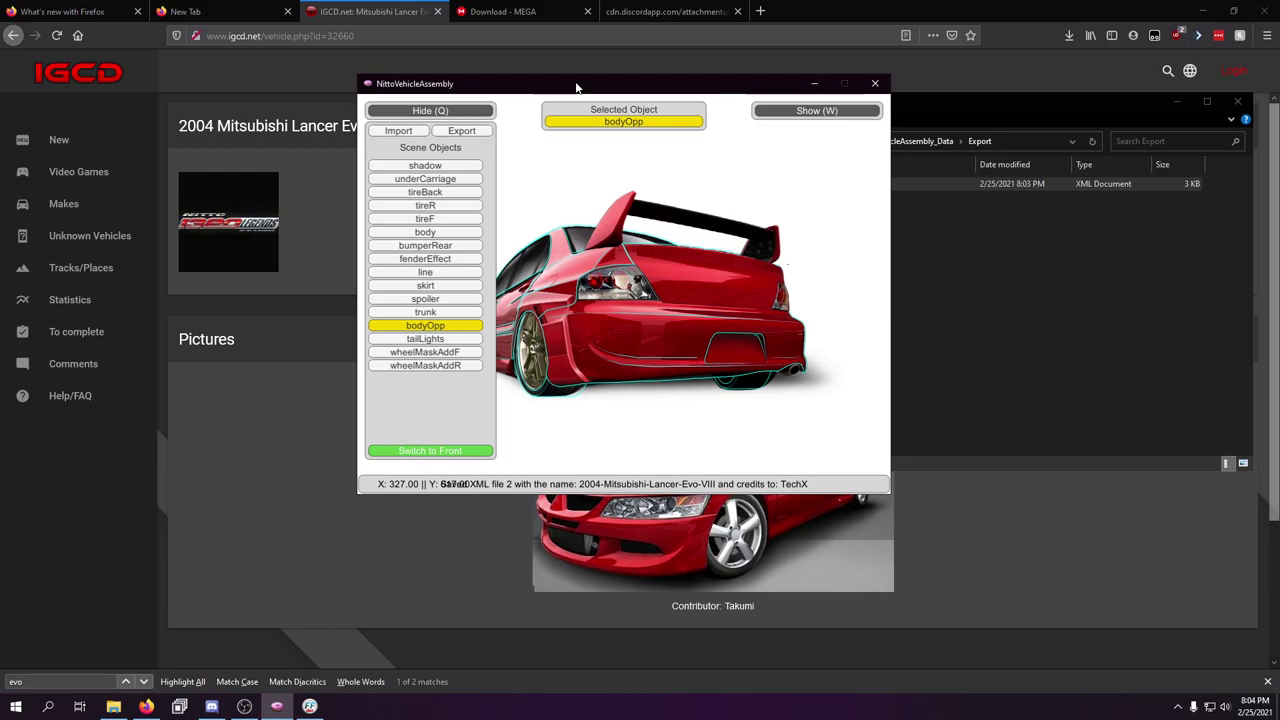
click(244, 706)
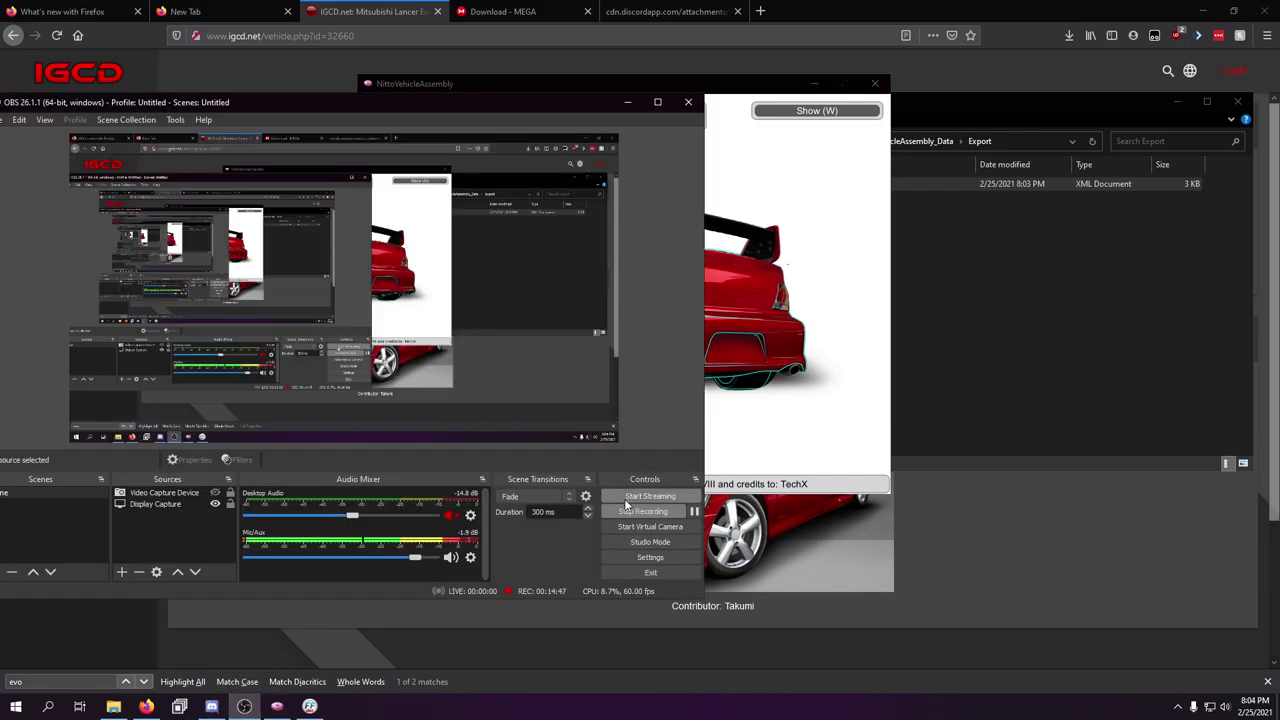